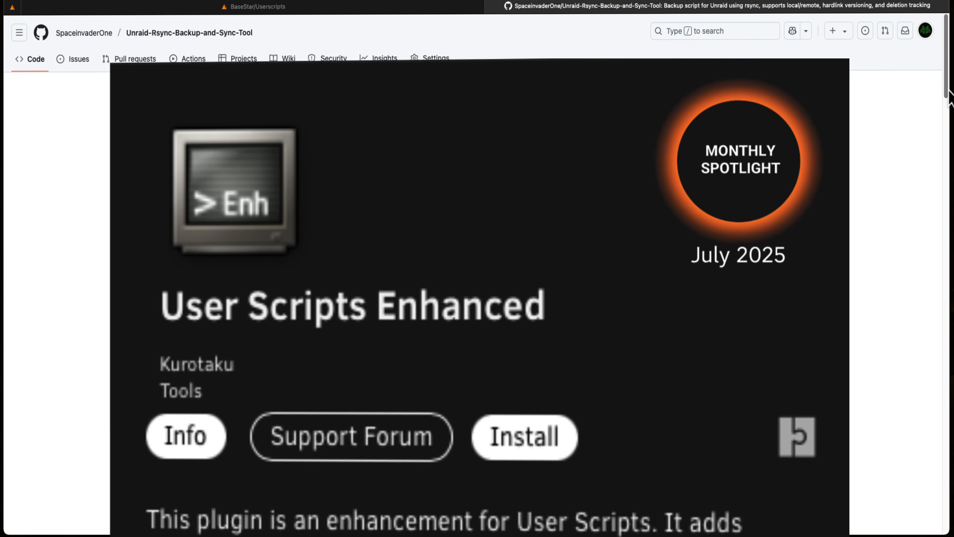
Read through the Unraid-Rsync-Backup-and-Sync-Tool README, covering requirements, installation, backup modes and the configuration guide
scroll(949, 95, down, 3)
scroll(950, 94, down, 10)
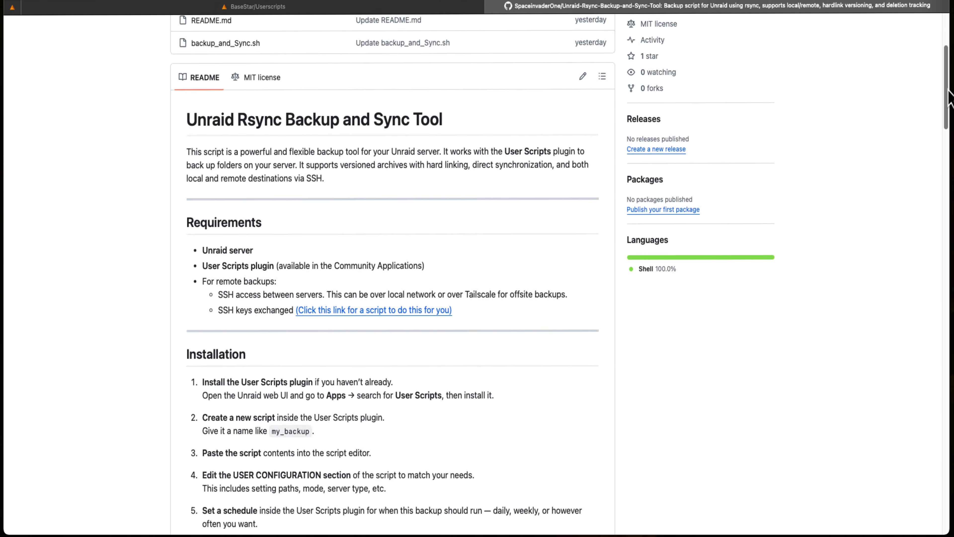
scroll(950, 95, down, 9)
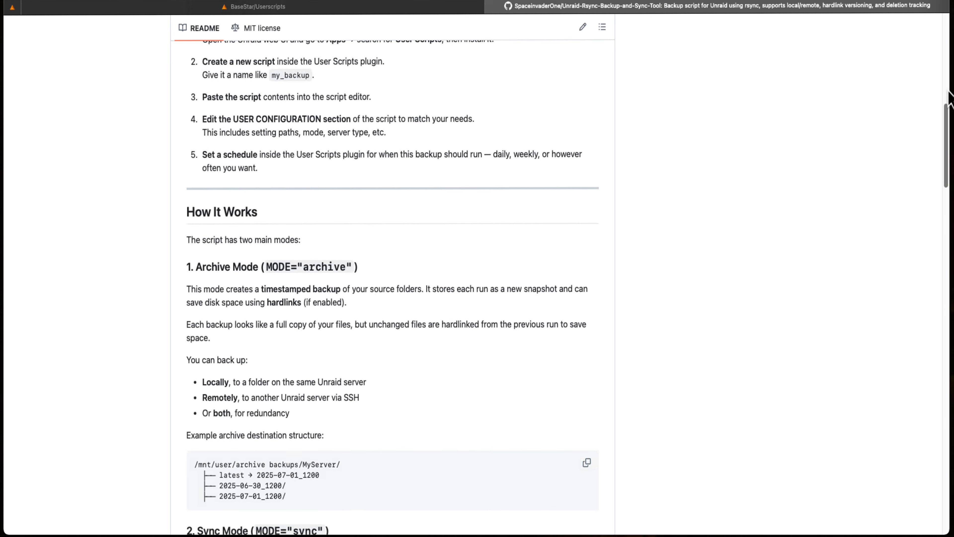
scroll(950, 95, down, 7)
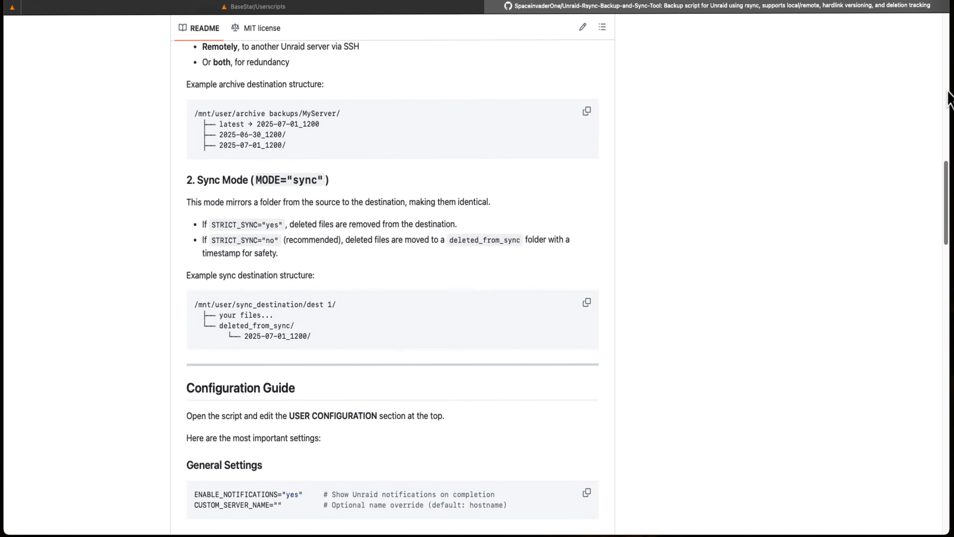
scroll(950, 94, down, 9)
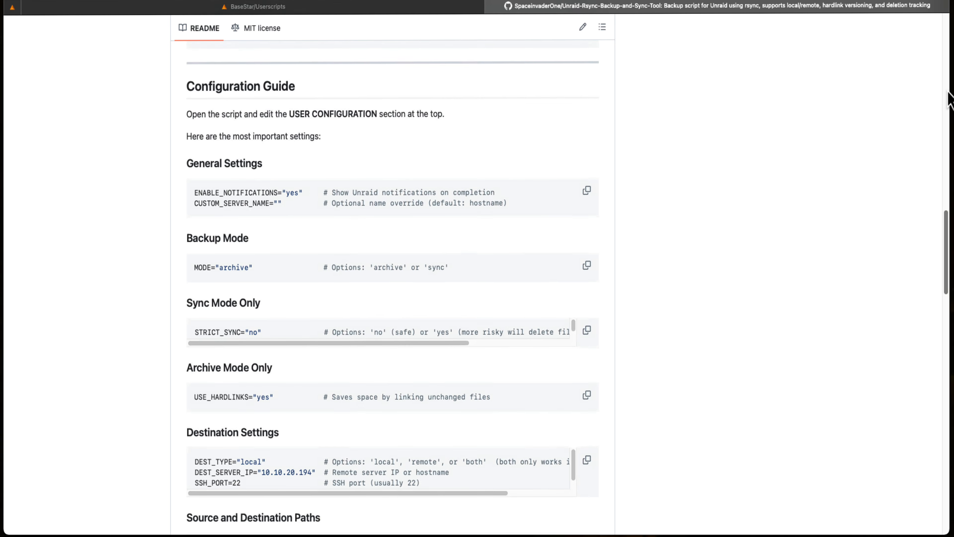
scroll(950, 95, down, 5)
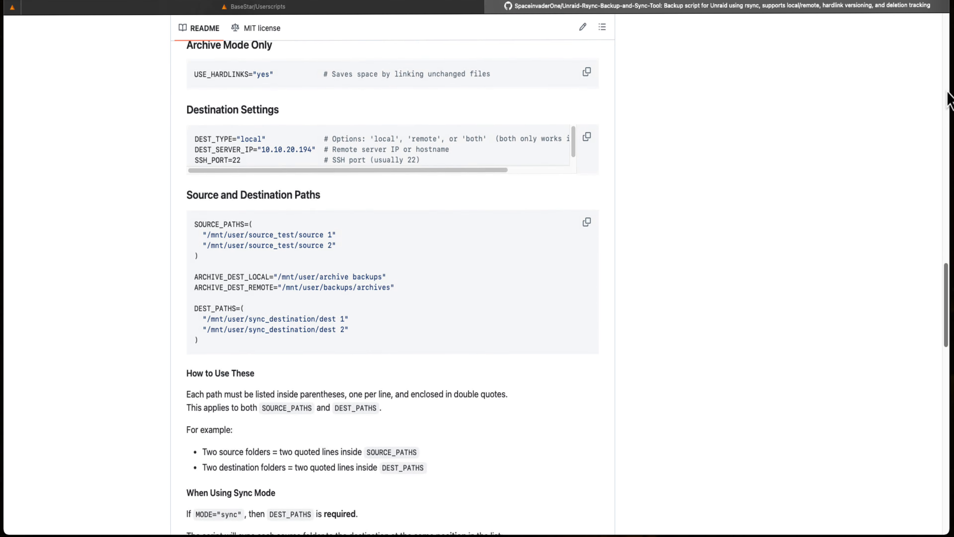
scroll(950, 98, down, 3)
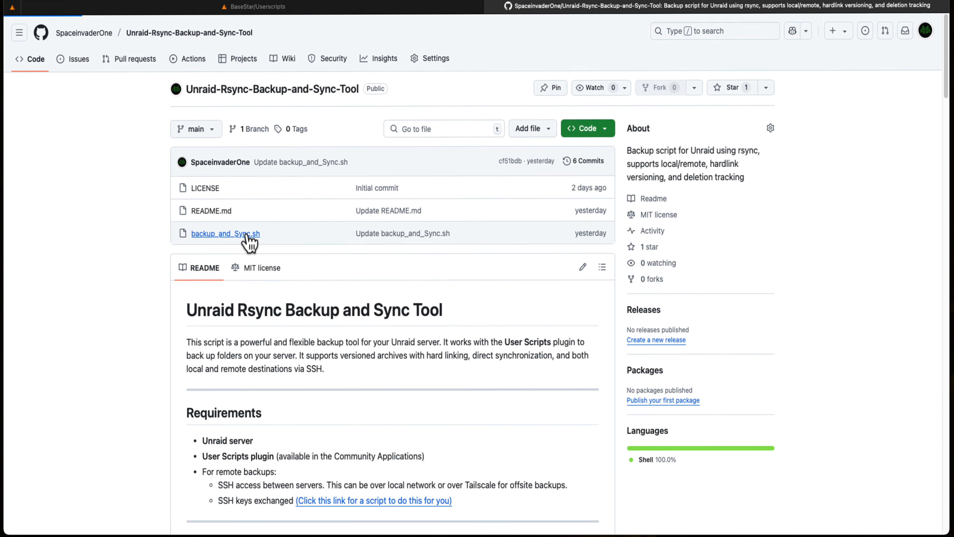
Open backup_and_Sync.sh in the repository and examine its user configuration section and functions
click(247, 234)
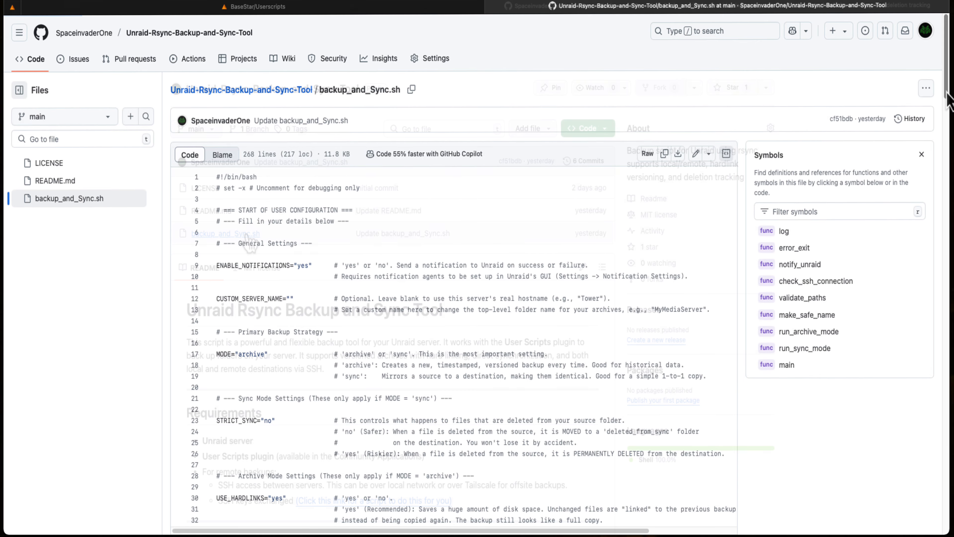
scroll(950, 99, down, 5)
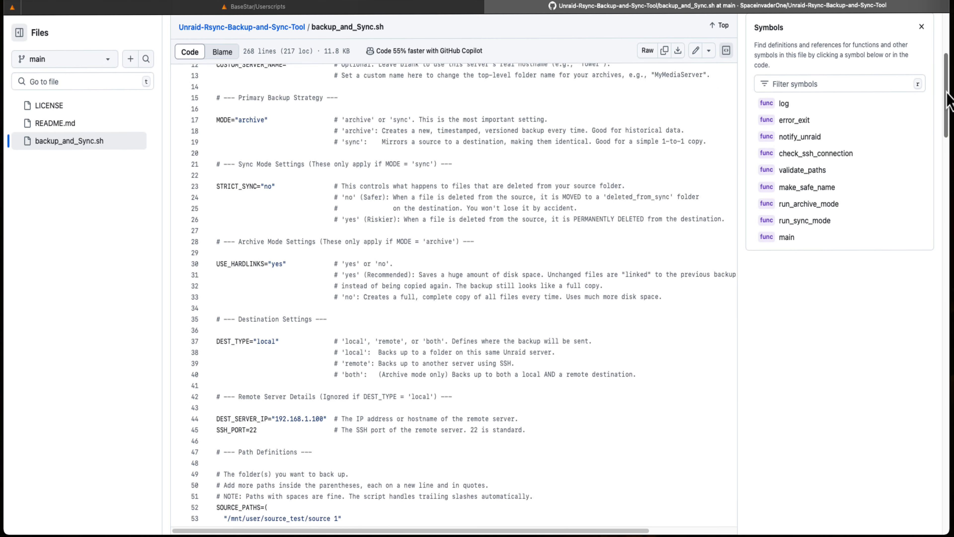
scroll(948, 99, down, 15)
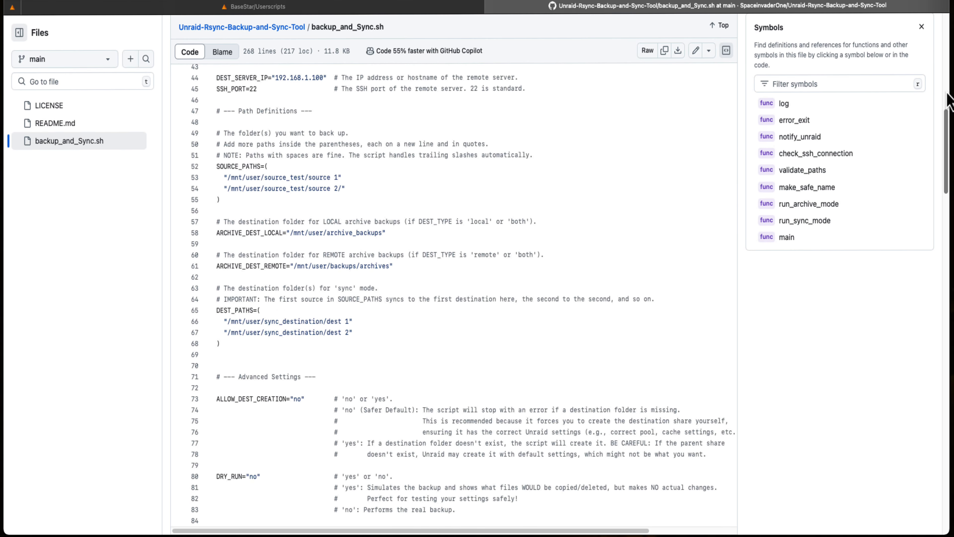
scroll(949, 102, down, 13)
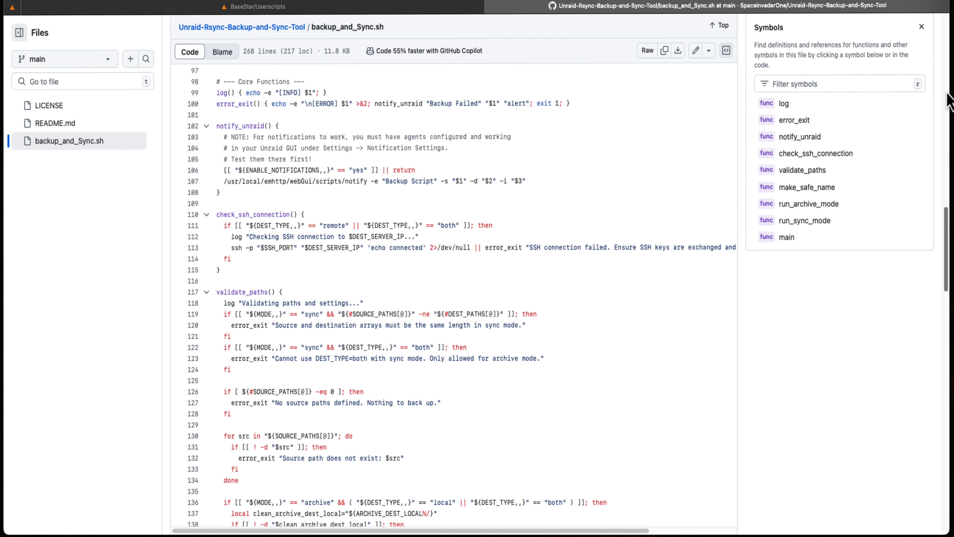
scroll(950, 102, down, 14)
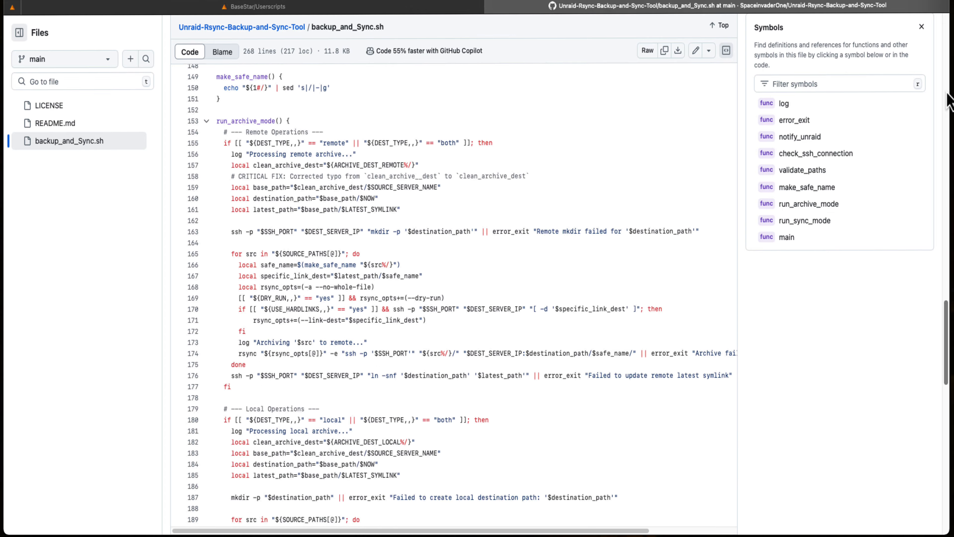
scroll(950, 101, down, 12)
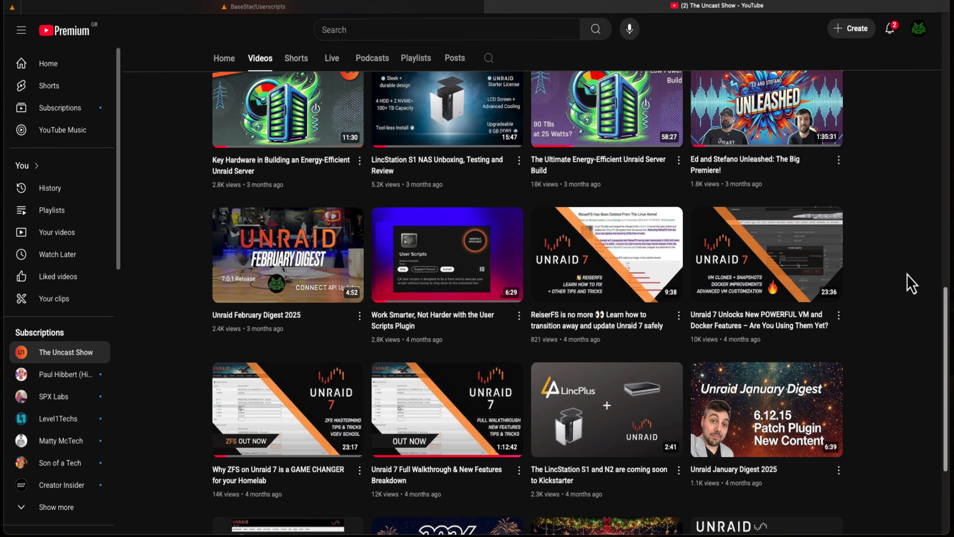
scroll(868, 306, up, 20)
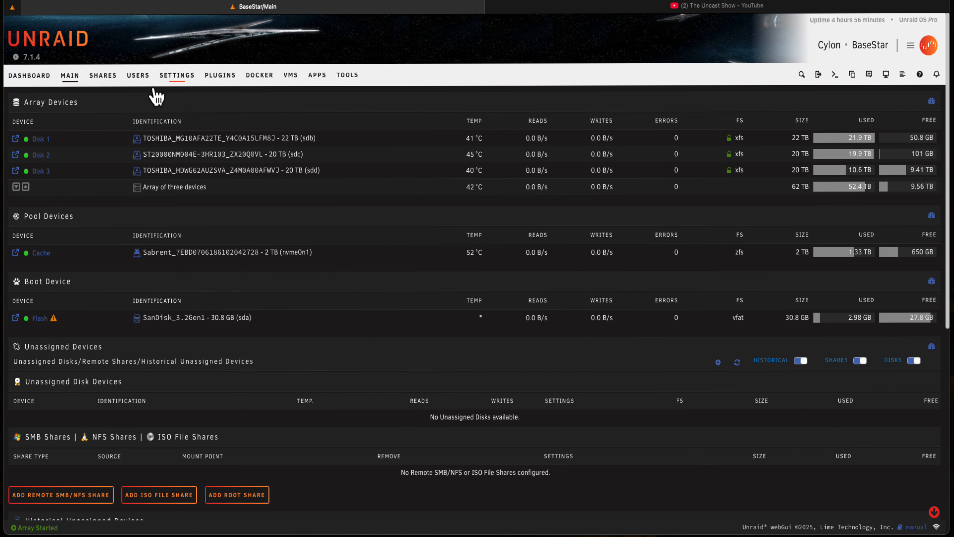
Open the User Scripts page on the BaseStar server and inspect its Backup-related Scripts and VM Scripts categories
click(180, 76)
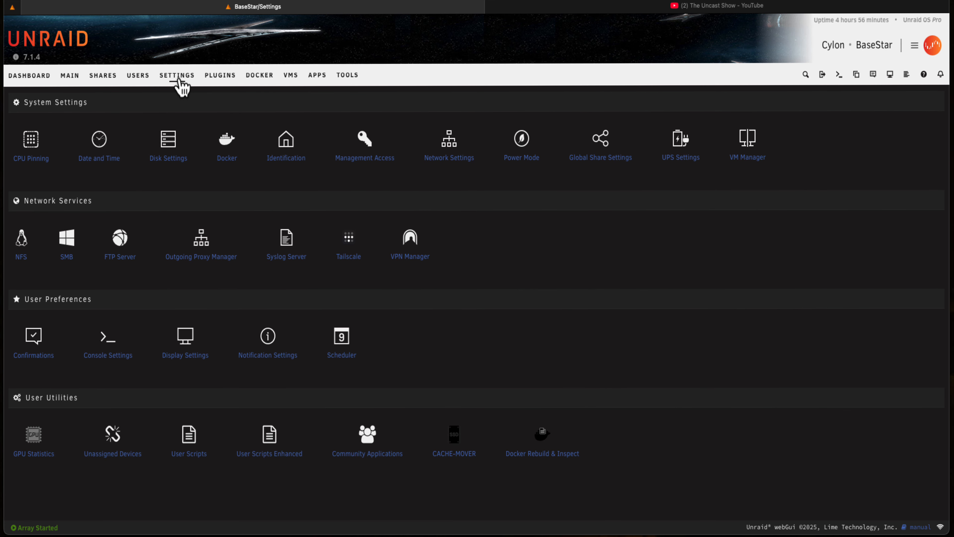
click(203, 427)
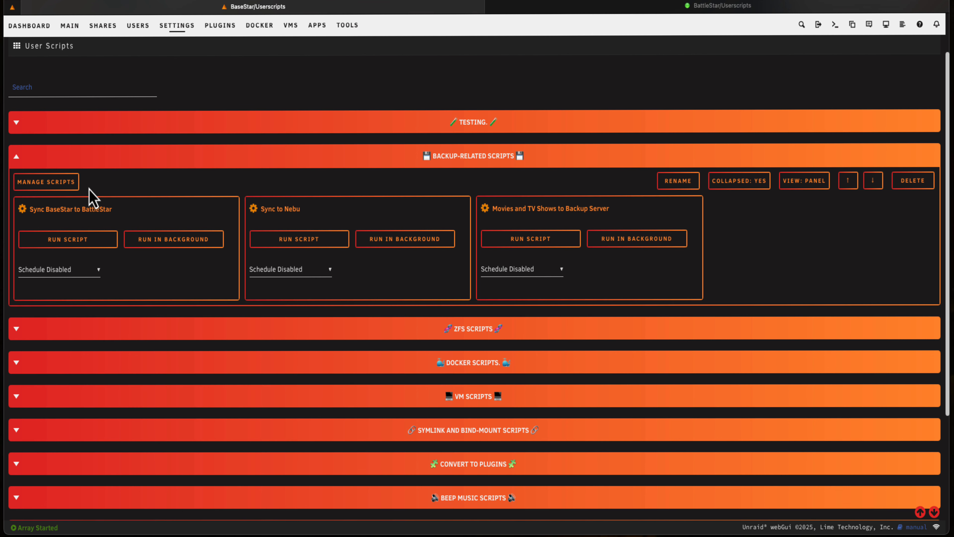
click(19, 159)
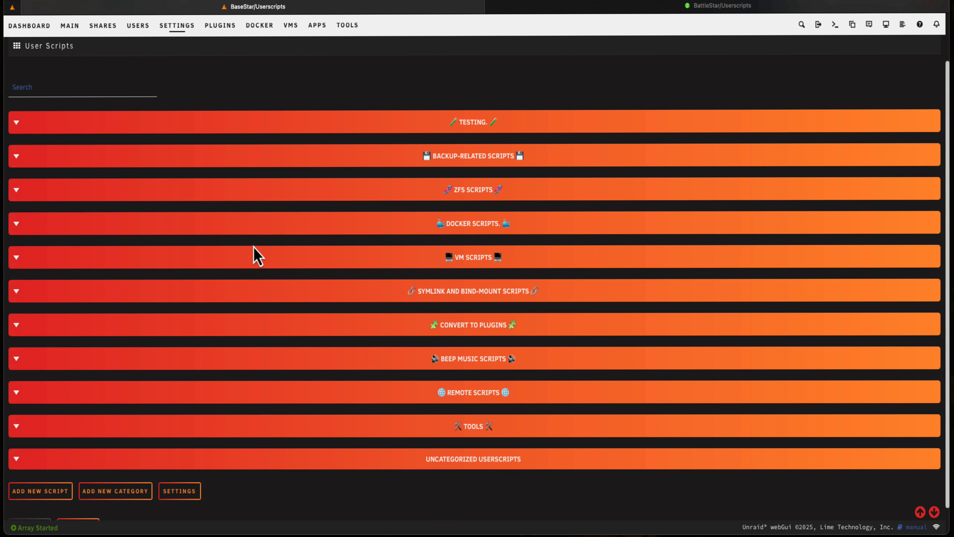
click(22, 257)
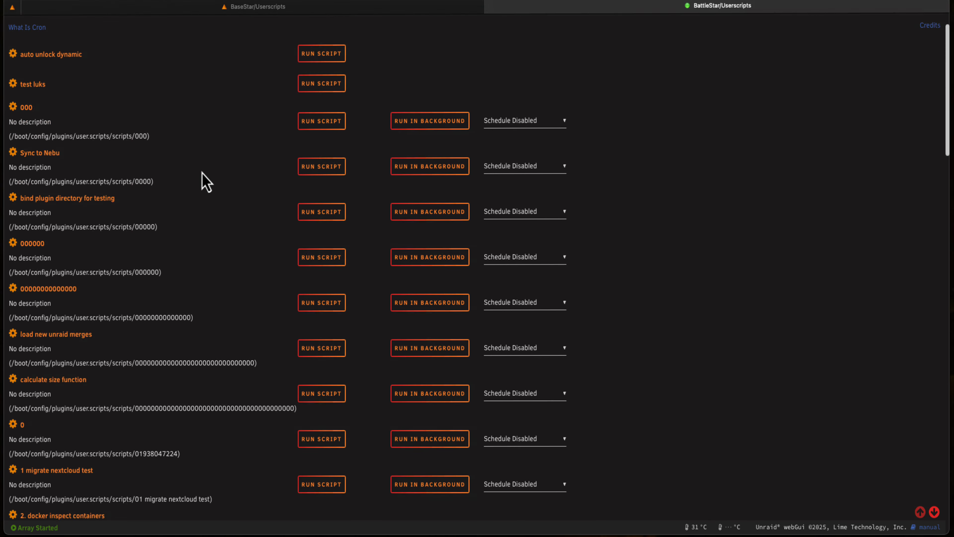
Look through the uncategorized user scripts list on the BattleStar server and check the edit options of the first three scripts
scroll(202, 181, down, 20)
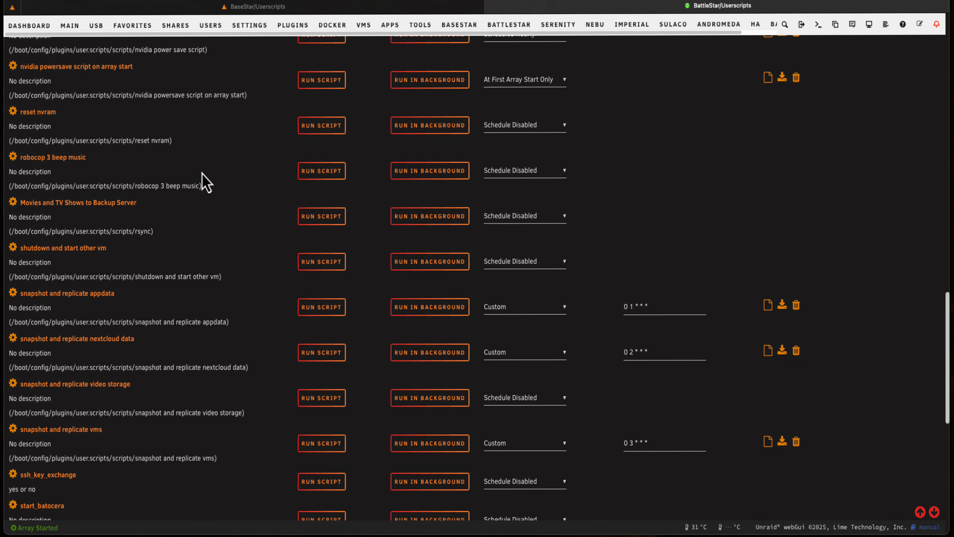
scroll(202, 181, down, 13)
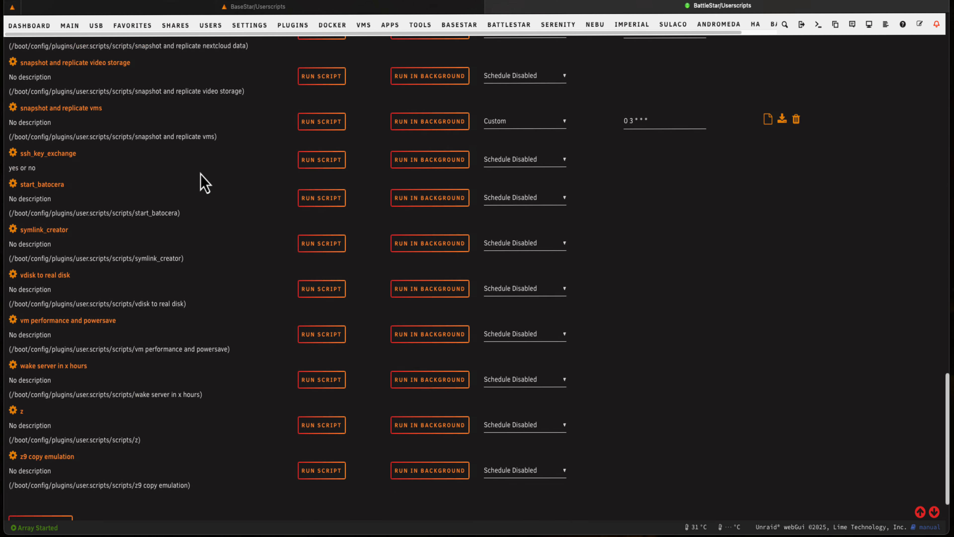
scroll(177, 204, up, 20)
scroll(145, 263, up, 10)
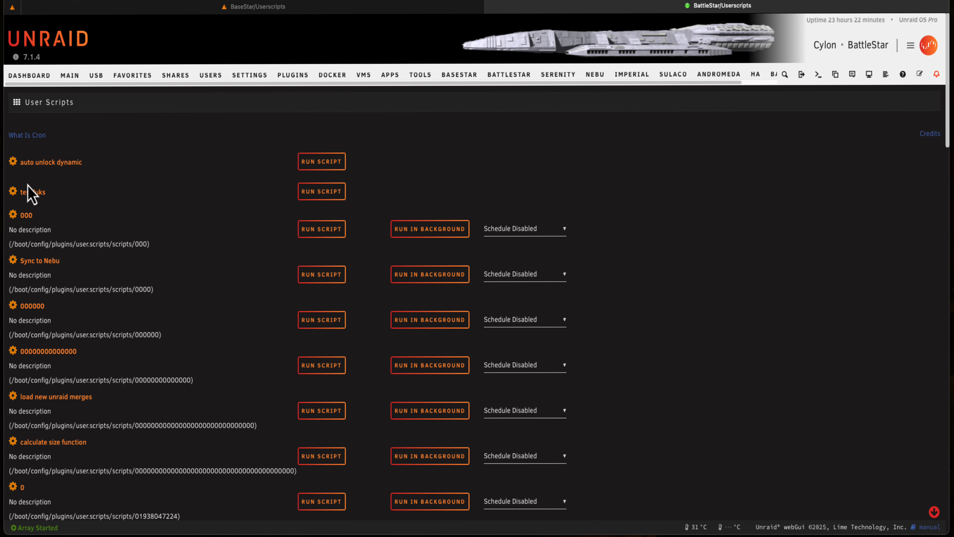
click(14, 163)
click(14, 192)
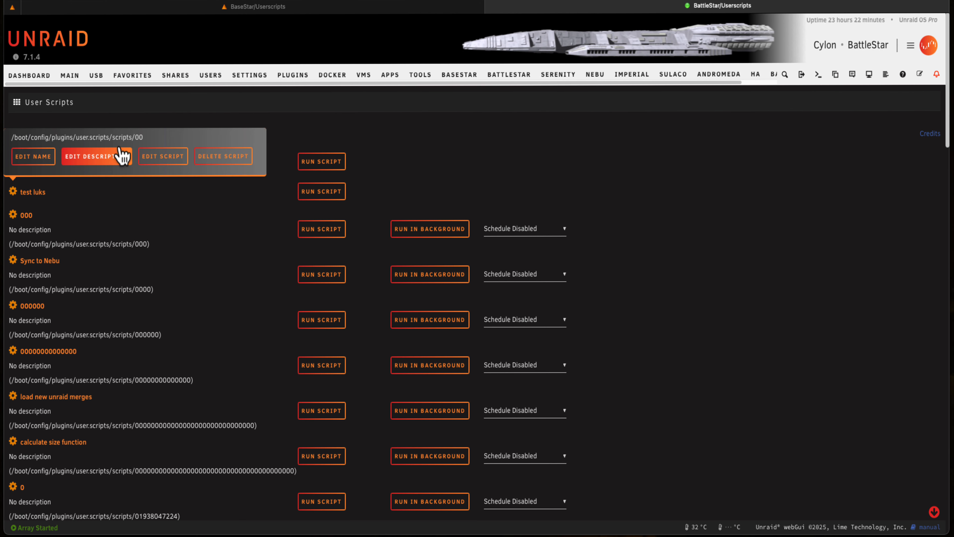
click(14, 216)
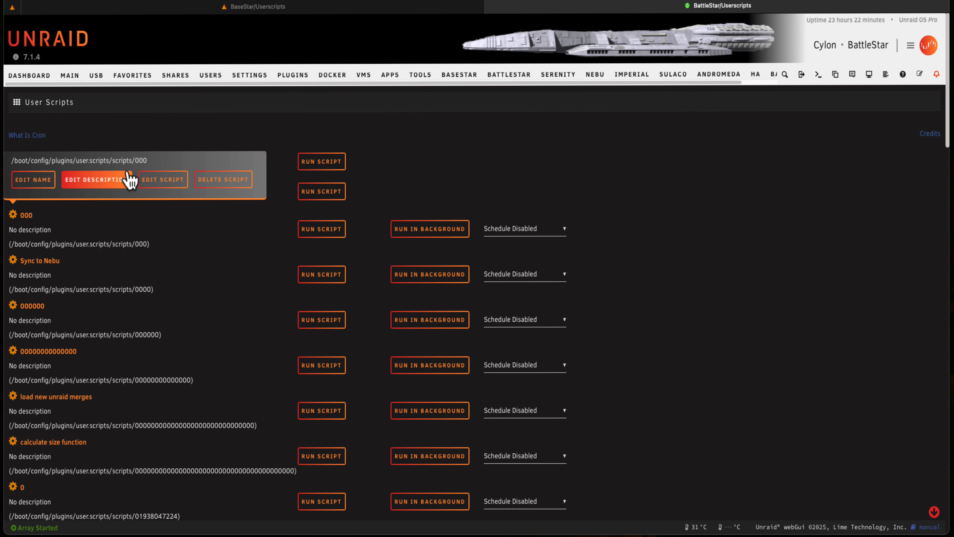
Add a new user script named 00000 on BattleStar
scroll(111, 243, down, 20)
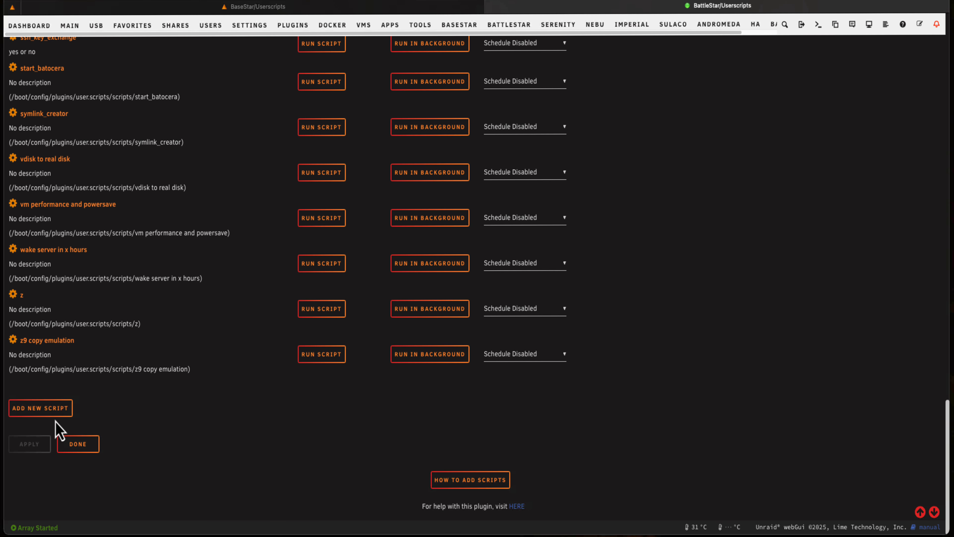
click(51, 424)
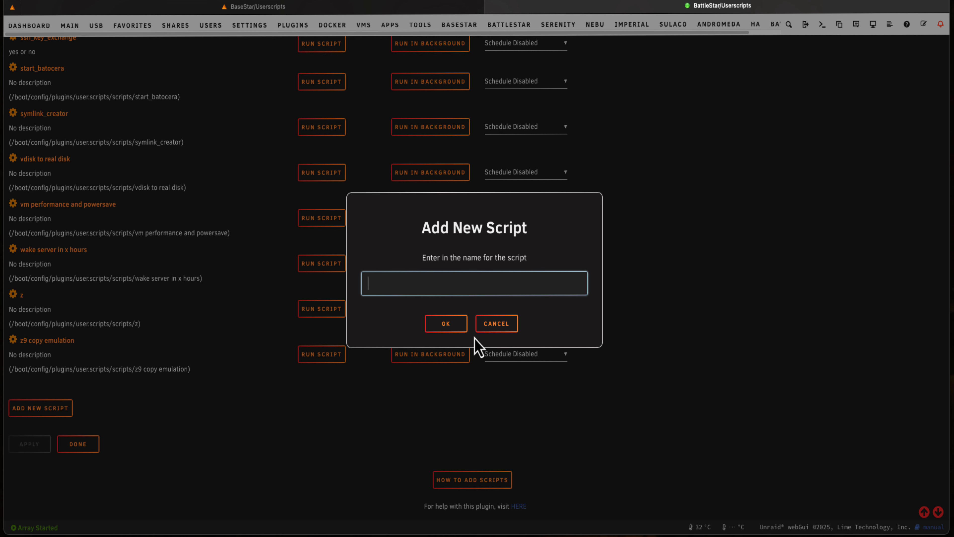
text(00000)
click(441, 327)
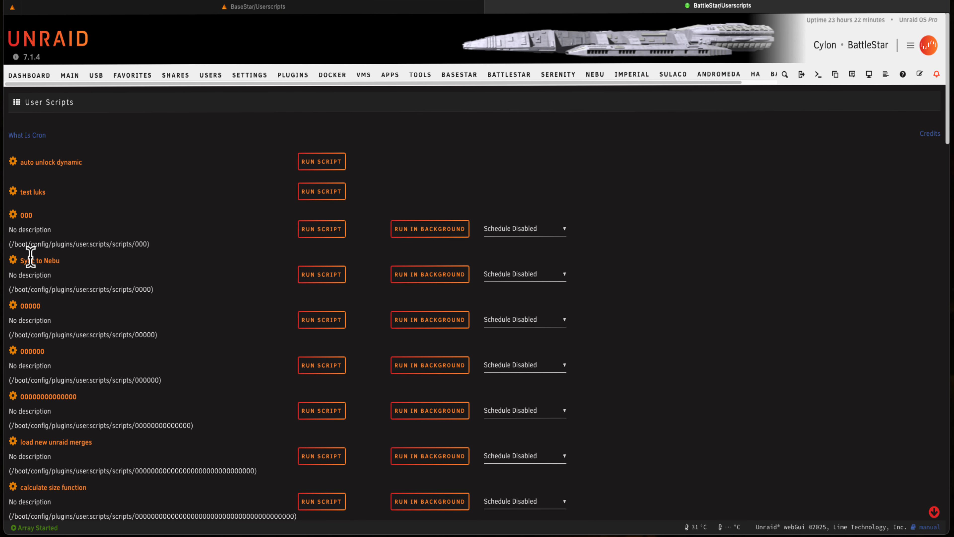
Rename the 00000 script as "new script"
click(14, 307)
click(28, 273)
text(new )
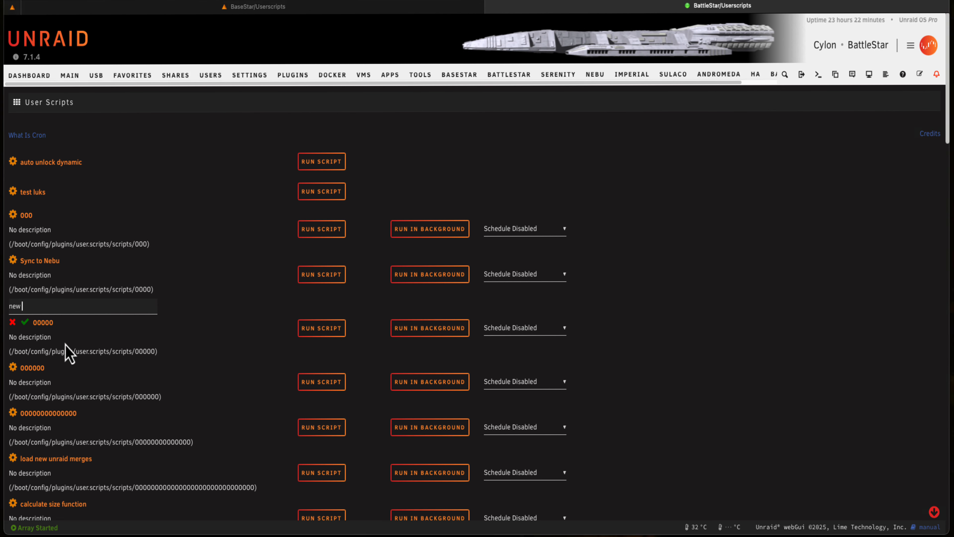
text(script)
key(Return)
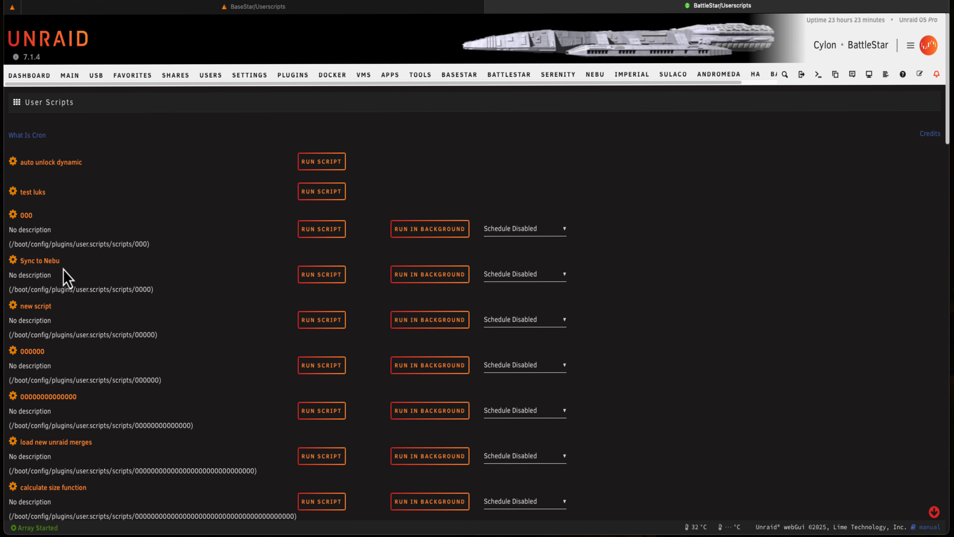
Look over BattleStar's long script list again, and collapse the VM Scripts category on BaseStar to view its category overview
scroll(70, 241, down, 20)
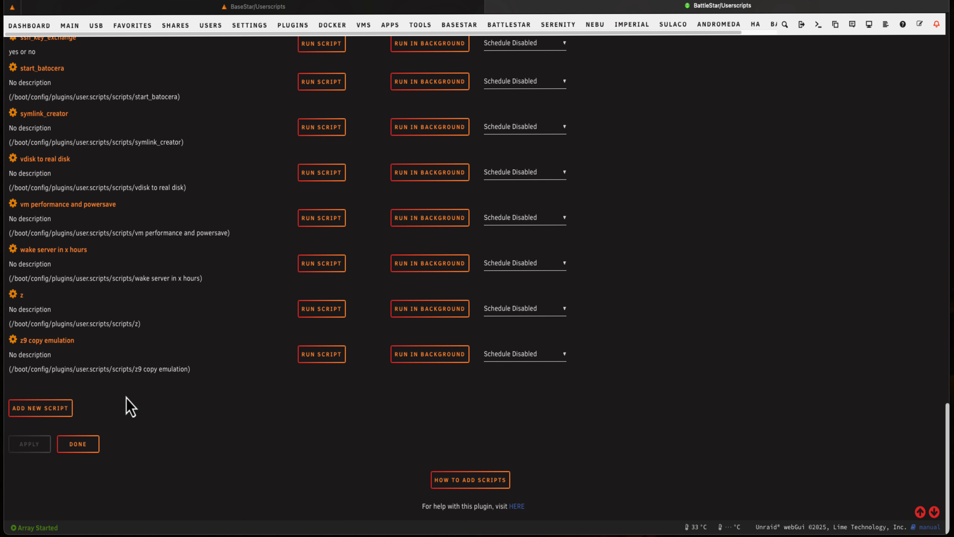
scroll(134, 405, up, 20)
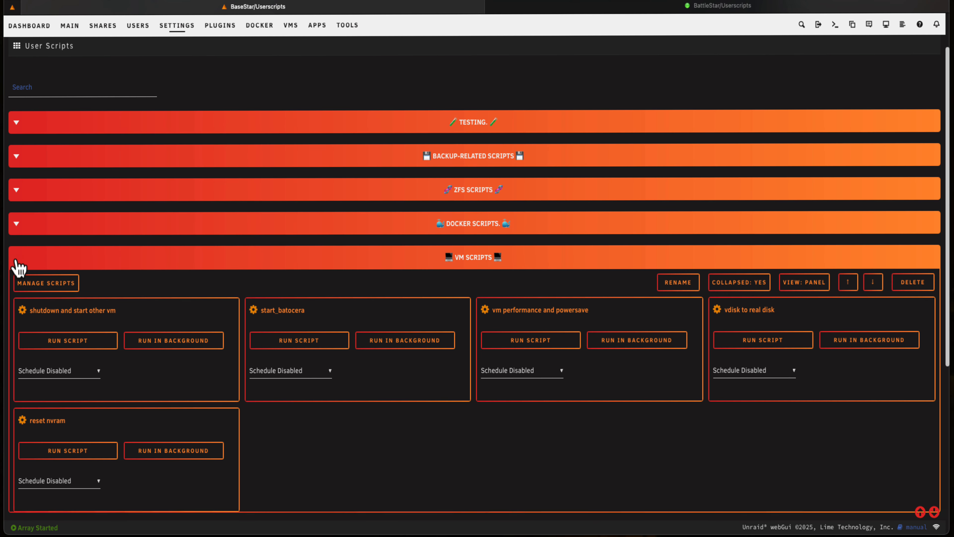
click(15, 259)
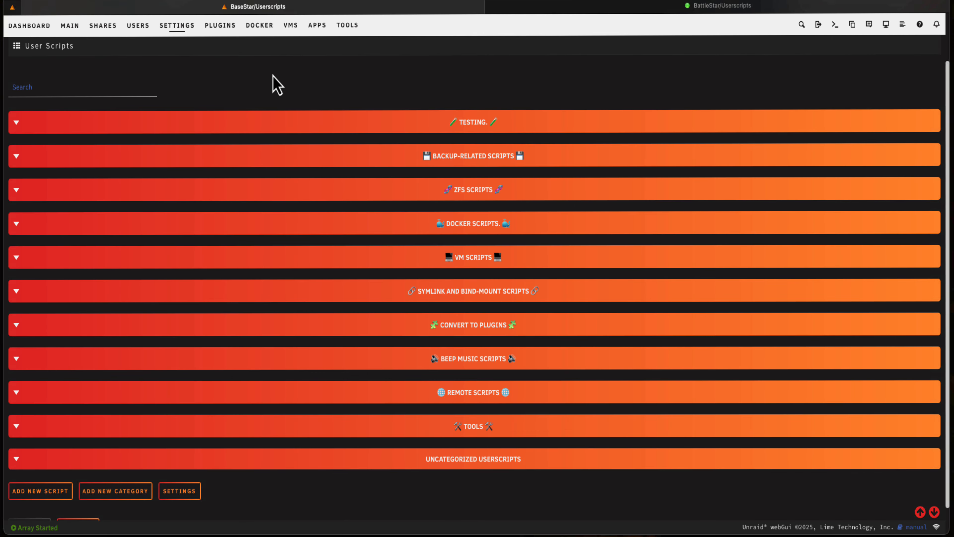
scroll(276, 177, down, 1)
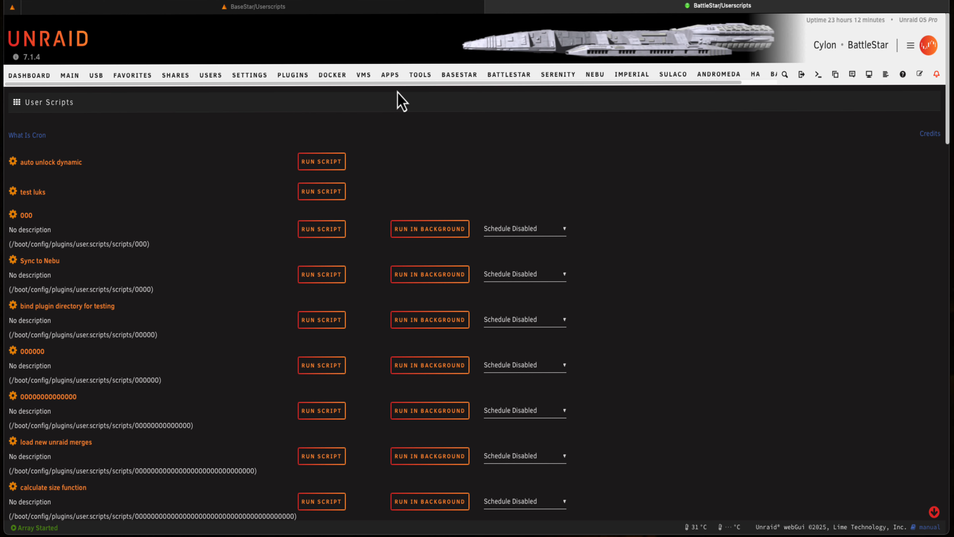
Search BattleStar's community apps for "user scripts" and install the User Scripts Enhanced plugin
click(390, 75)
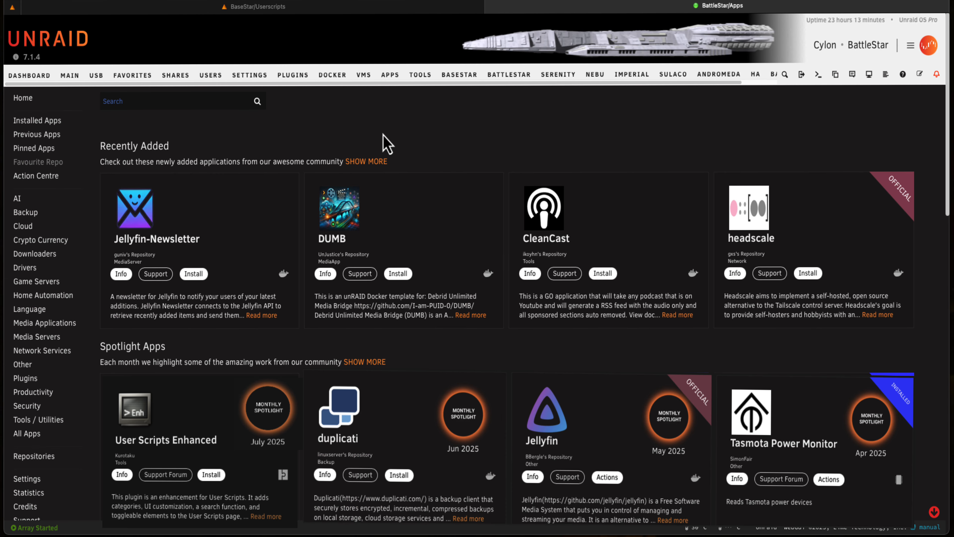
click(159, 100)
text(user s)
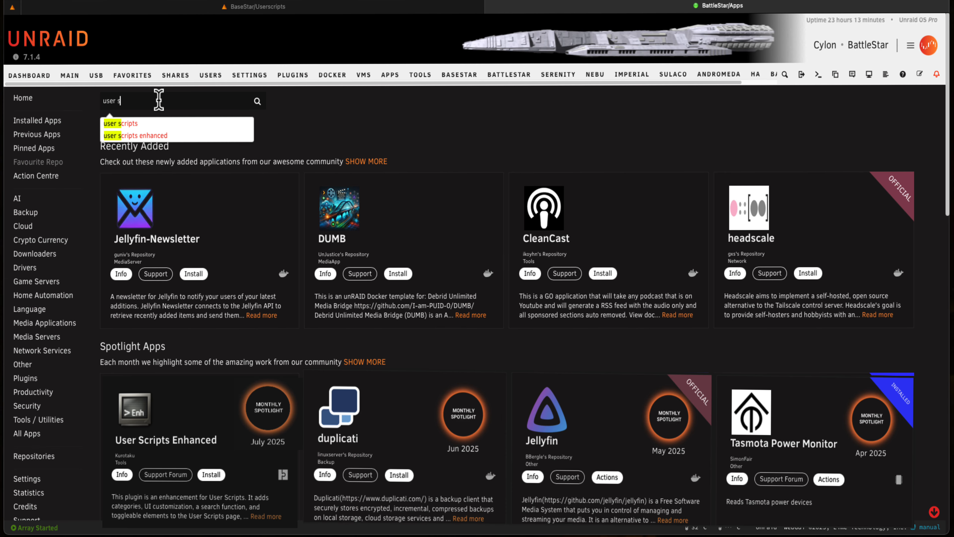
text(c)
text(ripts)
key(Return)
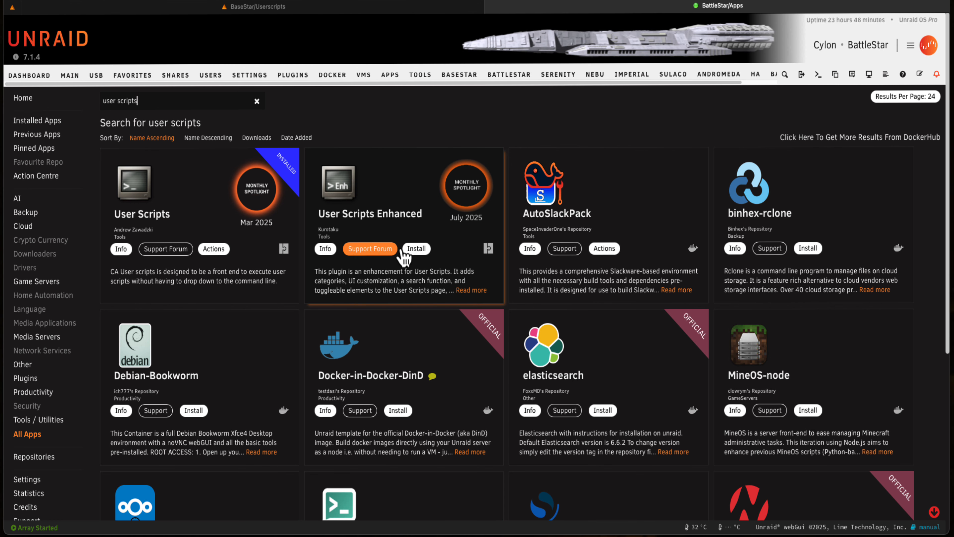
click(418, 252)
click(474, 475)
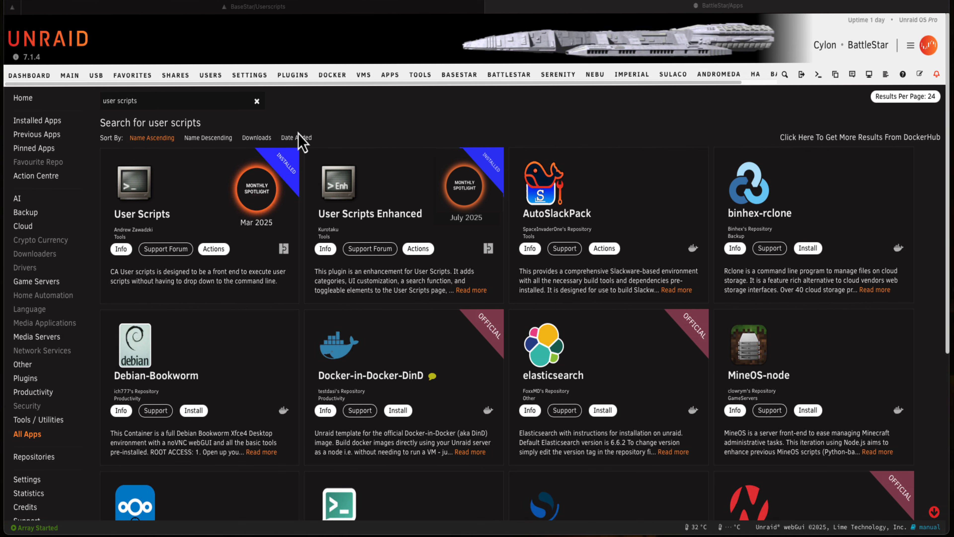
Return to the User Scripts page on BattleStar and collapse the Uncategorized Userscripts category
click(249, 78)
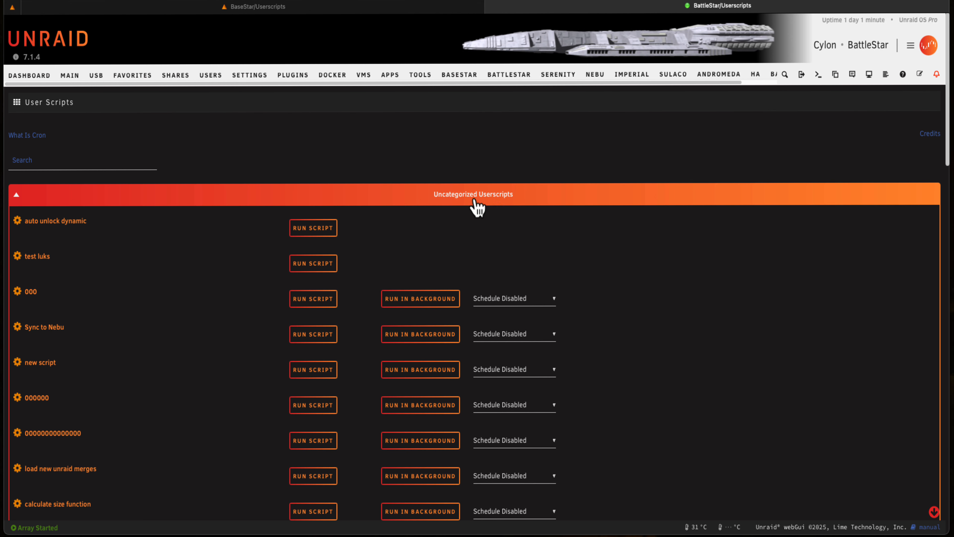
click(16, 199)
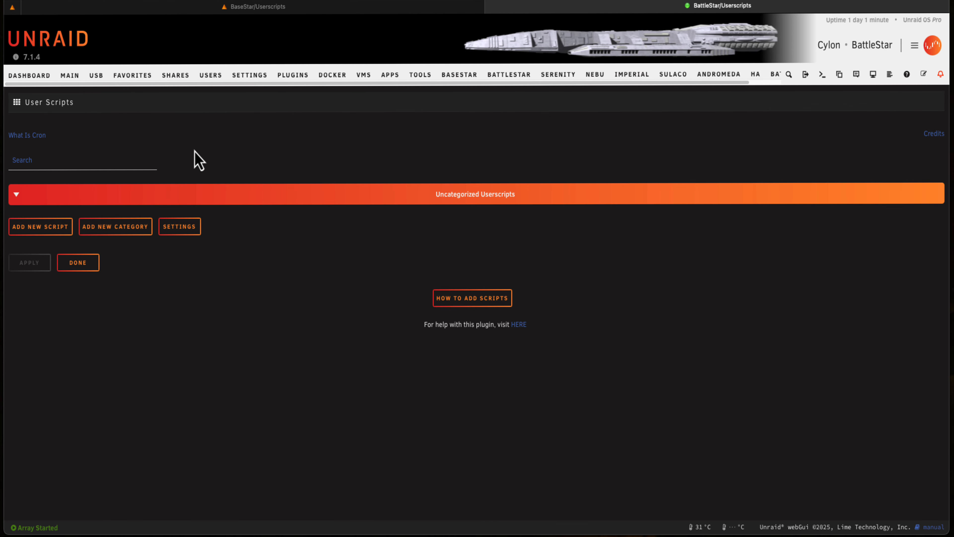
Set the default view mode for script categories to Panel View in the User Scripts Enhanced settings and apply it
click(187, 230)
click(365, 183)
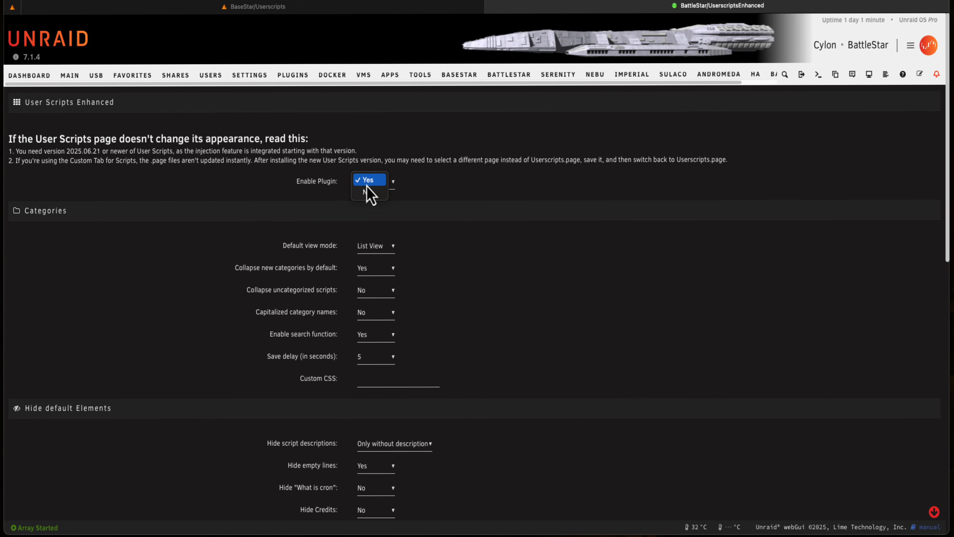
scroll(391, 213, down, 2)
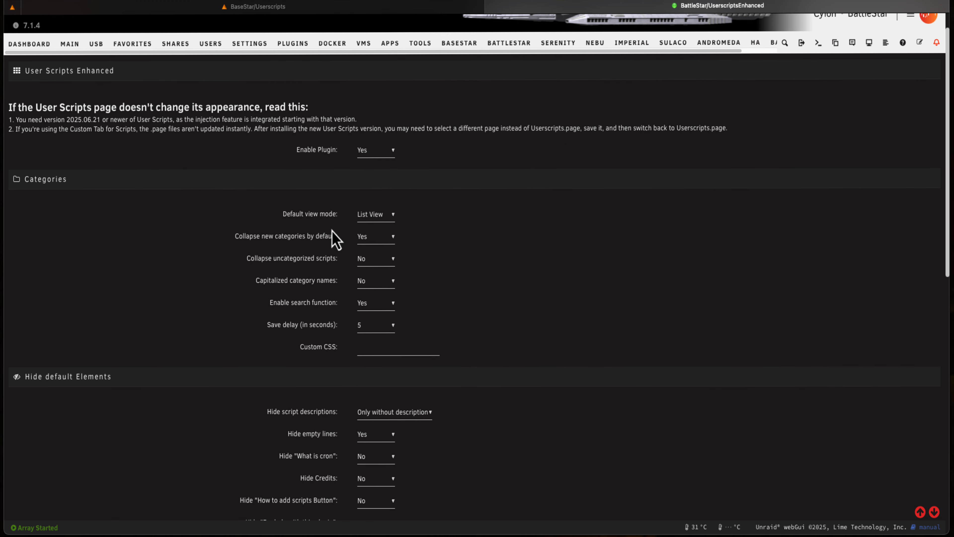
click(378, 219)
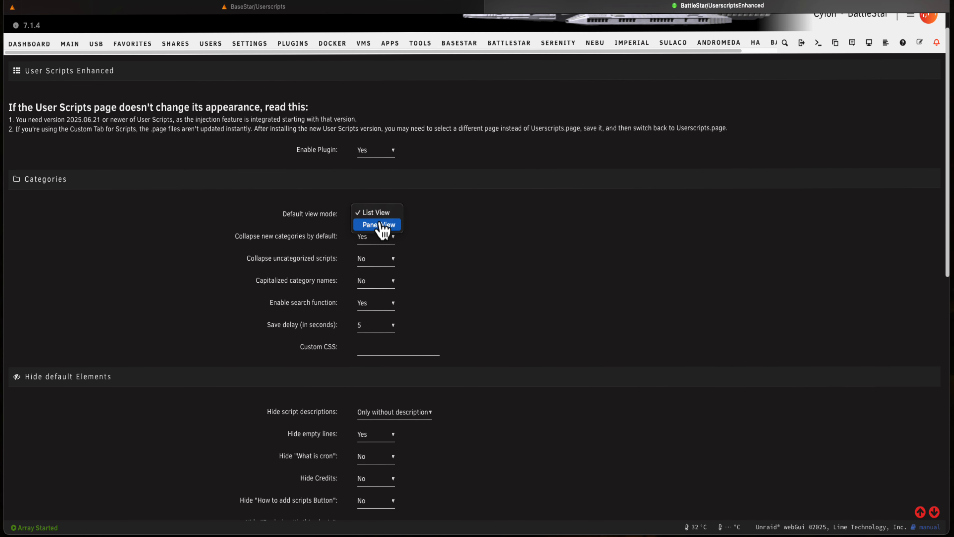
click(380, 225)
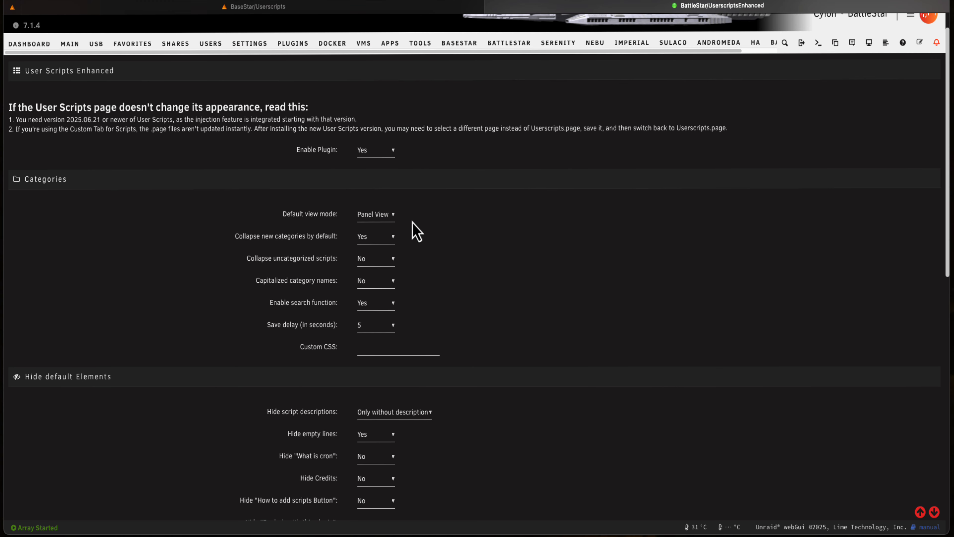
scroll(404, 229, down, 10)
click(35, 179)
Return to the User Scripts page, look over the scripts in panel view, and collapse the Uncategorized Userscripts category
click(242, 78)
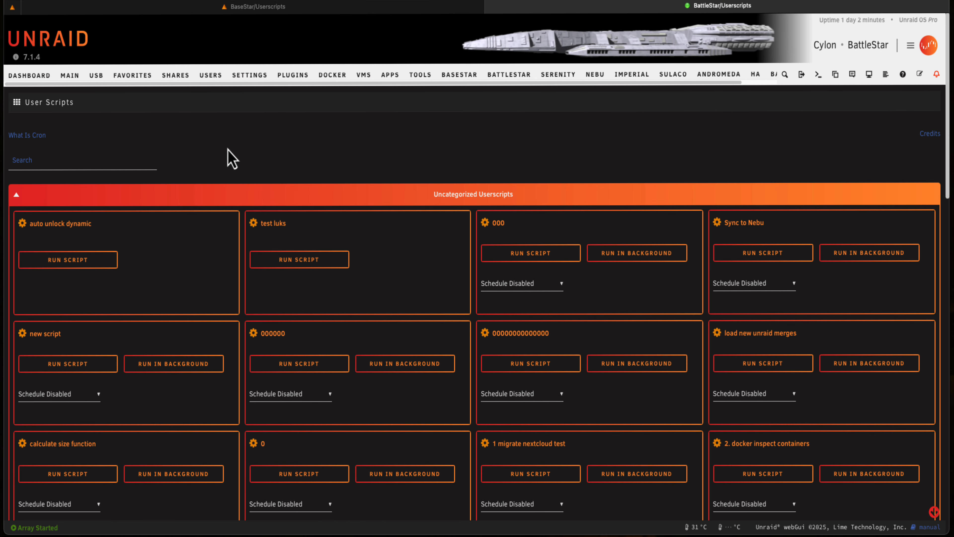
scroll(325, 188, down, 4)
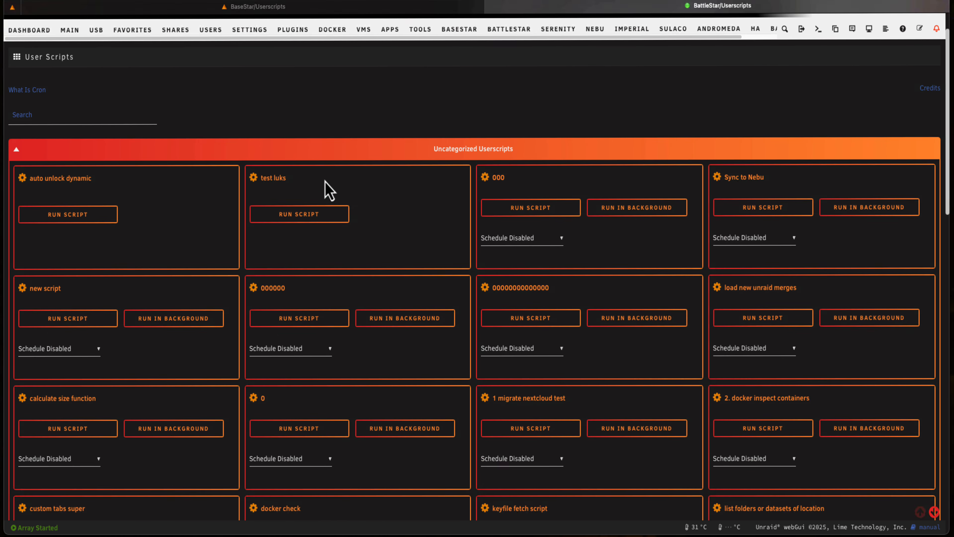
scroll(324, 191, up, 5)
click(16, 199)
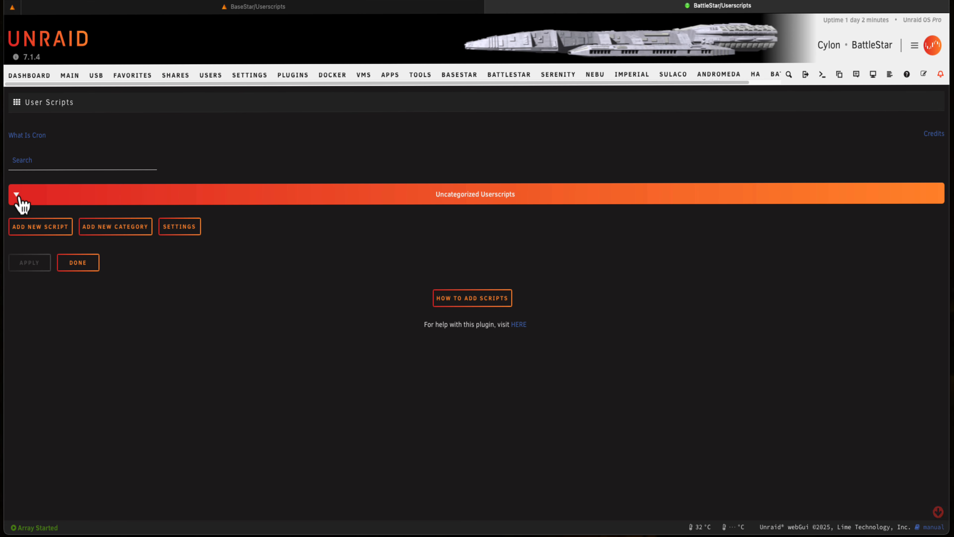
In the User Scripts Enhanced settings, set both collapsing of uncategorized scripts and capitalized category names to Yes
click(182, 233)
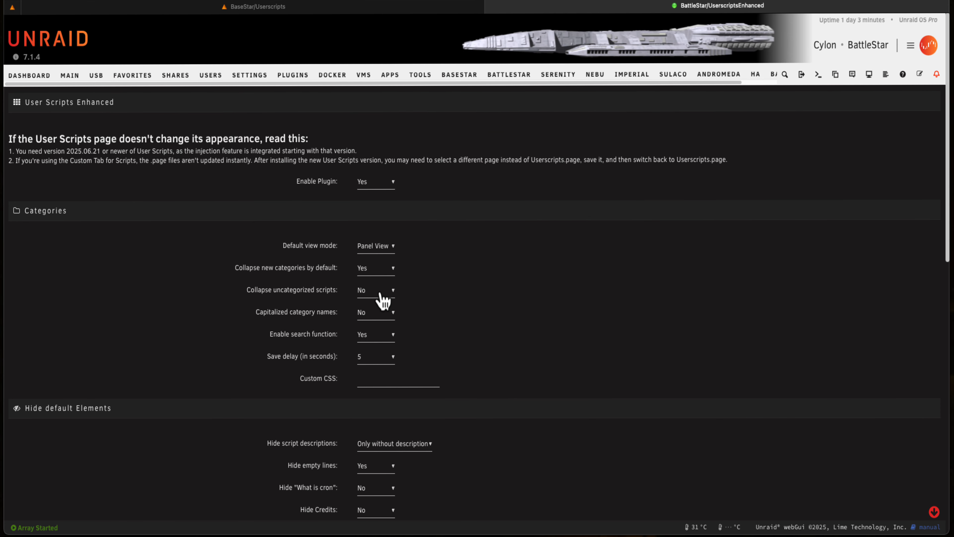
click(380, 295)
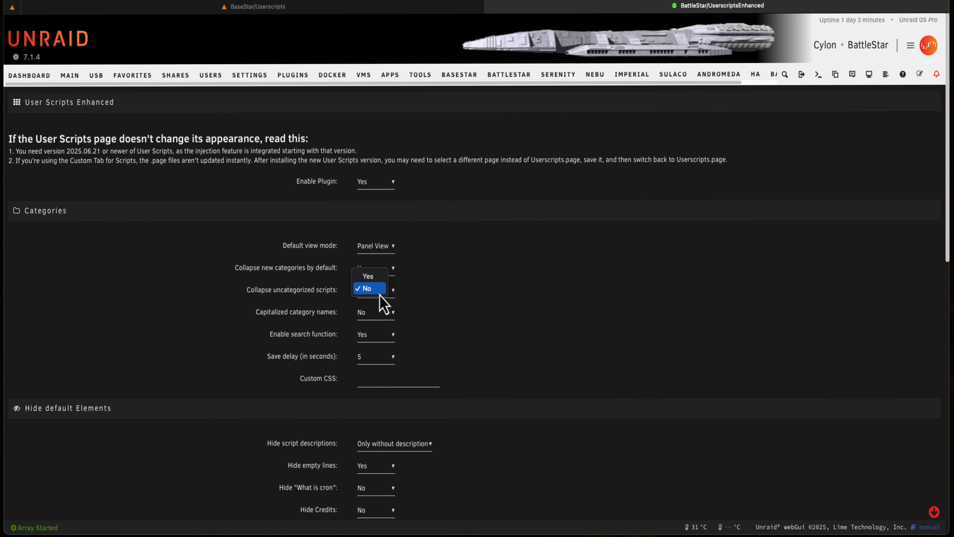
click(371, 277)
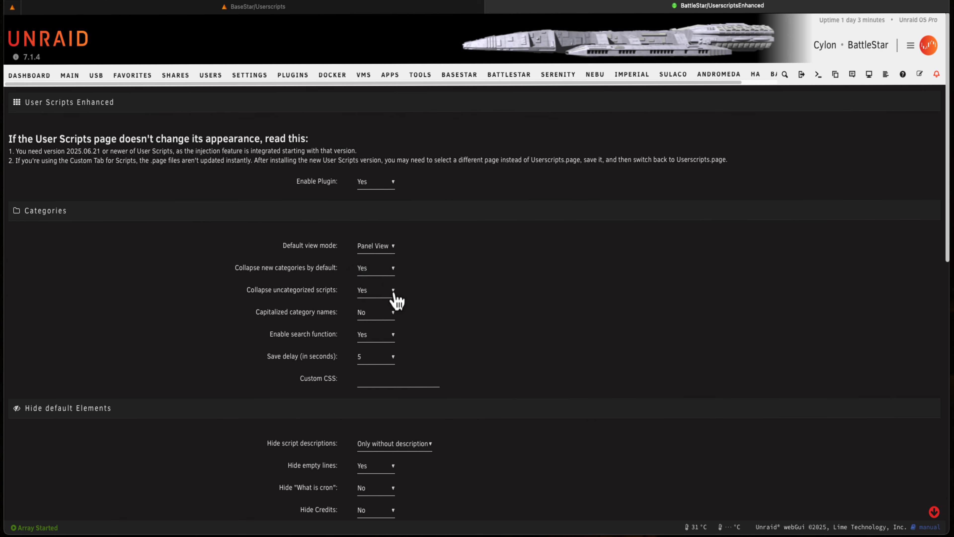
click(374, 324)
click(370, 297)
Hide the "What is cron", Credits, "How to add scripts Button" and "For help with this plugin" elements, and apply the settings
scroll(444, 340, down, 4)
scroll(452, 332, down, 1)
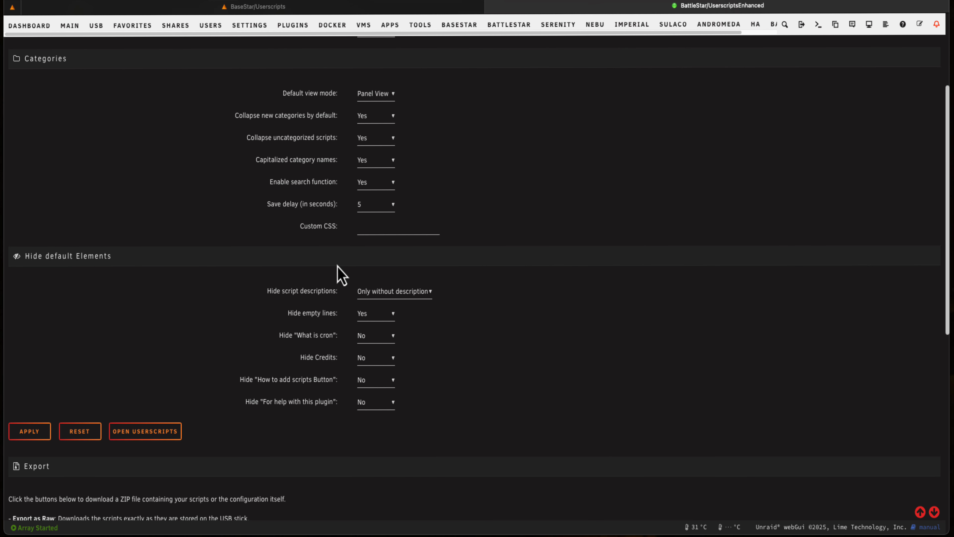
click(380, 340)
click(376, 321)
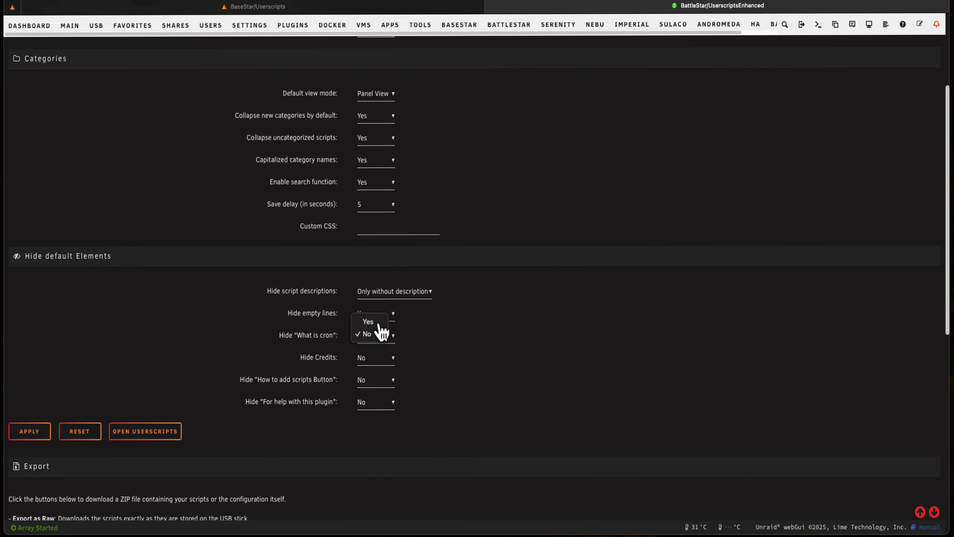
click(377, 357)
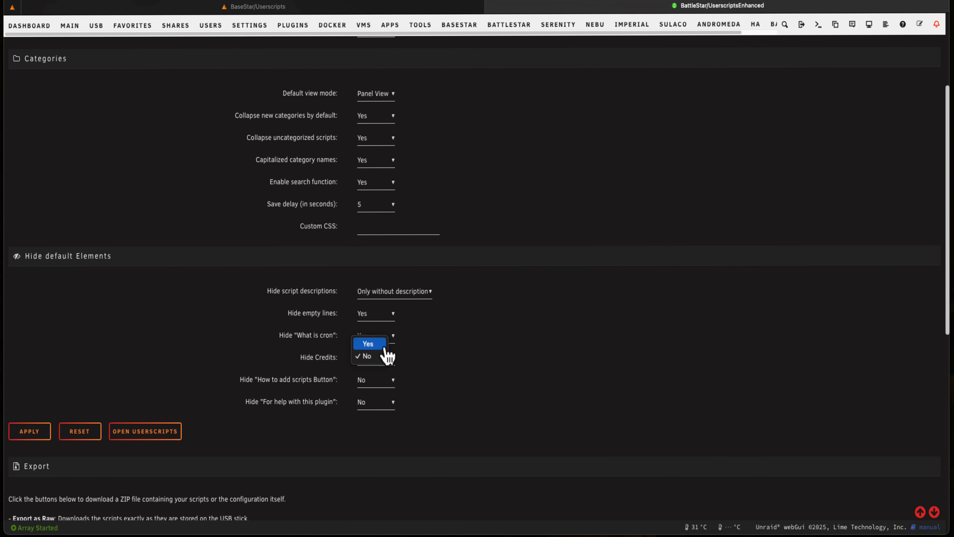
click(386, 344)
click(380, 381)
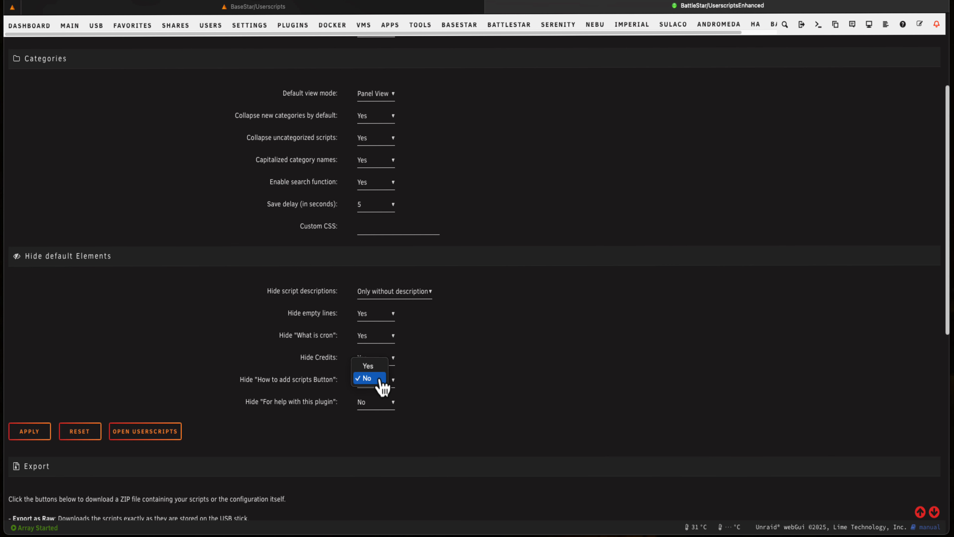
click(378, 366)
click(376, 407)
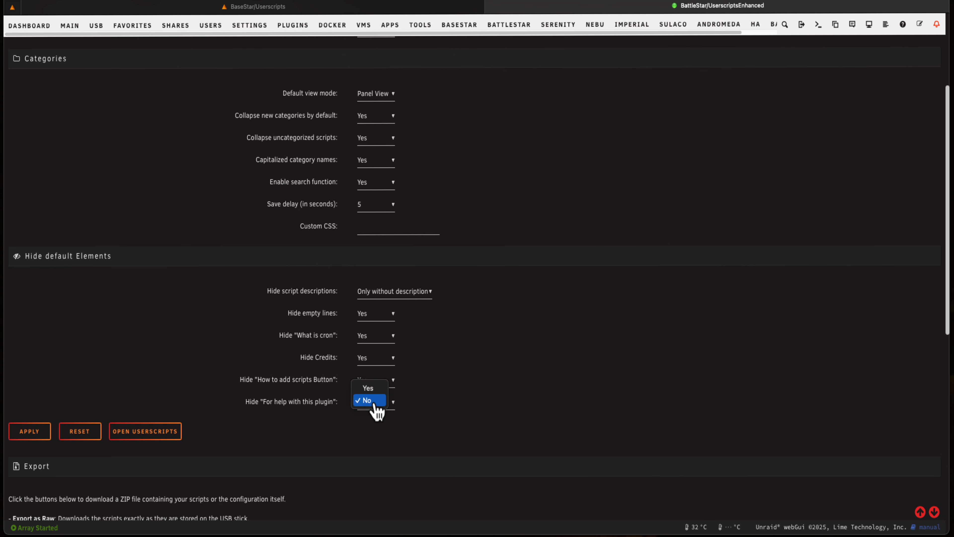
click(373, 388)
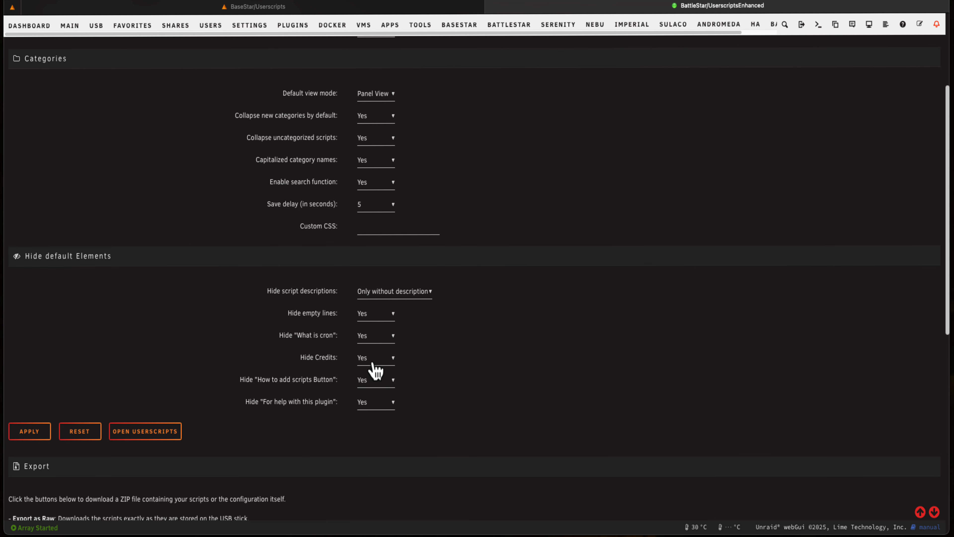
click(37, 431)
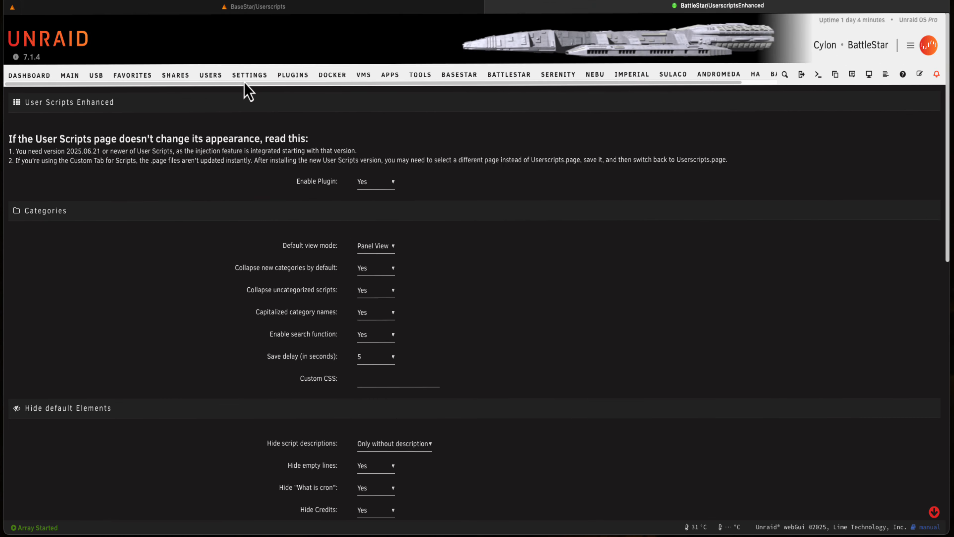
Check the new appearance of the User Scripts page by expanding and re-collapsing the uncategorized scripts
click(245, 77)
click(855, 422)
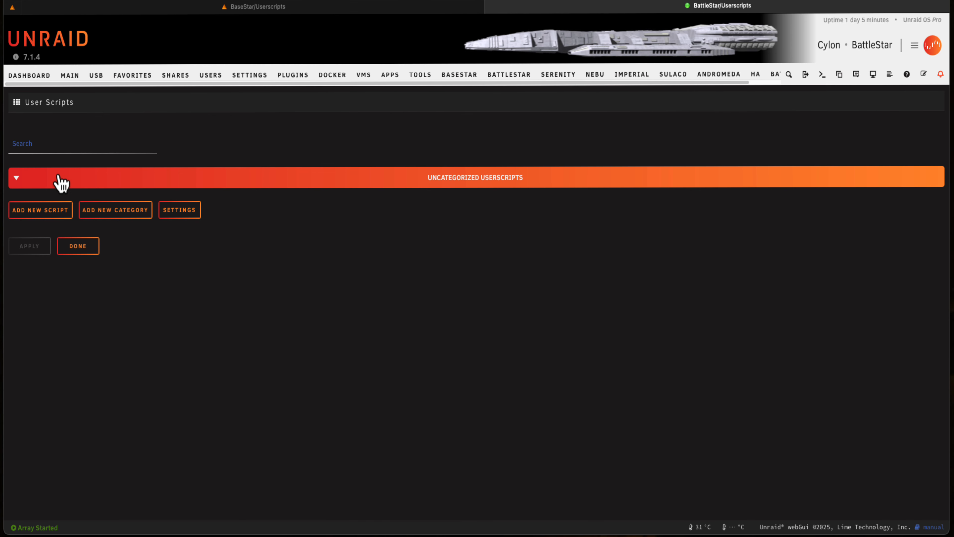
click(16, 180)
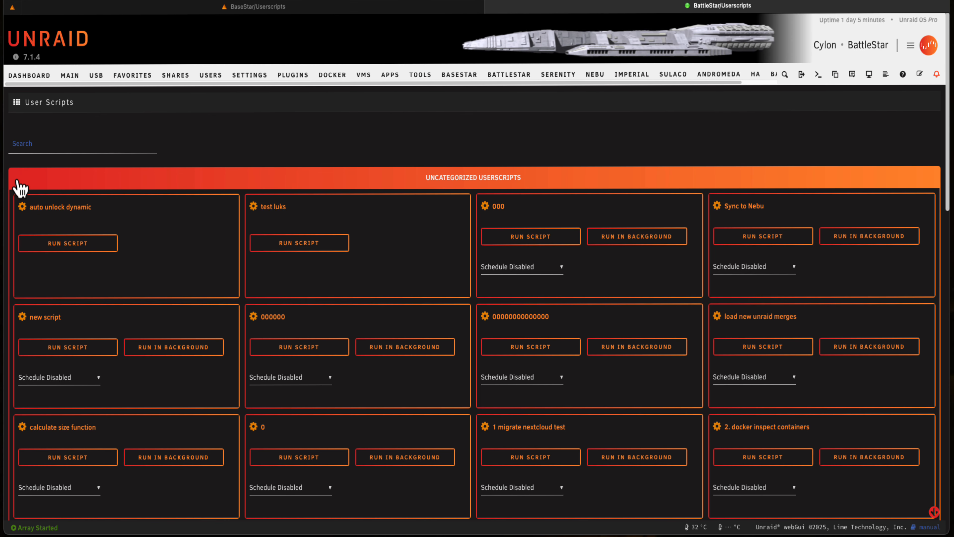
click(17, 181)
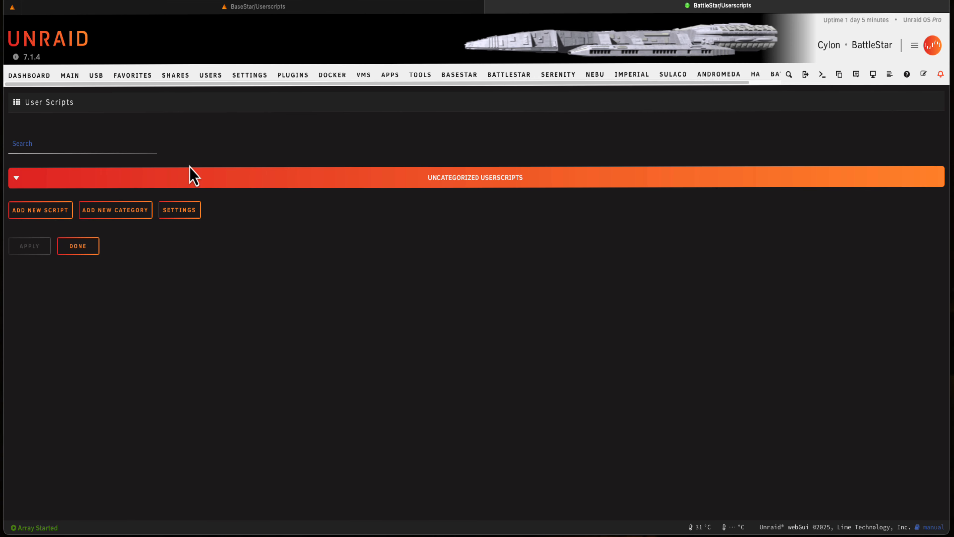
Export the user scripts in raw form from the User Scripts Enhanced settings
click(174, 213)
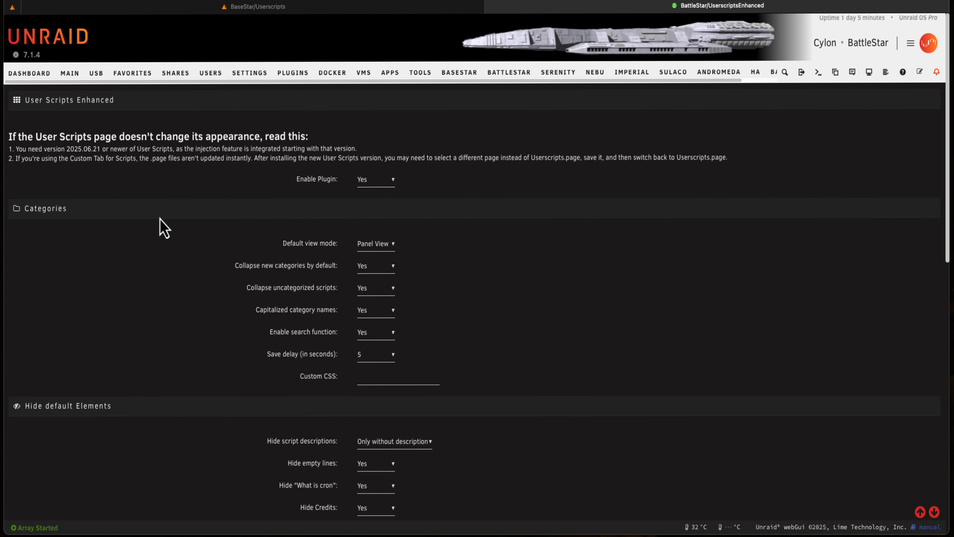
scroll(164, 227, down, 15)
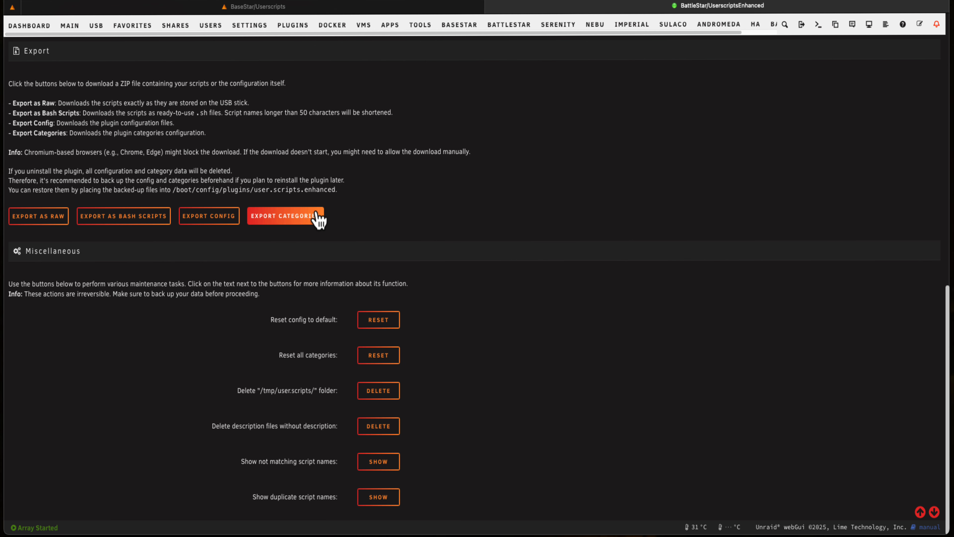
click(43, 220)
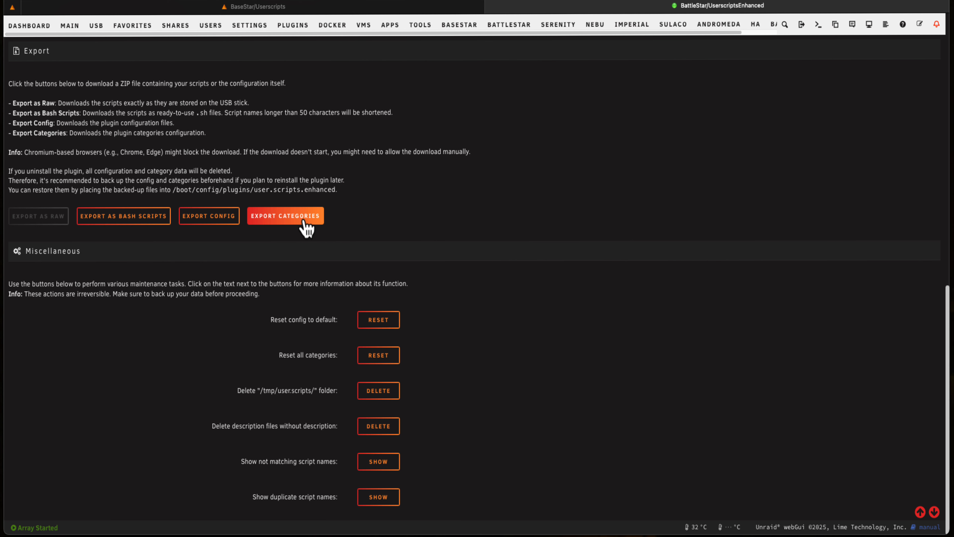
Go back to the User Scripts page and briefly view the contents of the uncategorized category before collapsing it again
click(259, 30)
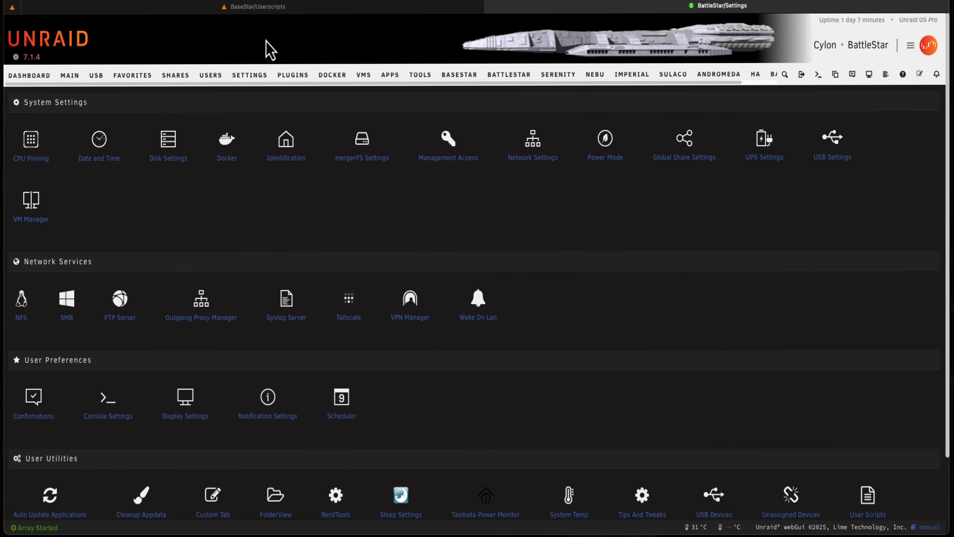
click(876, 517)
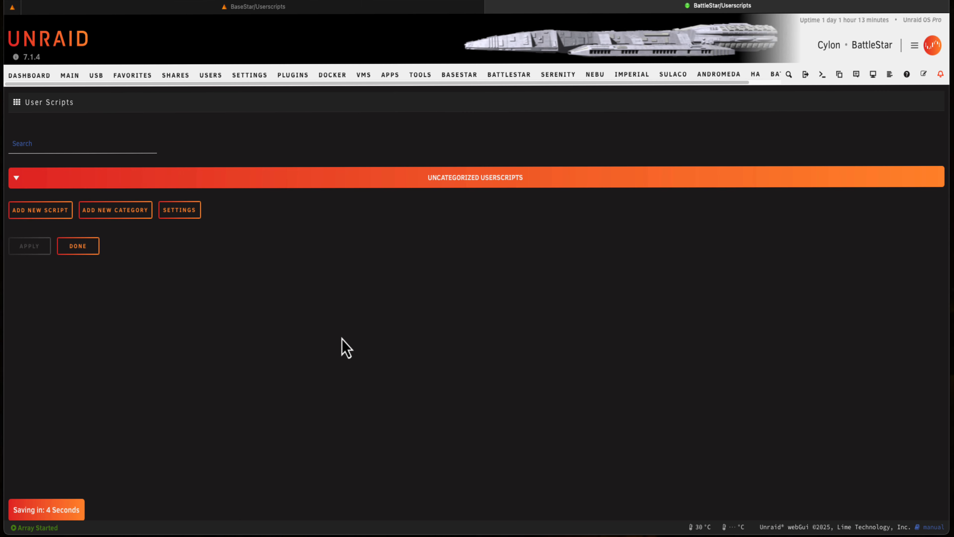
click(16, 178)
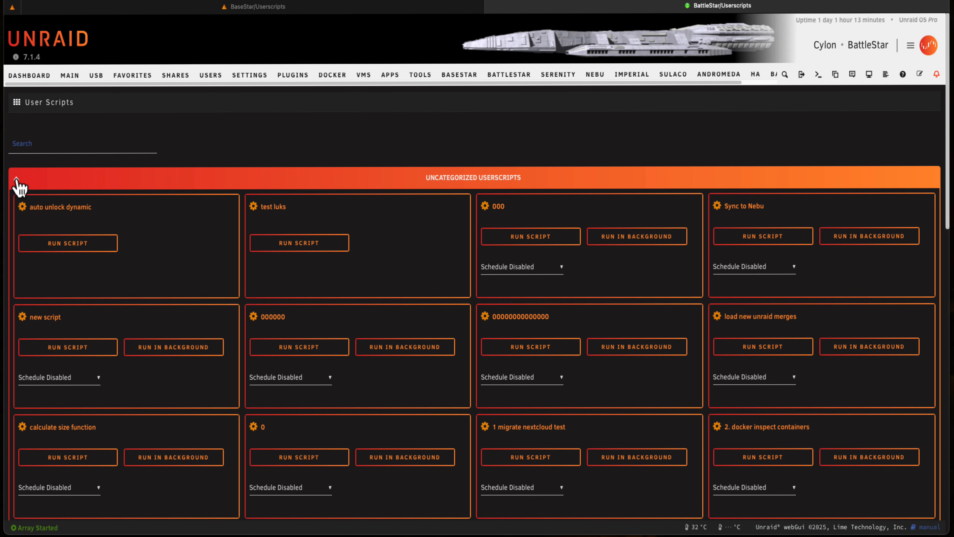
click(17, 178)
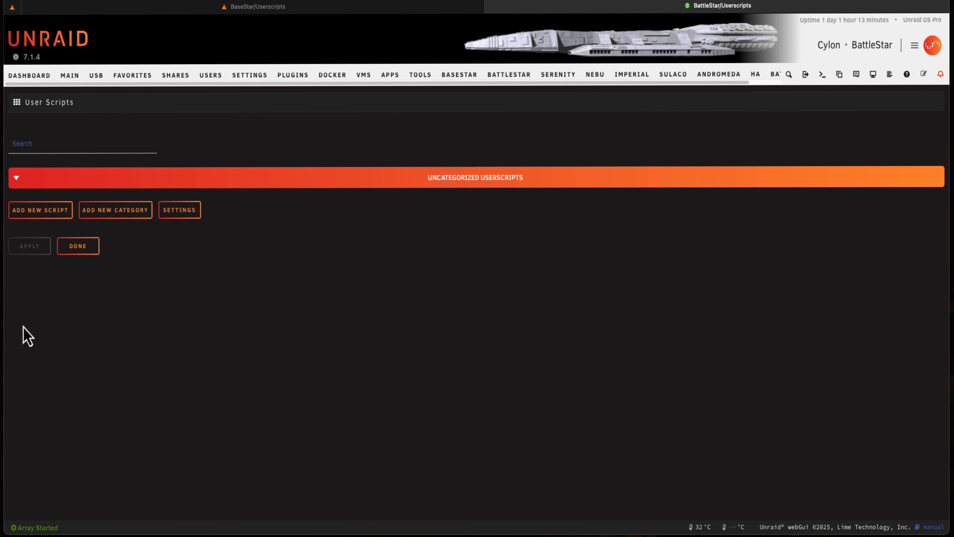
Add a new script category named "Backup Scripts"
click(120, 220)
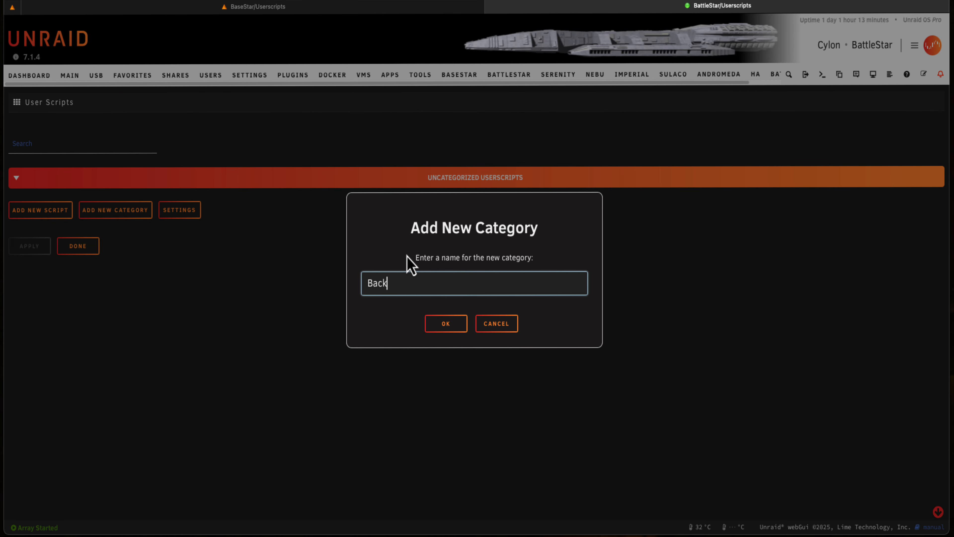
text(Backup Scripts)
click(447, 324)
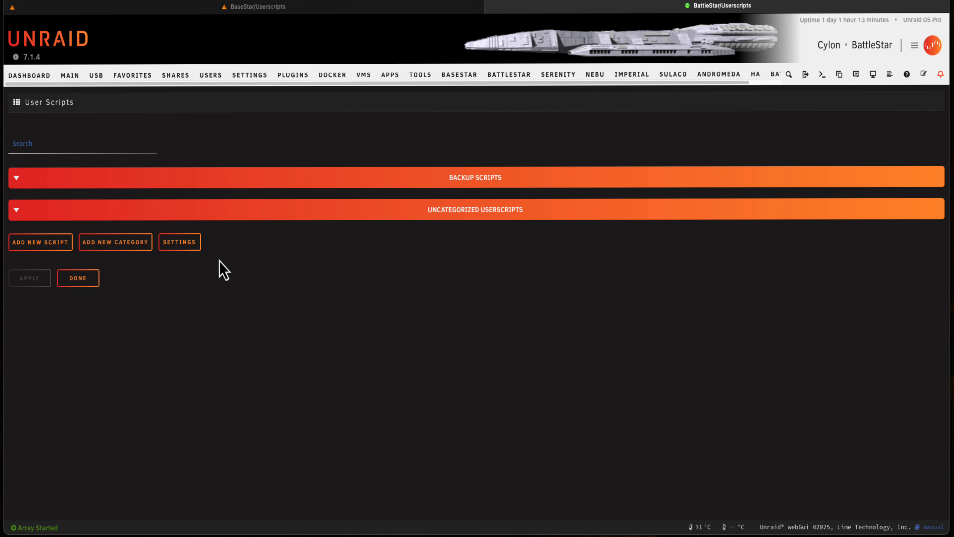
Set capitalized category names to No in the User Scripts Enhanced settings and apply the change
click(180, 242)
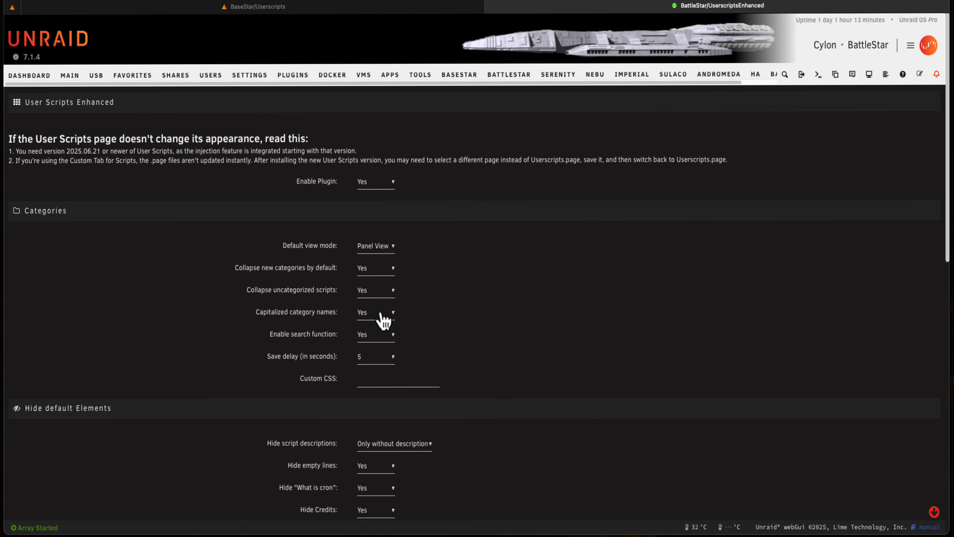
click(383, 320)
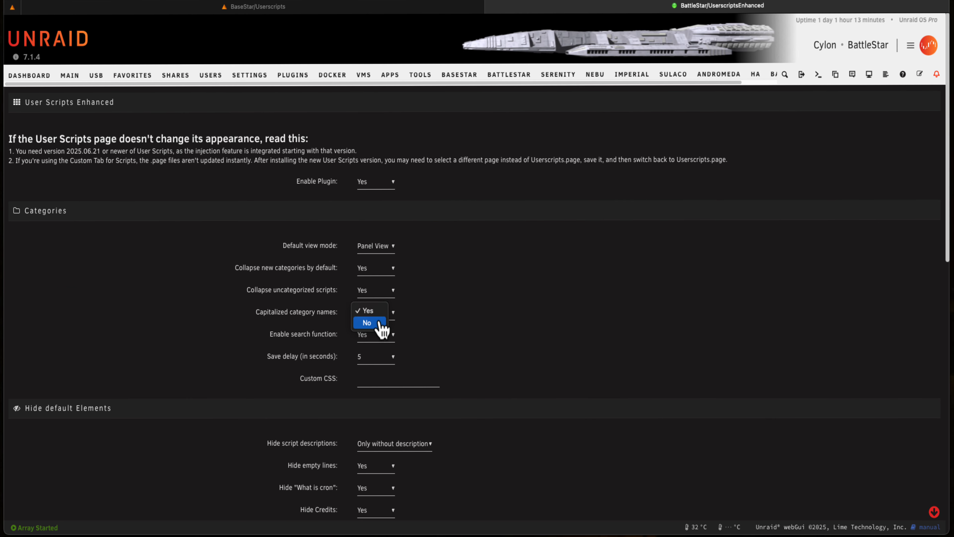
click(380, 323)
scroll(168, 313, down, 4)
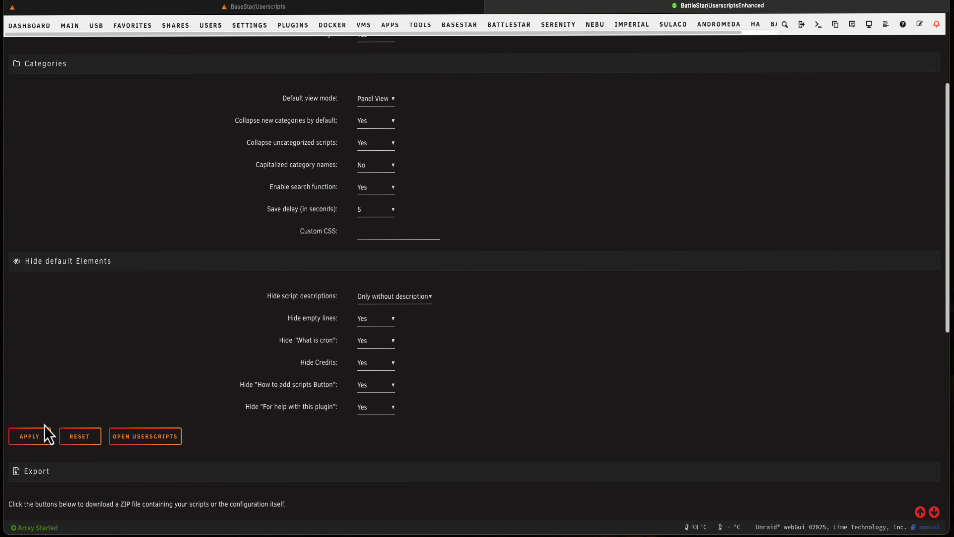
click(45, 432)
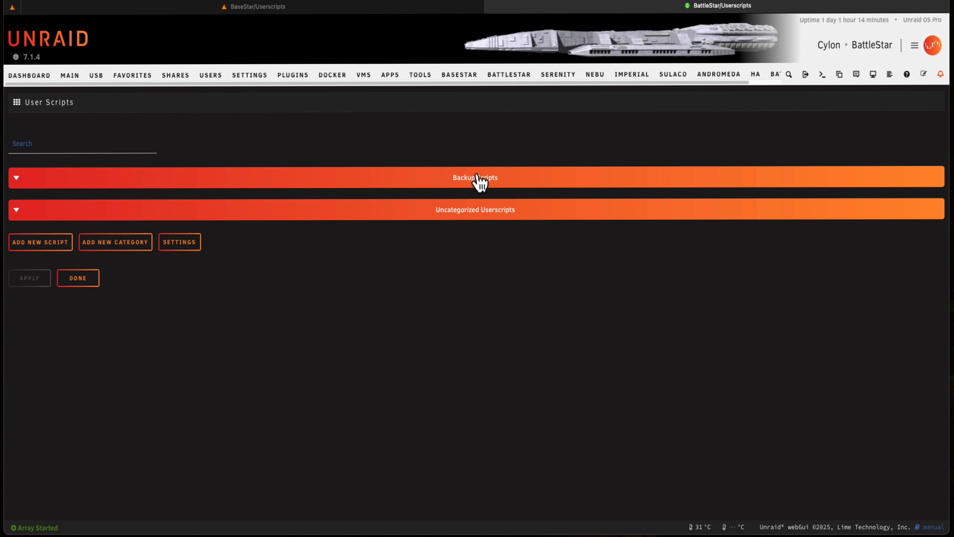
Add a new script category named "ZFS Scripts" on the User Scripts page
click(116, 241)
text(ZFS )
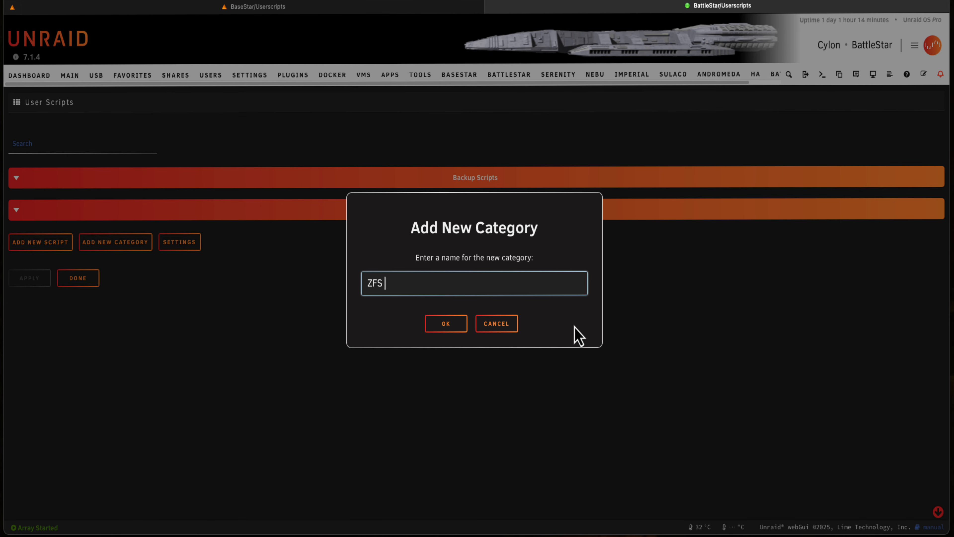
text(Scripts)
click(447, 324)
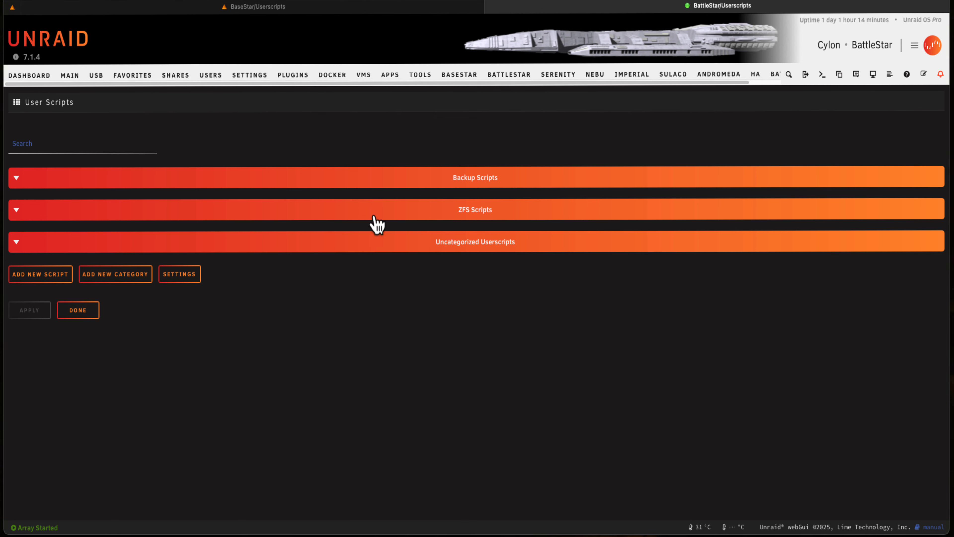
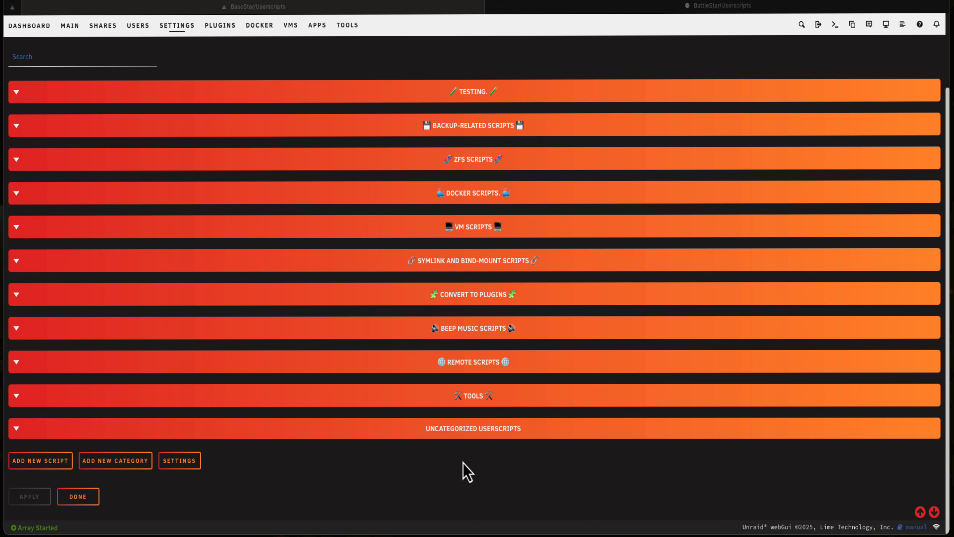
Expand the uncategorized userscripts category to check which scripts it holds, and collapse it again
click(172, 429)
scroll(173, 402, down, 2)
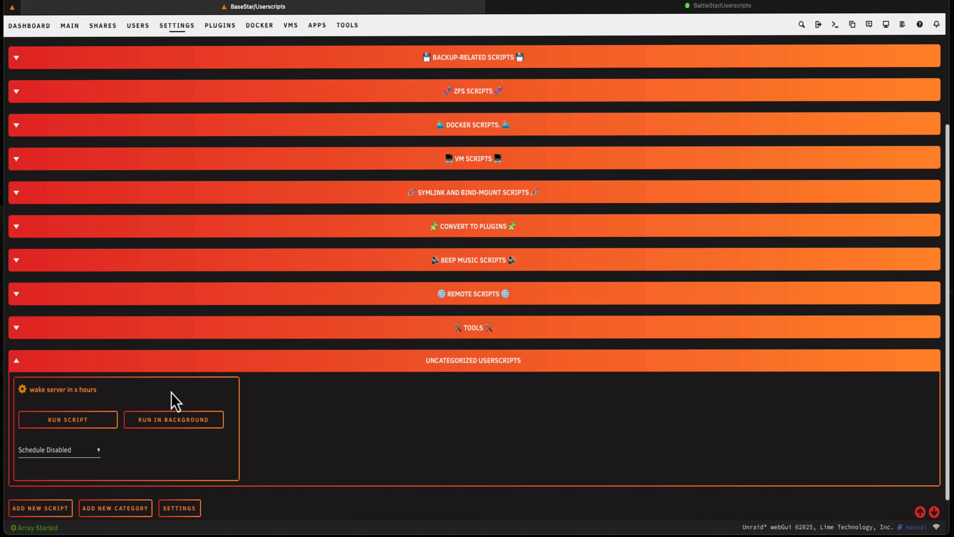
click(17, 361)
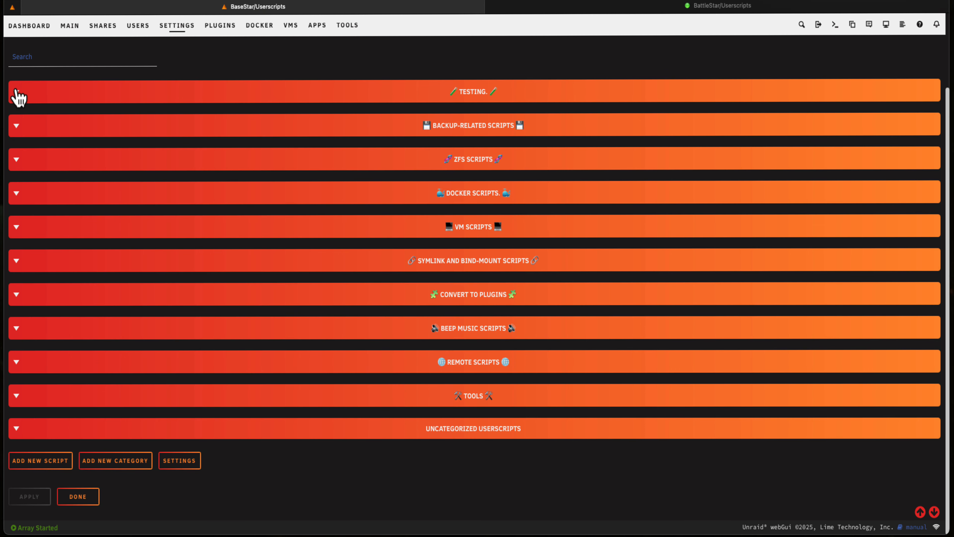
Add the "wake server in x hours" script to the Testing category, save, and collapse the category
click(17, 93)
click(26, 118)
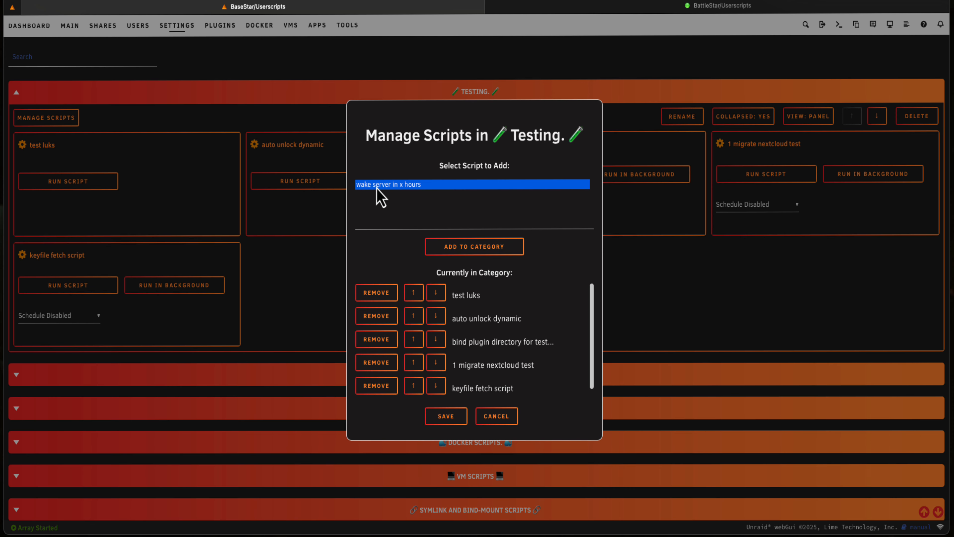
click(474, 246)
click(446, 415)
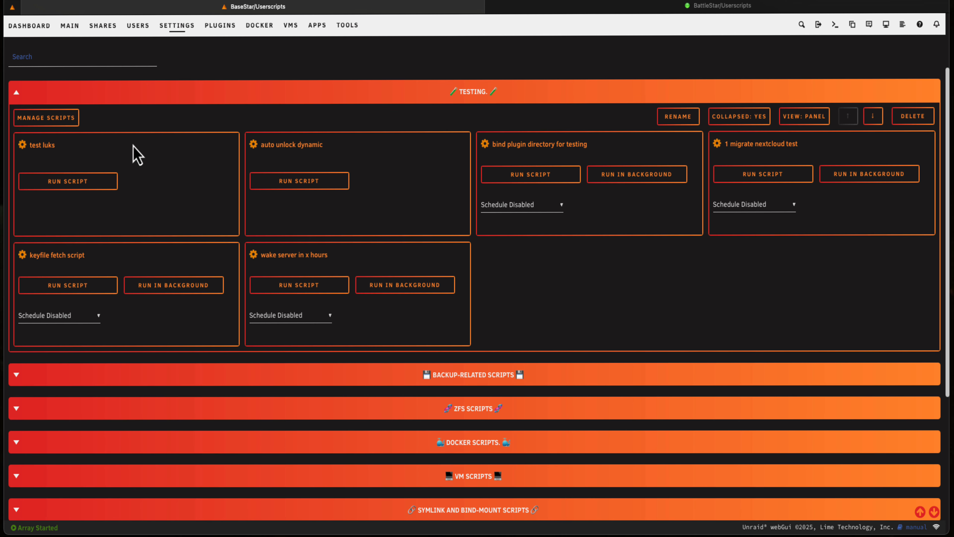
click(24, 94)
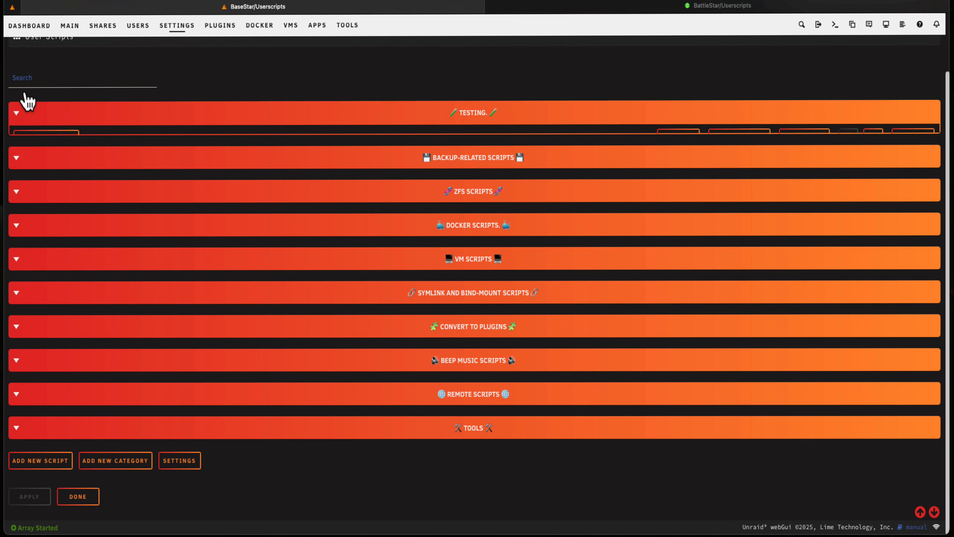
Check which scripts can be added to the Tools category, and close its script management dialog without changes
click(19, 428)
scroll(18, 421, down, 1)
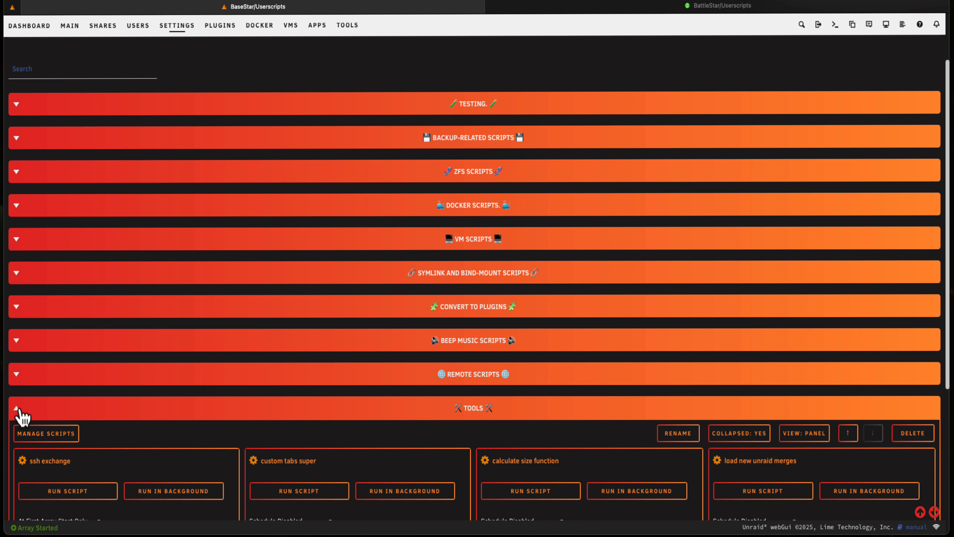
click(36, 432)
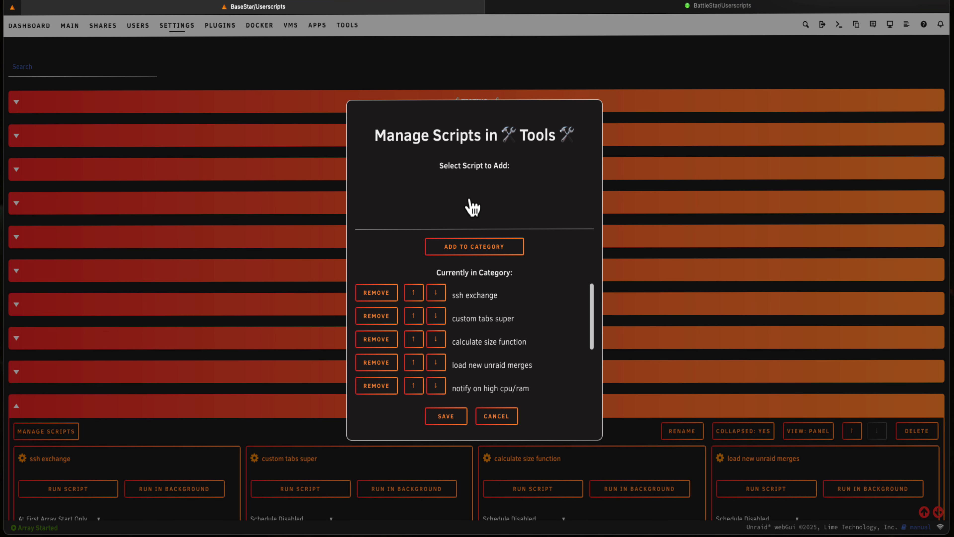
click(497, 416)
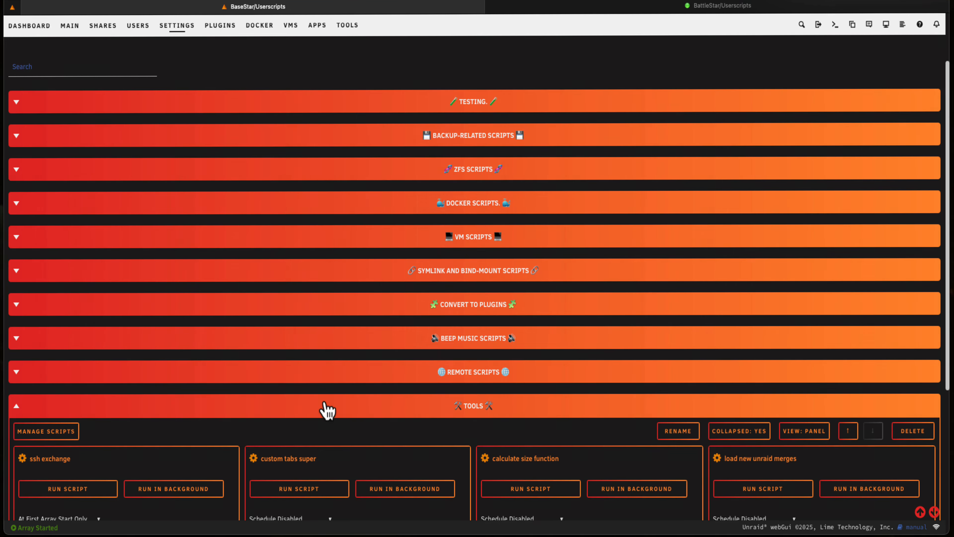
click(17, 405)
scroll(132, 252, up, 1)
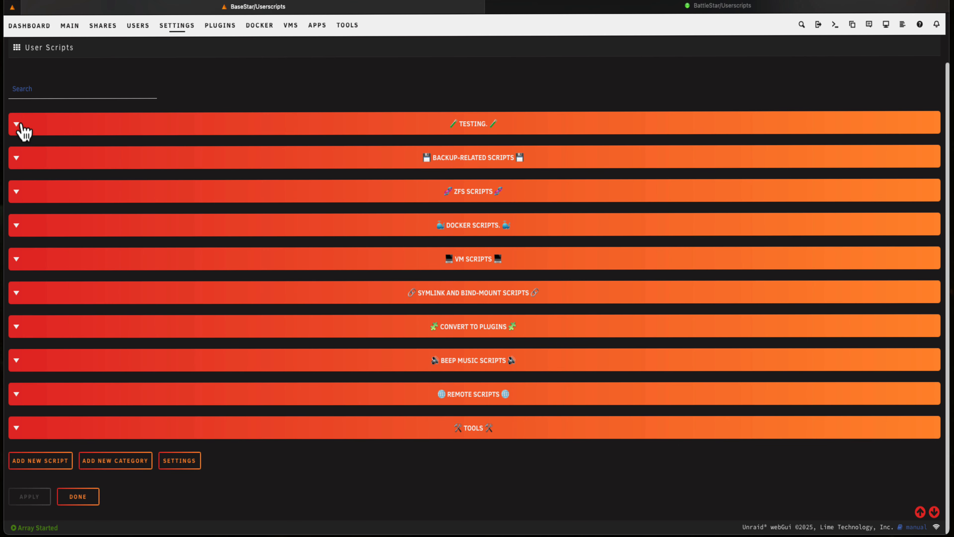
Remove the "wake server in x hours" script from the Testing category, save, and collapse the category
click(17, 124)
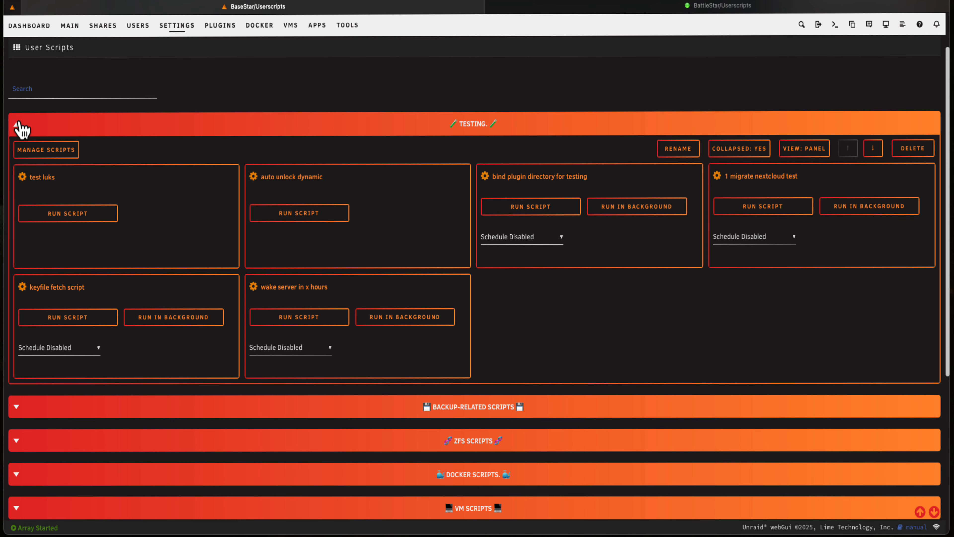
click(45, 149)
click(375, 386)
click(436, 417)
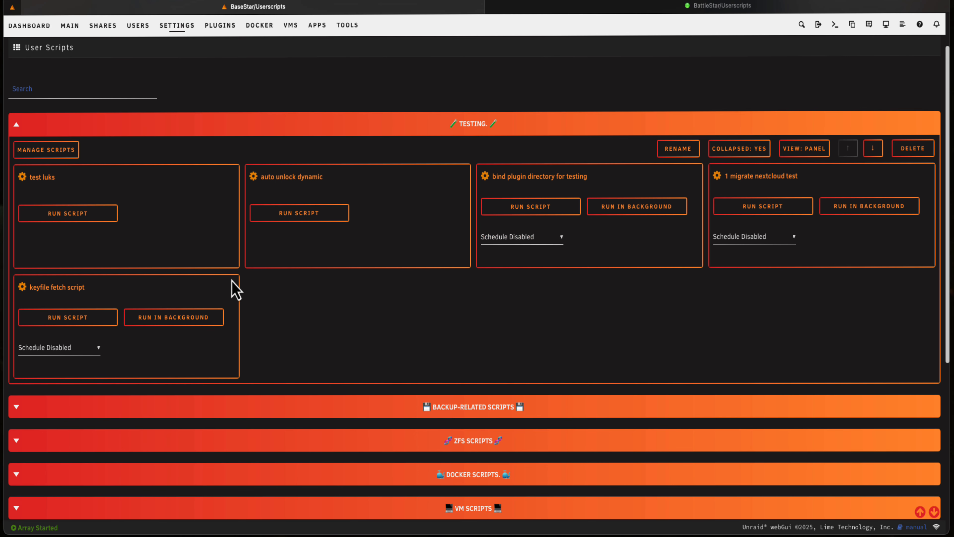
click(18, 127)
scroll(34, 451, down, 1)
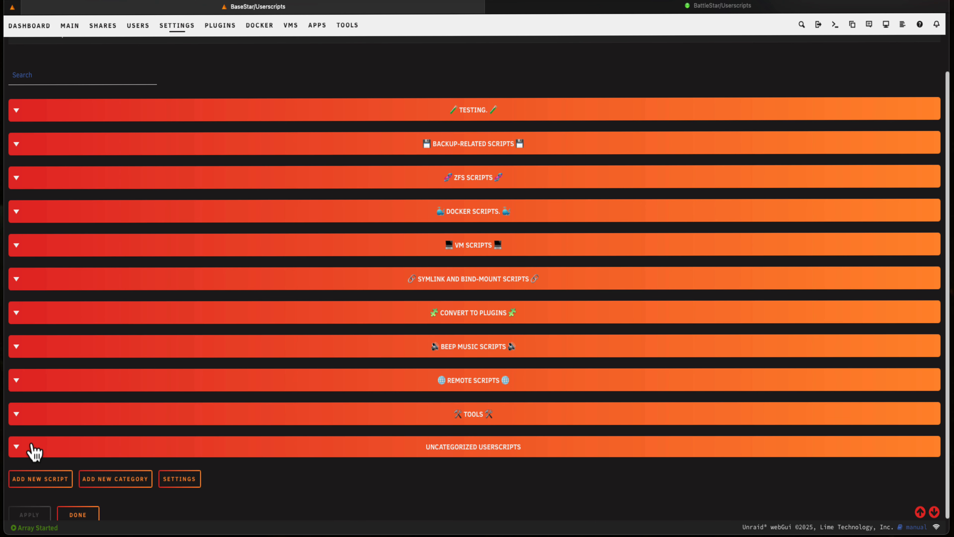
Add the uncategorized "wake server in x hours" script to the Tools category and save
click(20, 448)
click(19, 449)
click(20, 419)
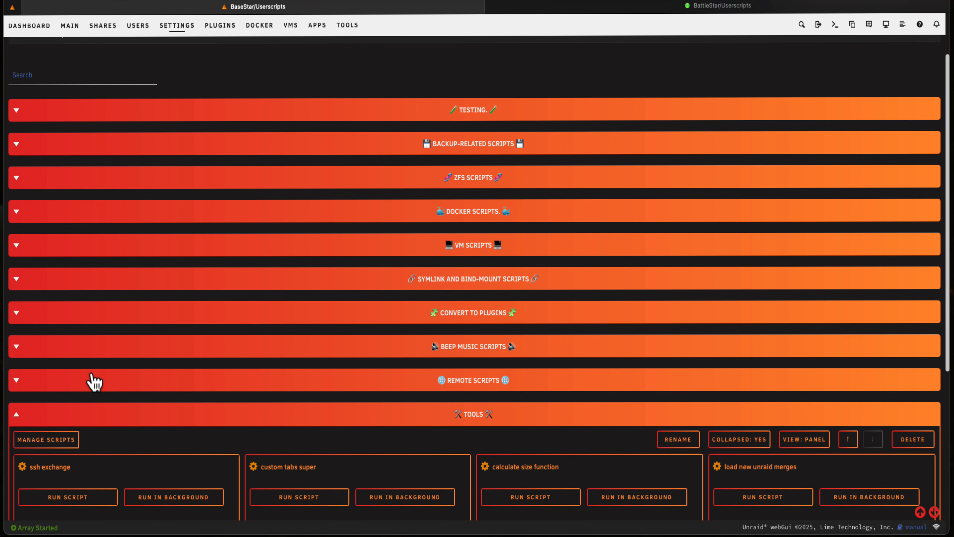
scroll(92, 384, down, 1)
click(67, 414)
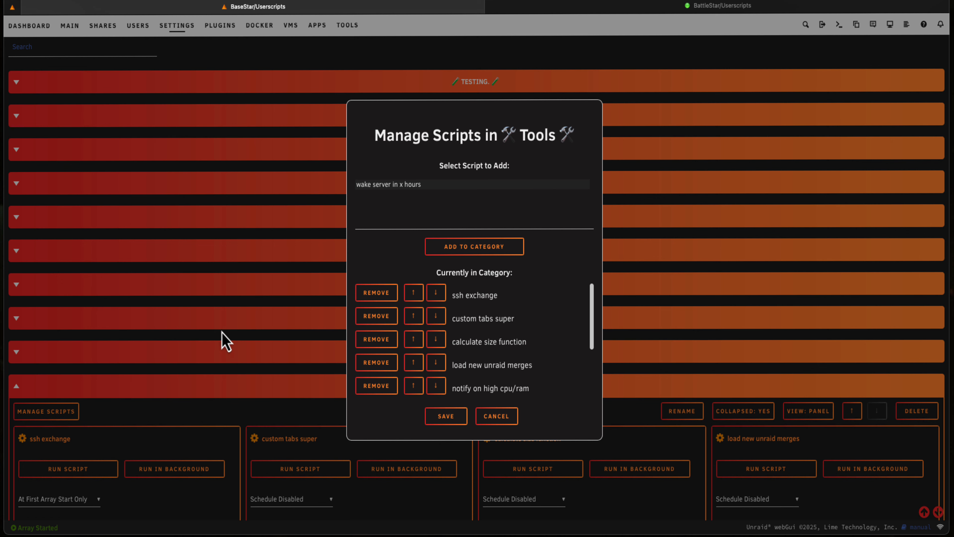
click(415, 186)
click(463, 248)
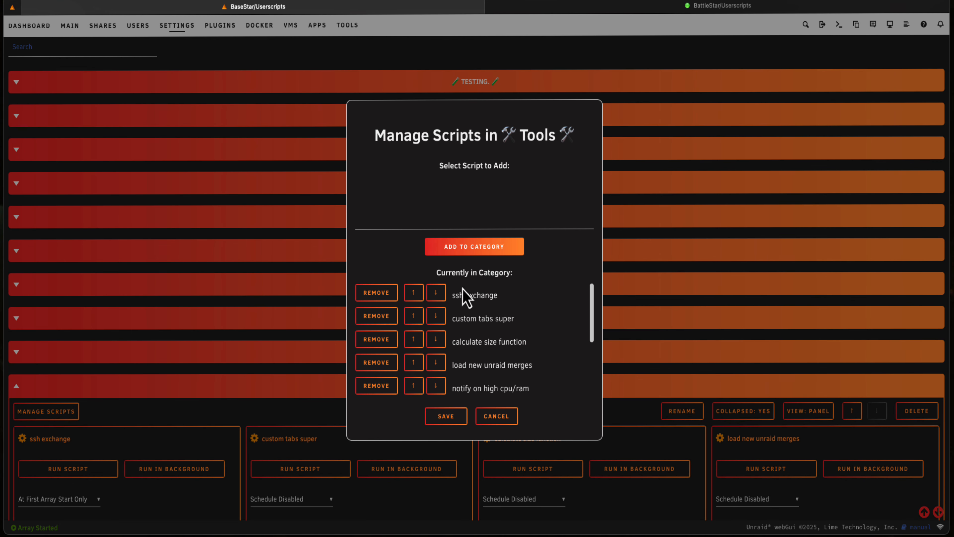
click(455, 418)
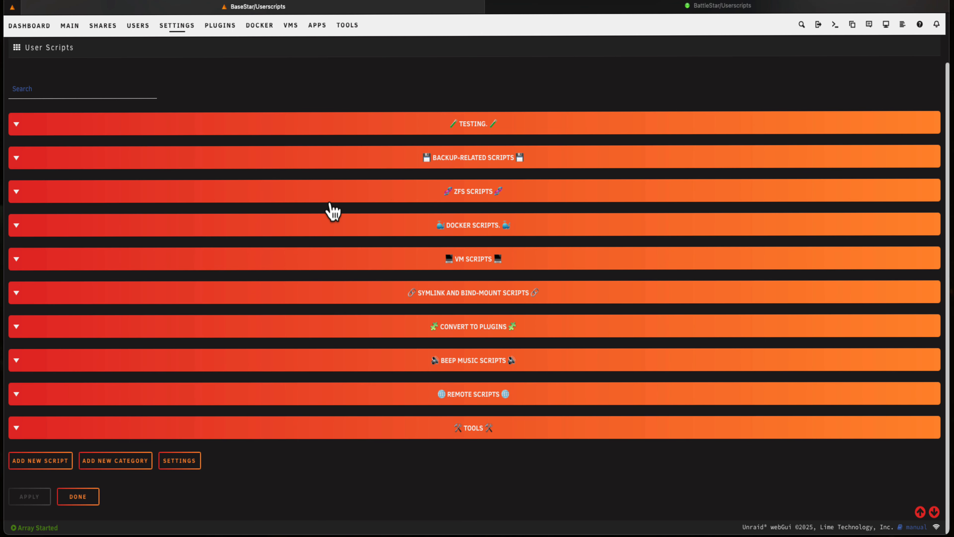
Open the rename dialog of the Backup-related Scripts category and confirm it with the existing name and its floppy disk emojis
click(17, 158)
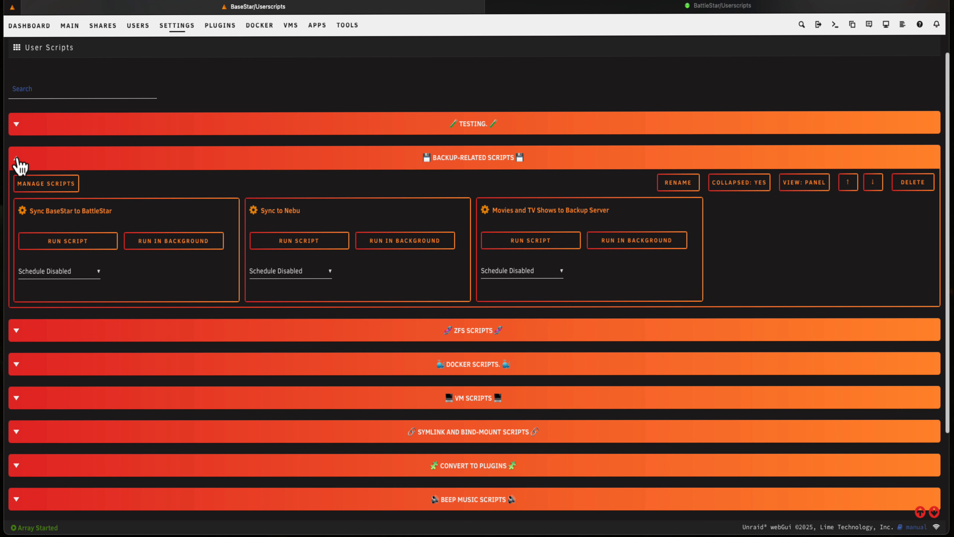
click(663, 184)
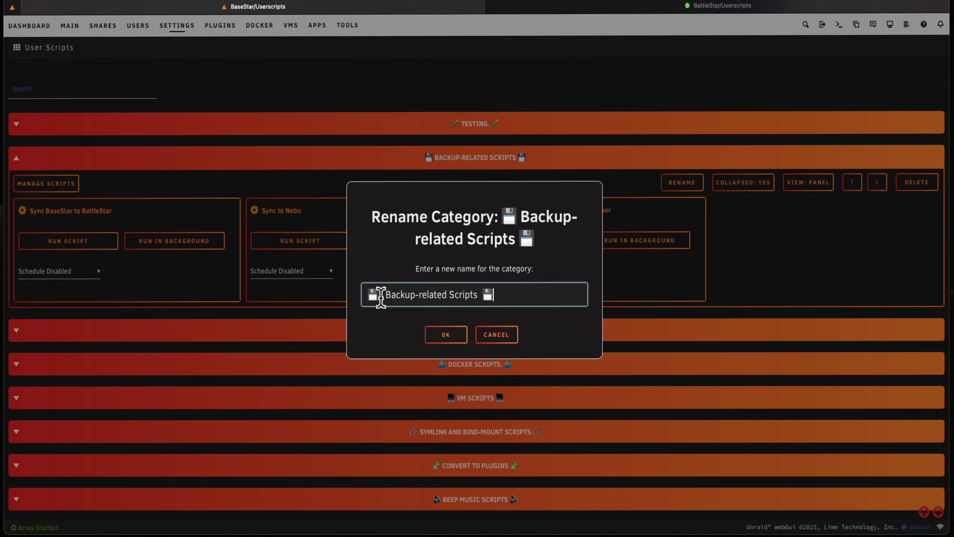
click(436, 339)
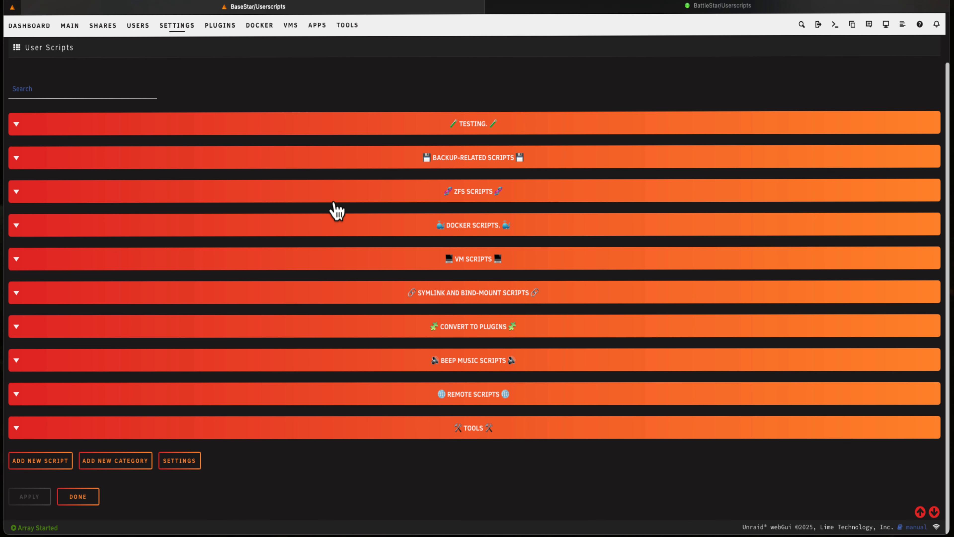
Review the option for collapsing new categories by default in the User Scripts Enhanced settings, and return to the User Scripts page
scroll(120, 330, up, 2)
scroll(122, 342, down, 2)
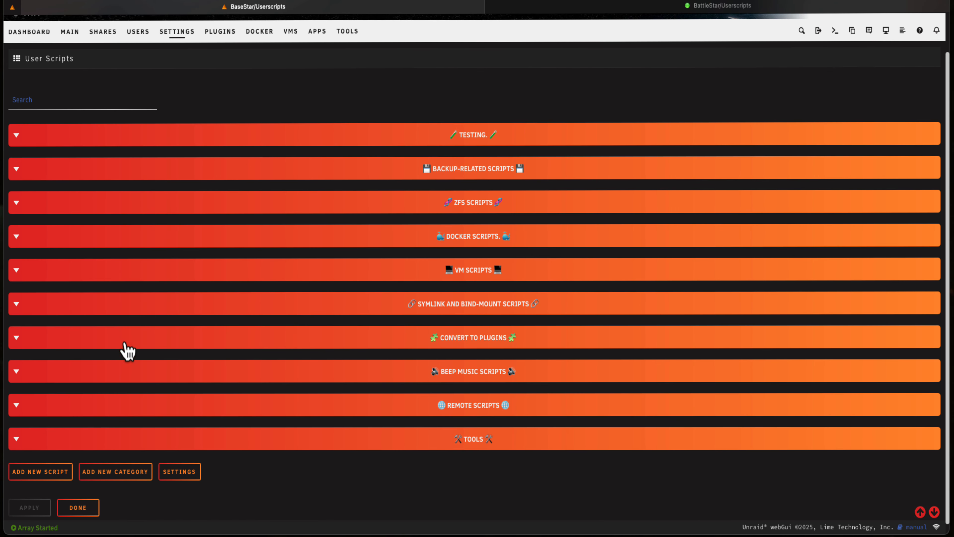
click(176, 478)
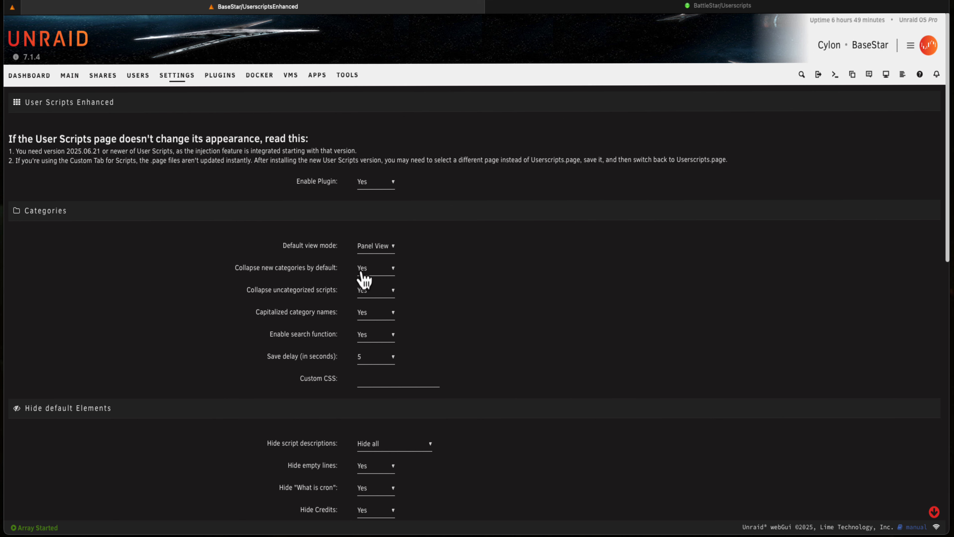
click(367, 278)
scroll(188, 281, down, 4)
click(37, 446)
click(87, 371)
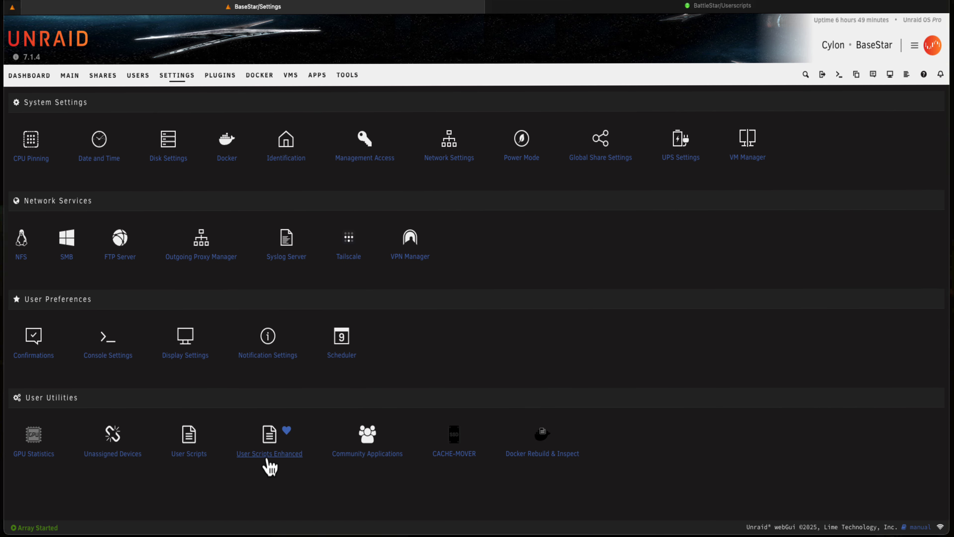
click(194, 453)
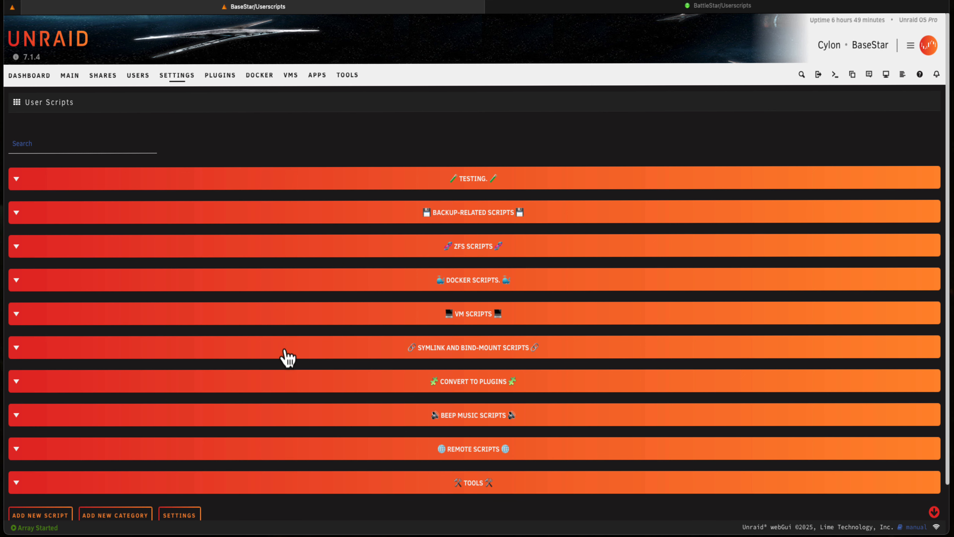
Set the ZFS Scripts category's Collapsed option to No and reopen the User Scripts page to check its state
click(17, 247)
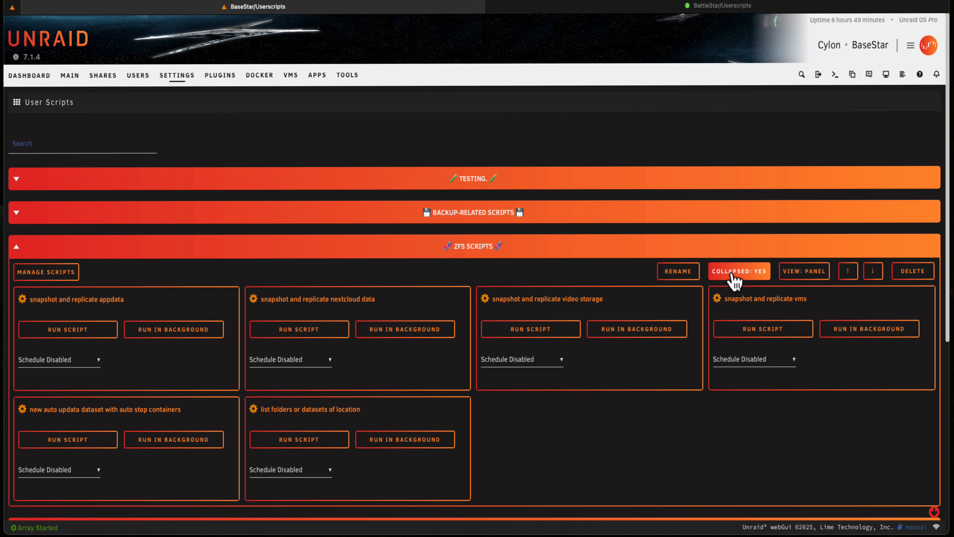
click(733, 277)
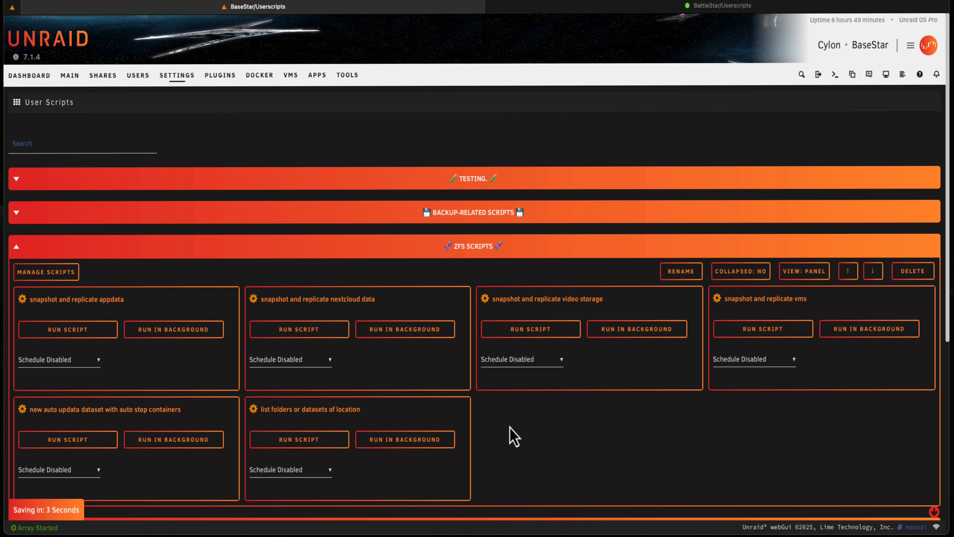
click(70, 81)
click(182, 83)
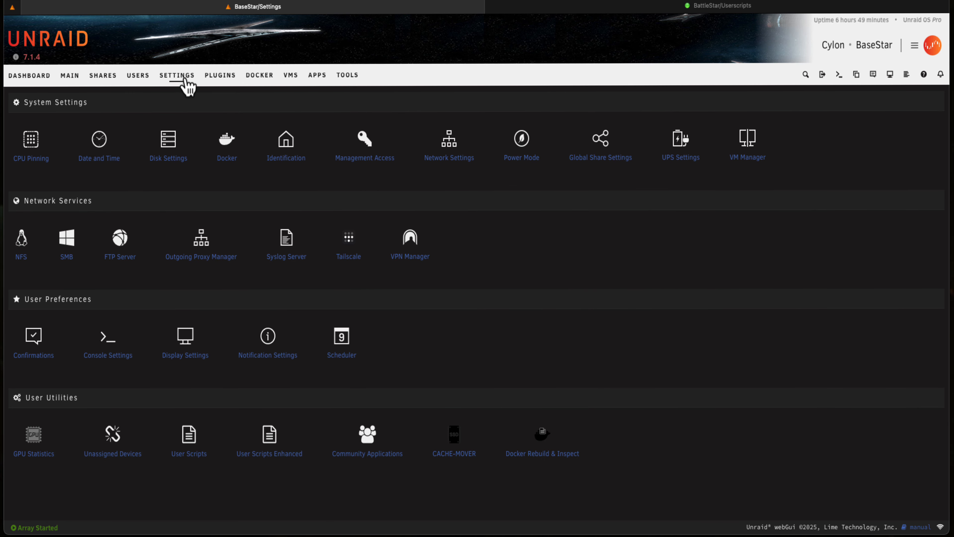
click(187, 454)
scroll(427, 416, down, 8)
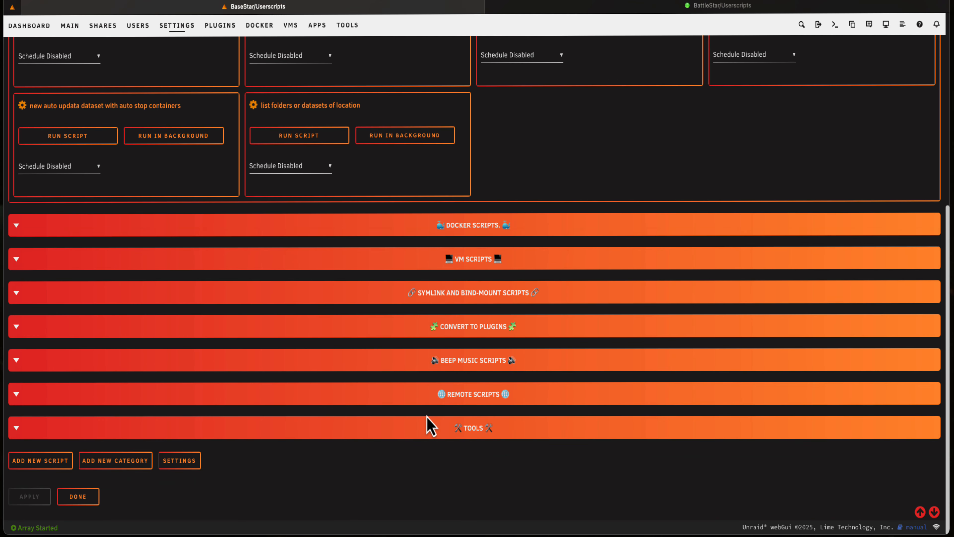
scroll(432, 428, up, 2)
scroll(447, 230, up, 5)
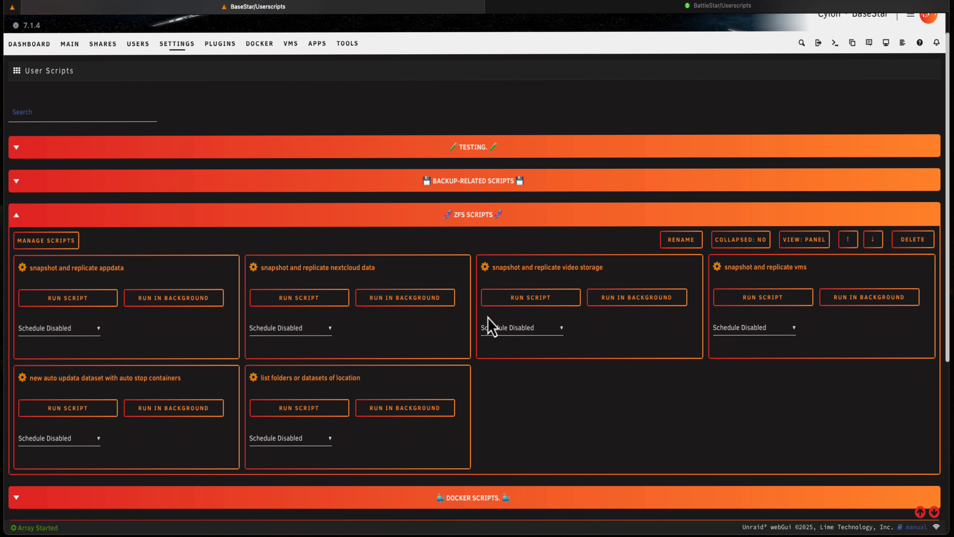
Switch the ZFS Scripts category to List view and reopen the User Scripts page to check the layout
click(807, 244)
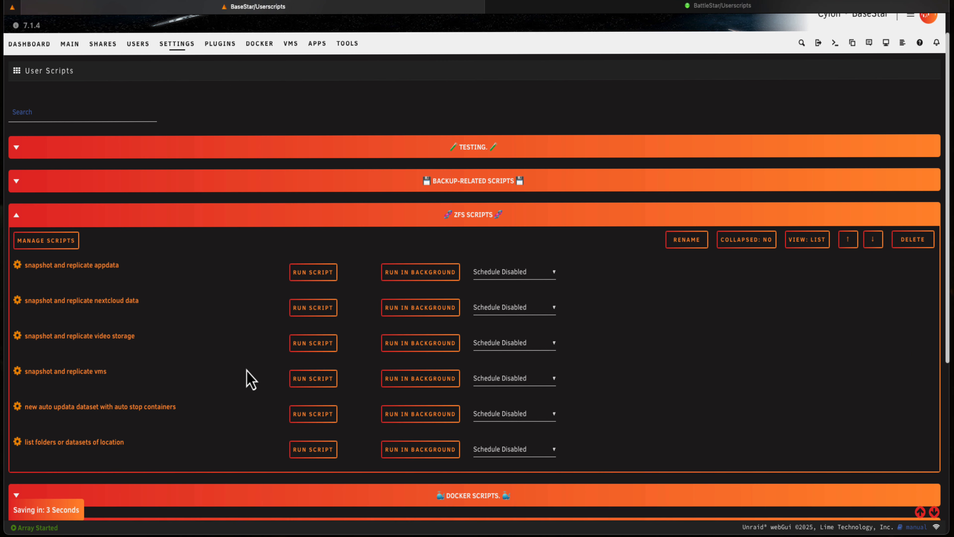
scroll(187, 189, down, 1)
scroll(186, 184, down, 7)
click(74, 498)
click(73, 79)
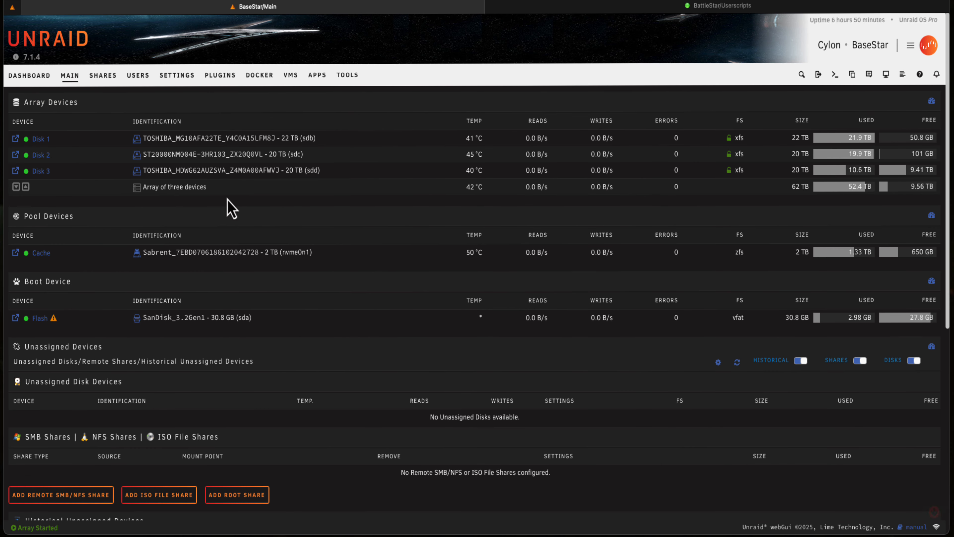
click(177, 76)
click(197, 462)
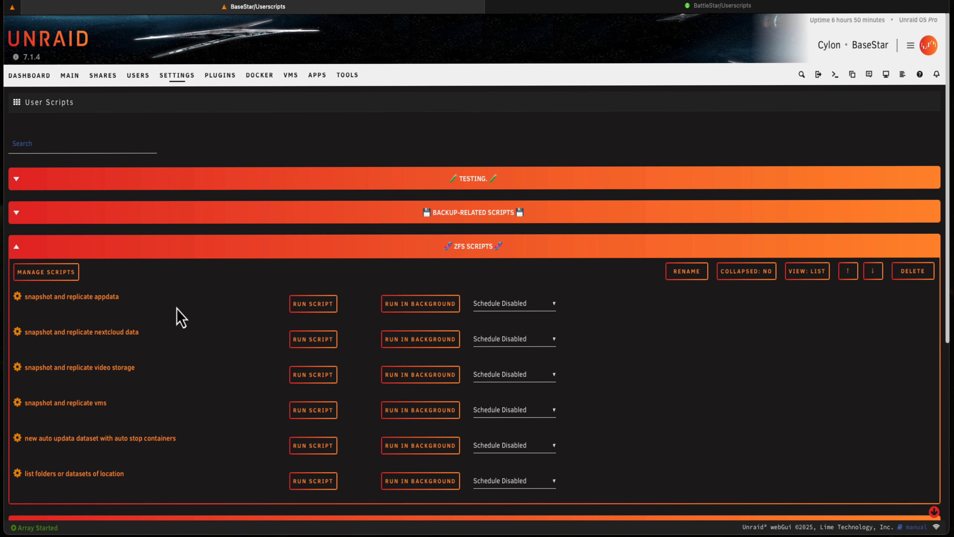
View the scripts in the Backup-related Scripts category, and collapse both it and the ZFS Scripts category
click(17, 213)
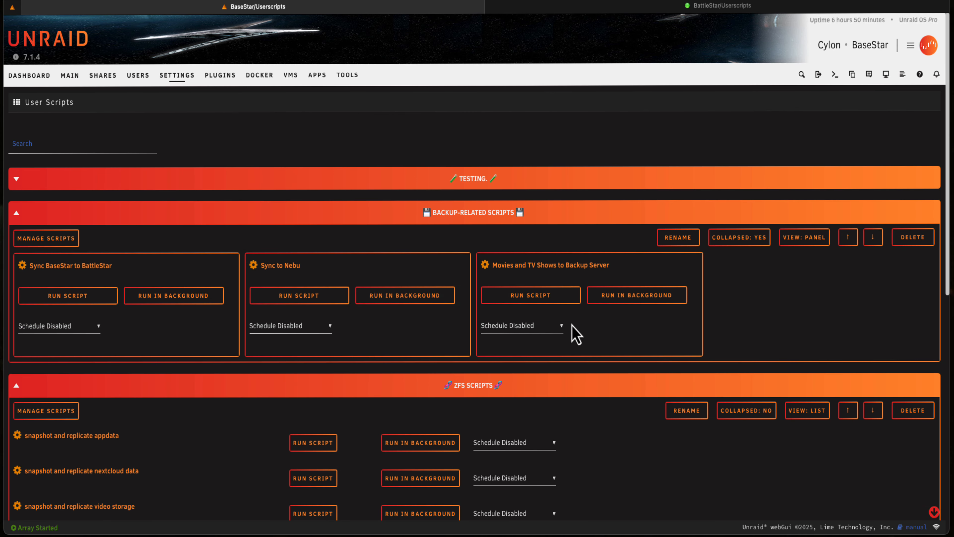
click(17, 213)
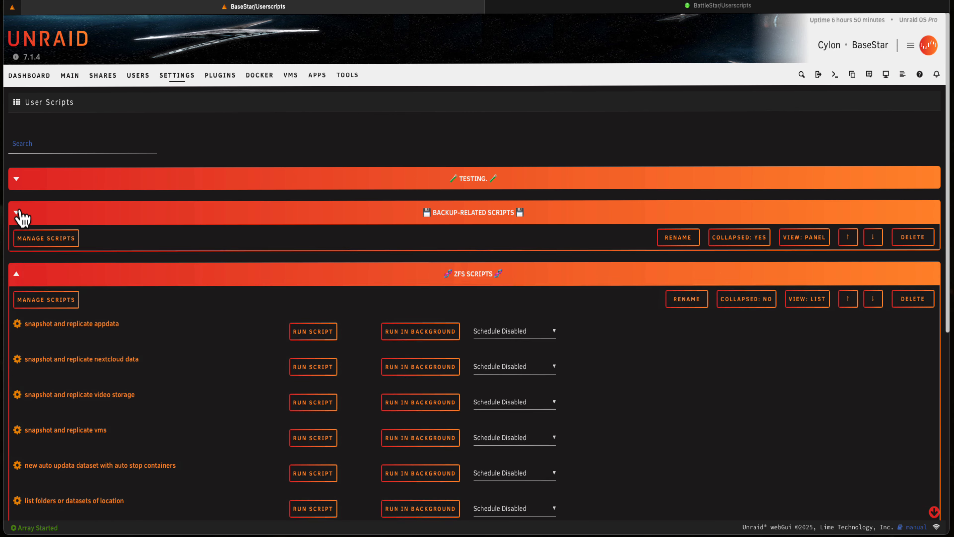
click(17, 245)
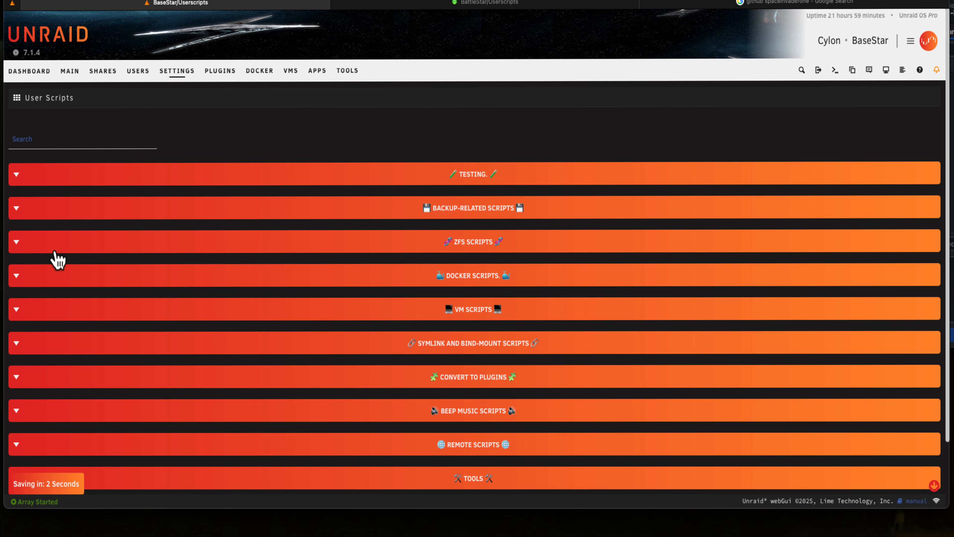
scroll(55, 254, down, 3)
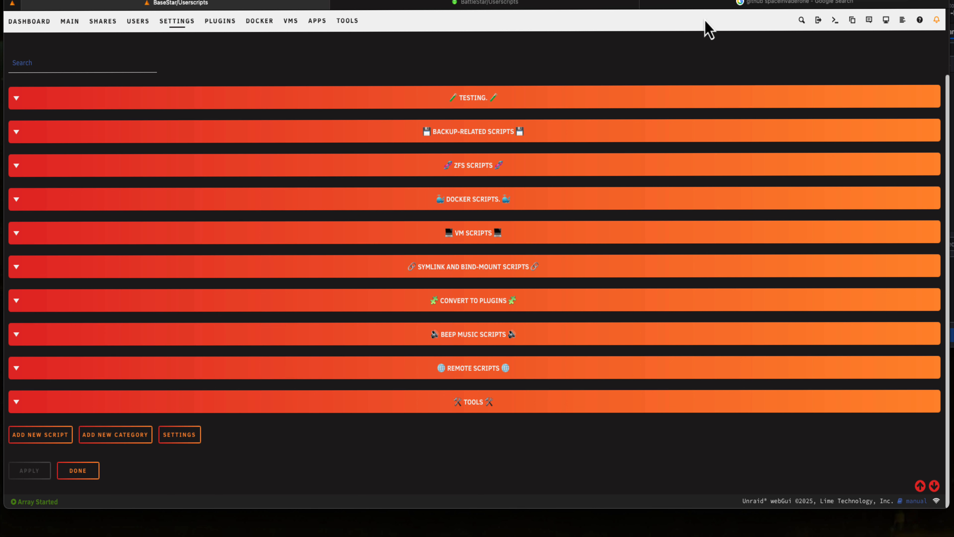
Switch to the browser's Google results and open SpaceinvaderOne's Unraid-Rsync-Backup-and-Sync-Tool repository on GitHub
click(705, 6)
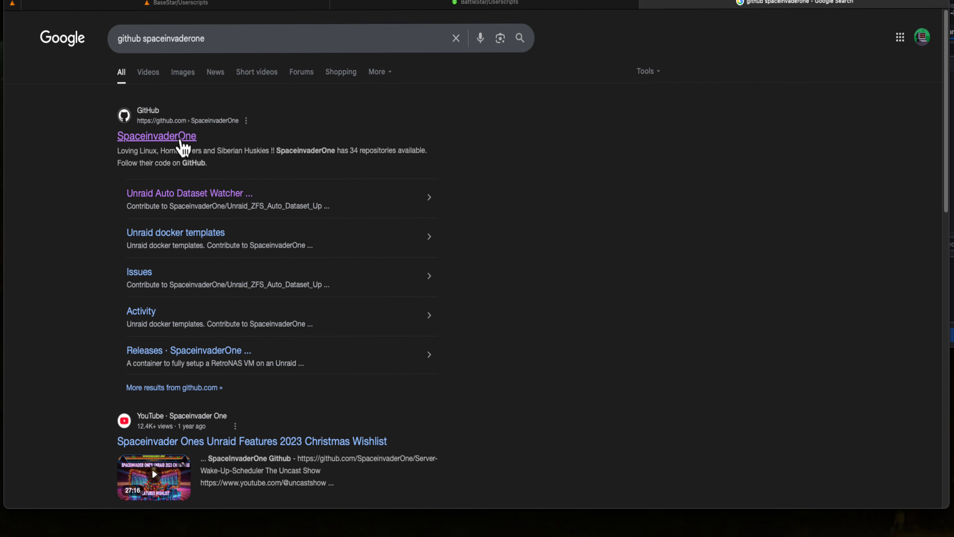
click(180, 140)
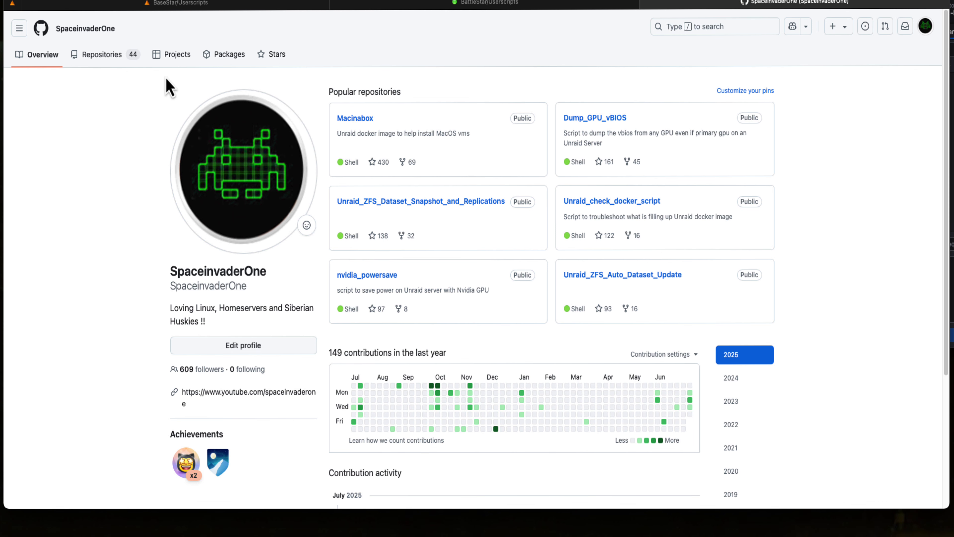
click(120, 57)
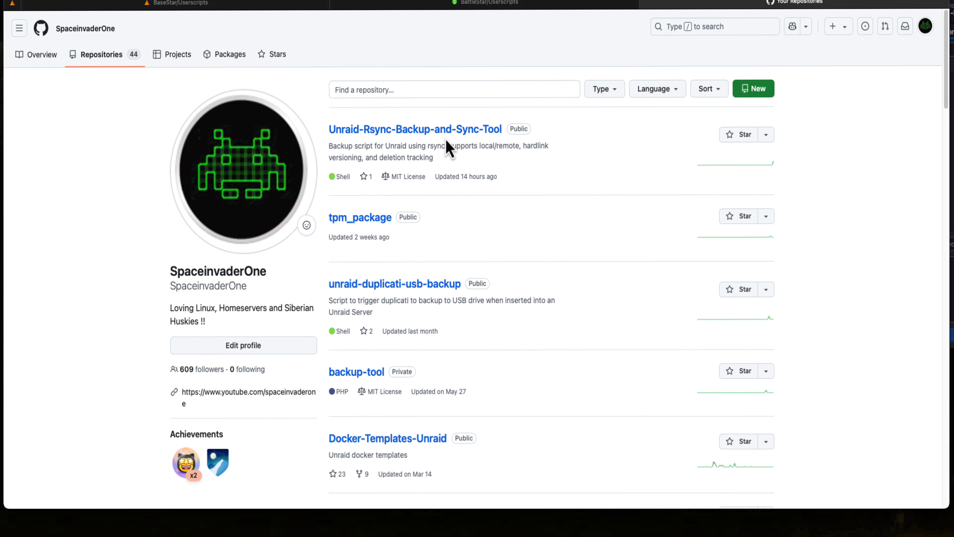
click(446, 129)
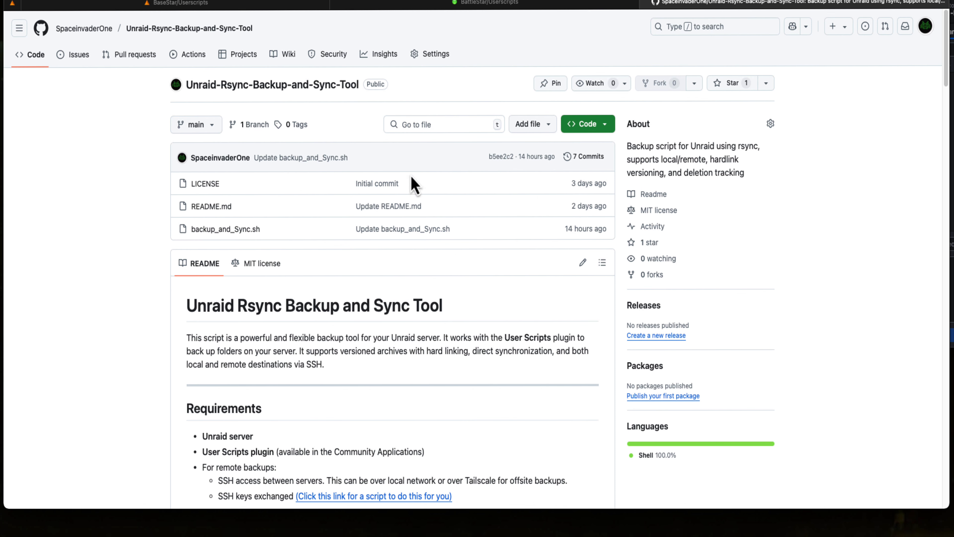
Skim the repository's README, and copy the raw contents of the backup_and_Sync.sh file
scroll(354, 259, down, 3)
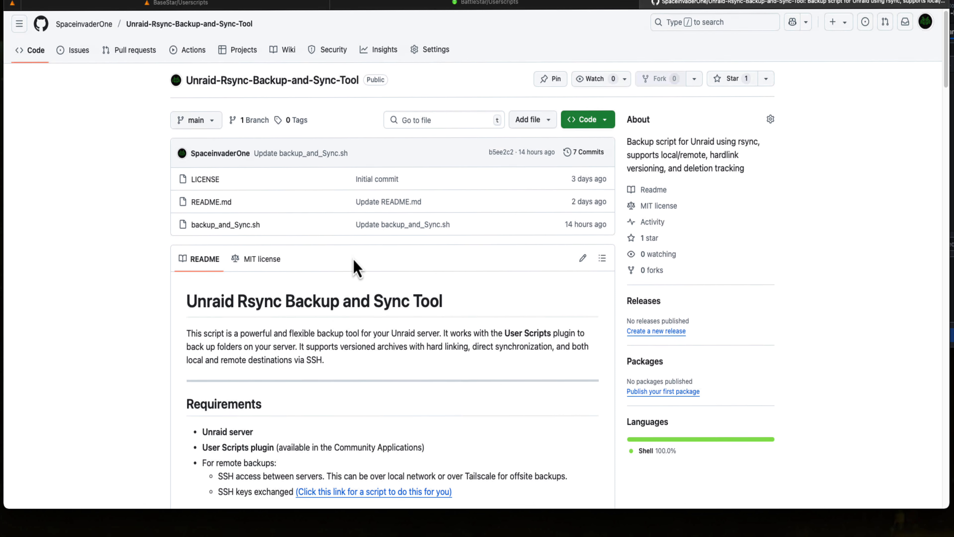
scroll(353, 258, down, 12)
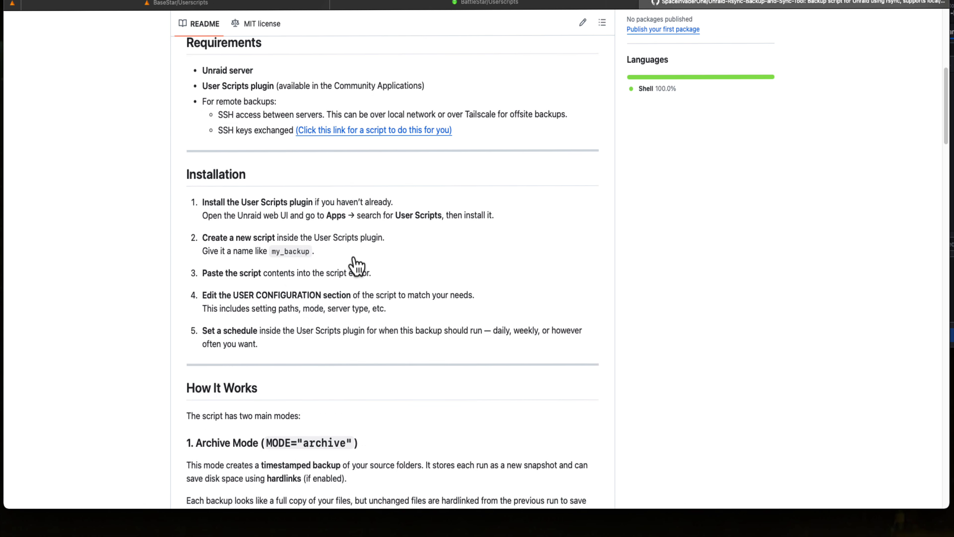
scroll(354, 259, down, 10)
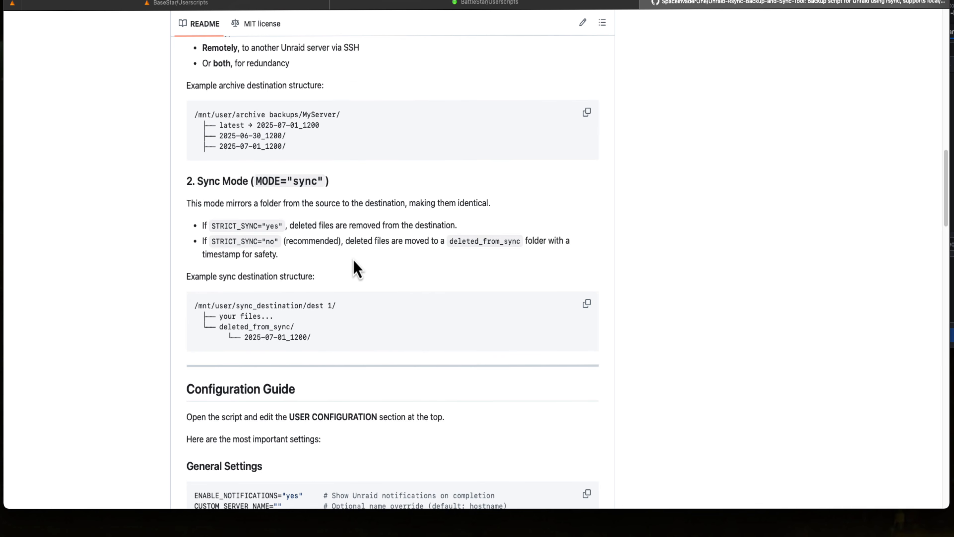
scroll(354, 260, up, 20)
scroll(351, 277, up, 5)
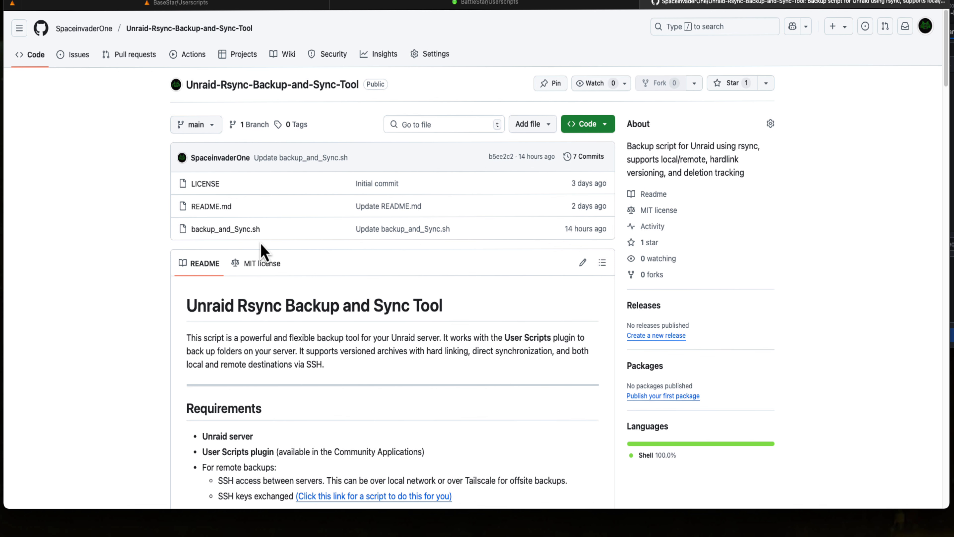
click(239, 230)
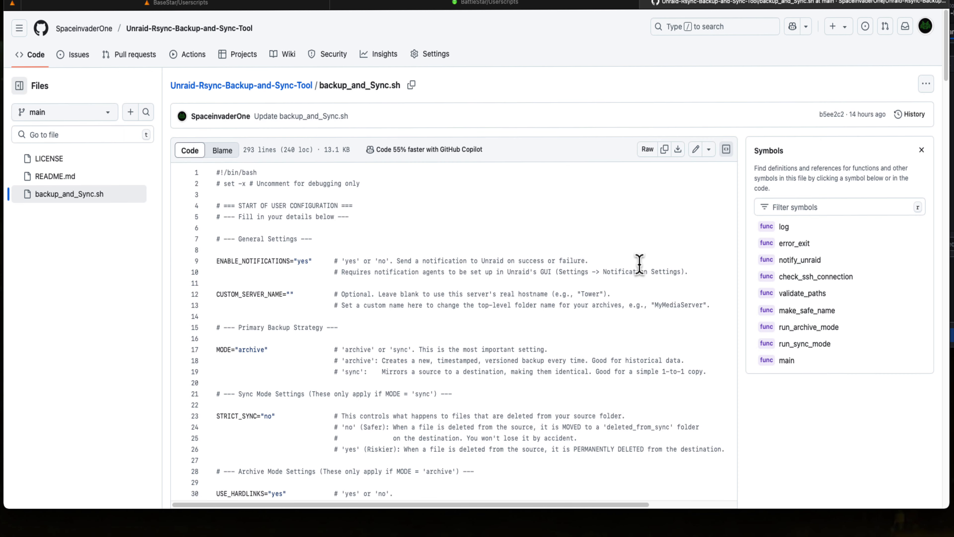
click(666, 151)
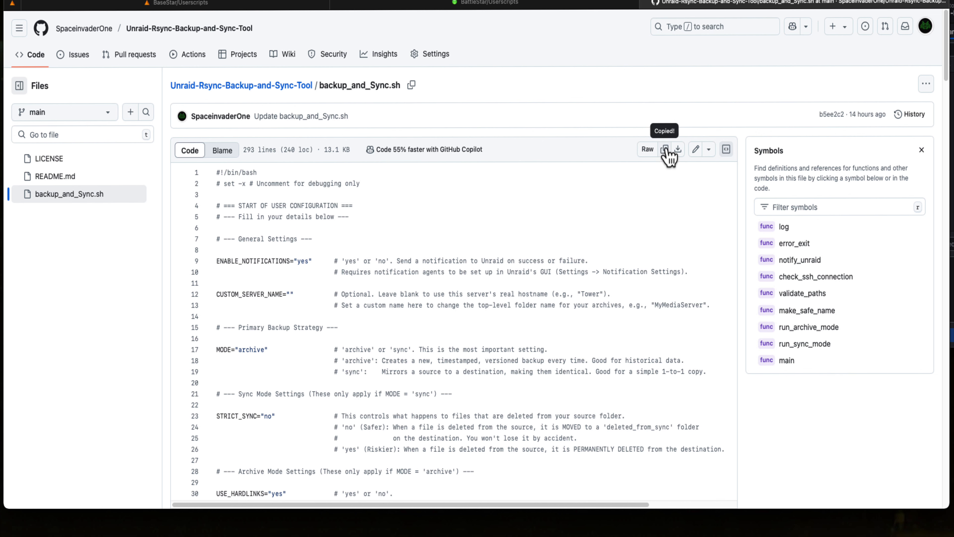
Return to BaseStar's User Scripts page and add a new script named "Rsync script"
click(241, 4)
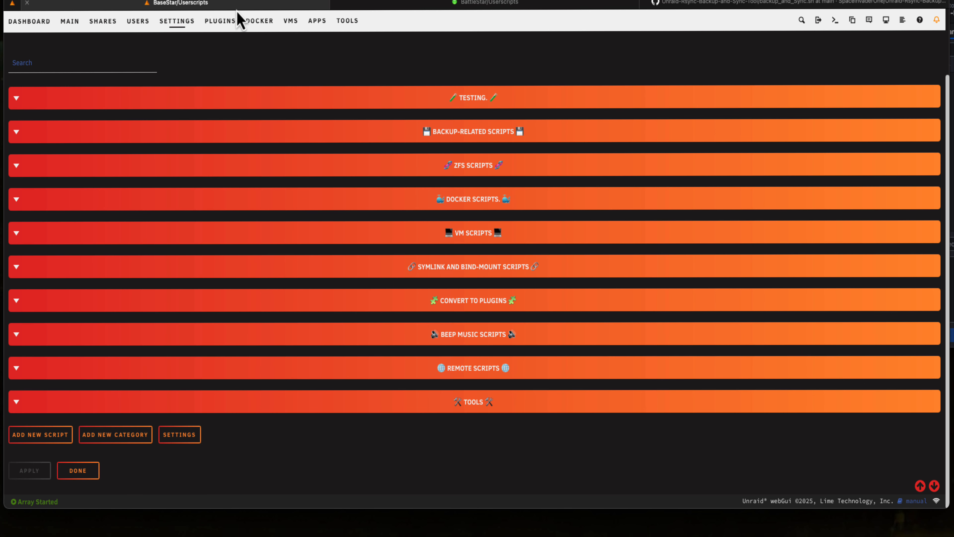
click(41, 436)
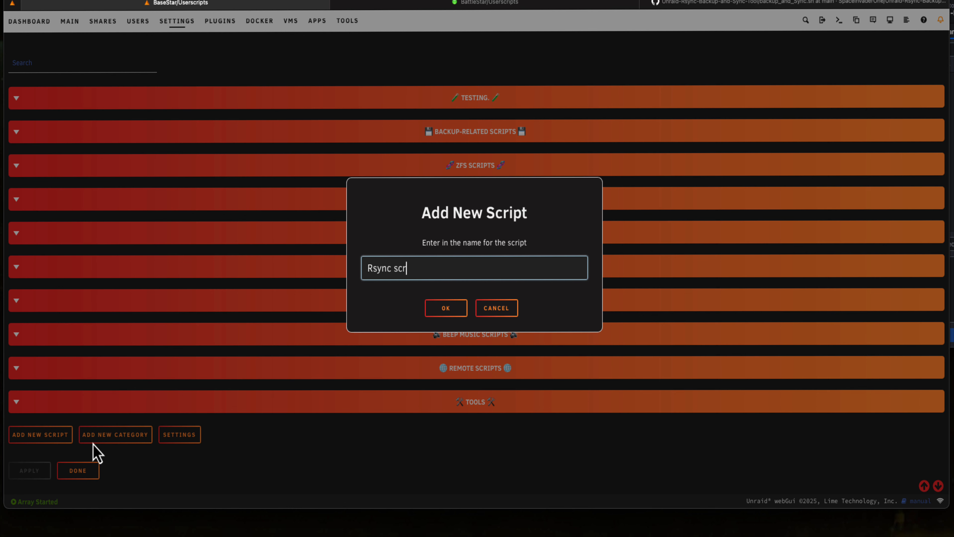
click(458, 312)
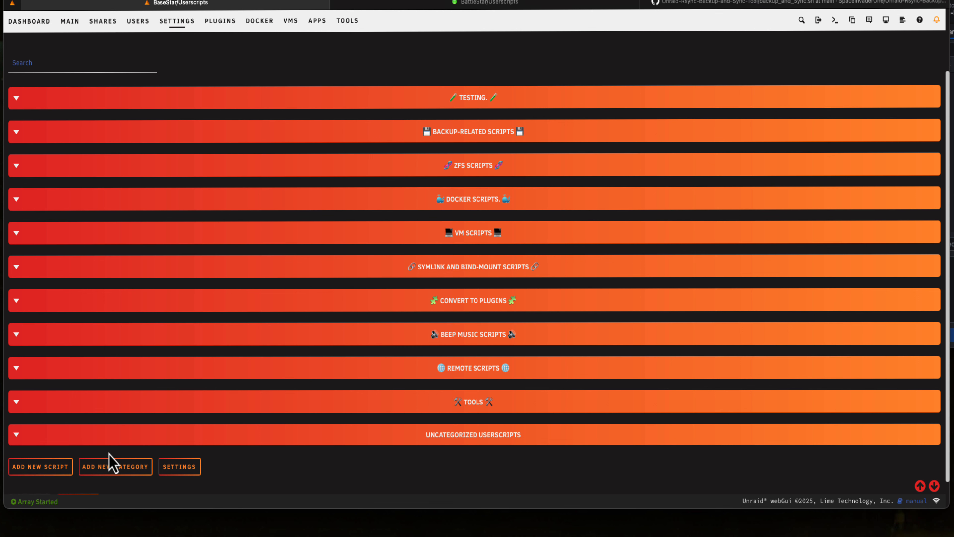
Expand the Uncategorized Userscripts category and open the Rsync script's code for editing
click(17, 436)
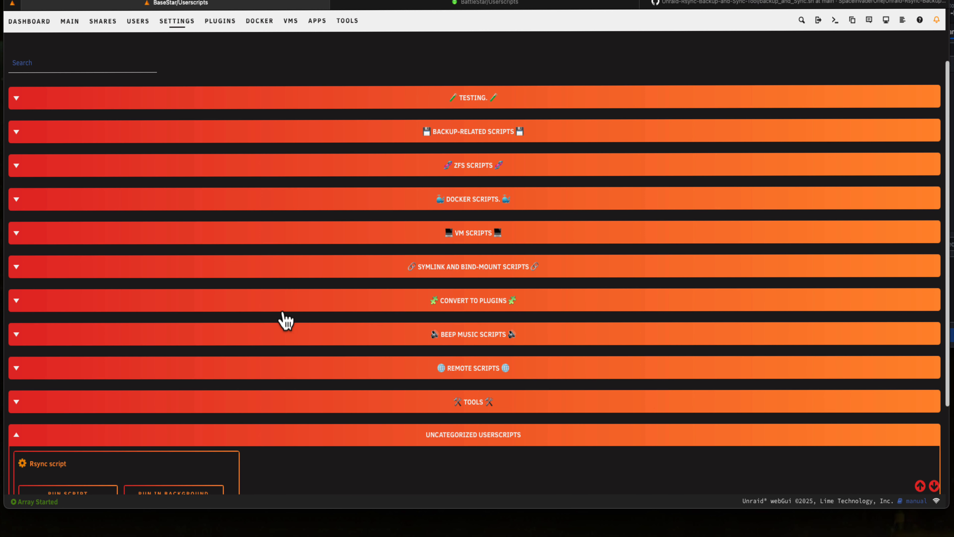
scroll(285, 319, down, 2)
scroll(284, 316, down, 3)
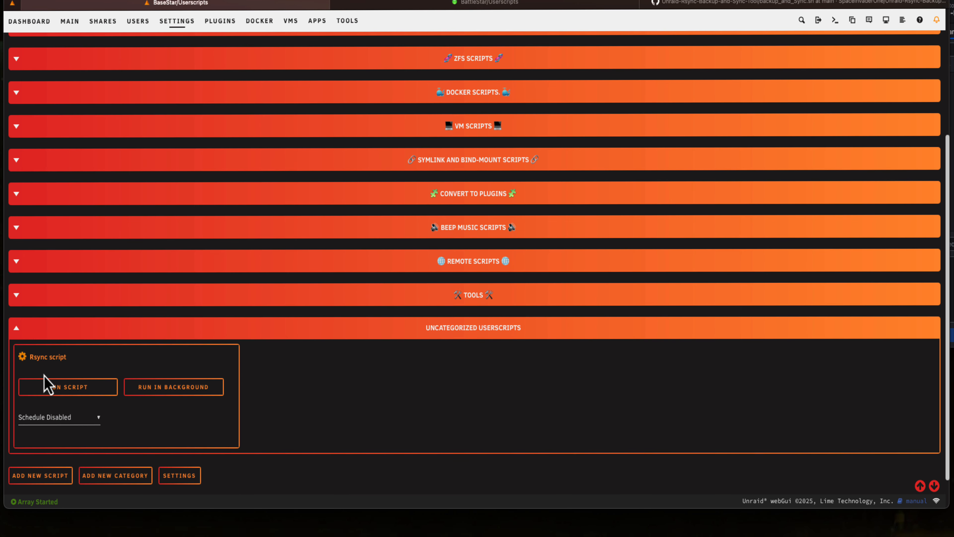
click(23, 356)
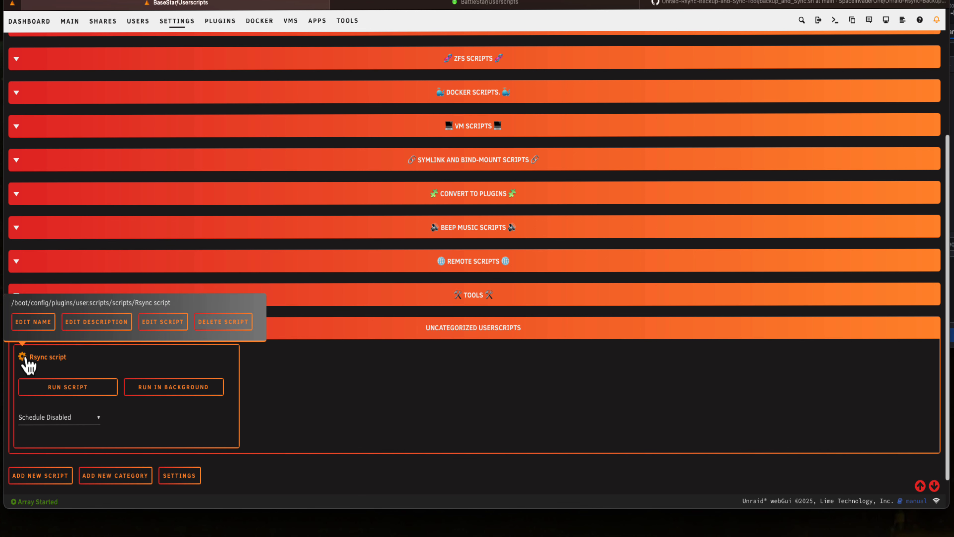
click(169, 322)
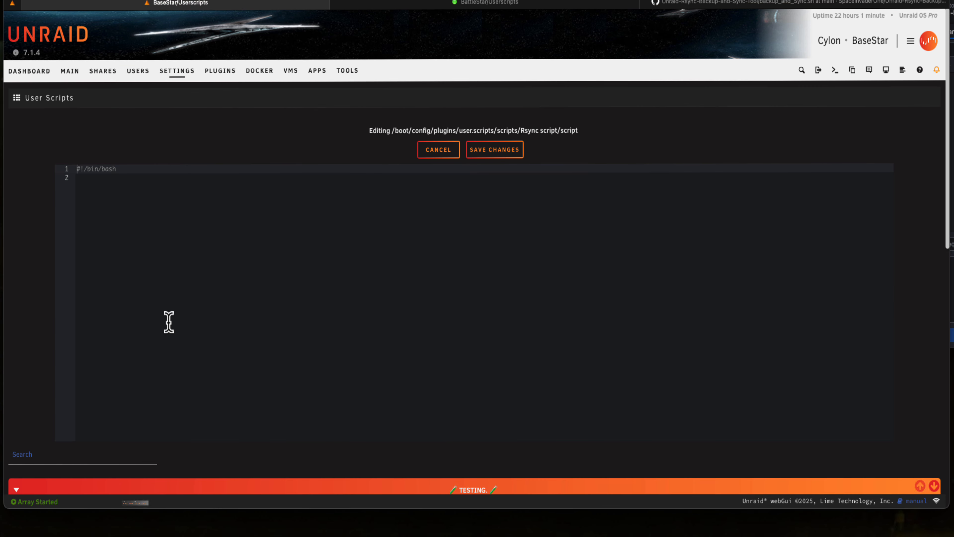
Replace the Rsync script's default code with the copied backup script, save the changes and reopen it for editing
click(149, 175)
drag(150, 174, 63, 167)
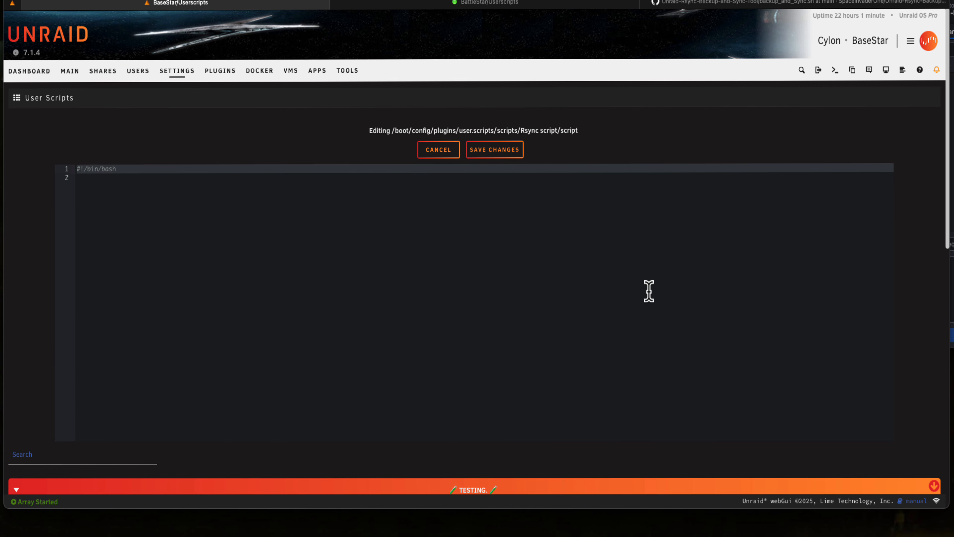
key(BackSpace)
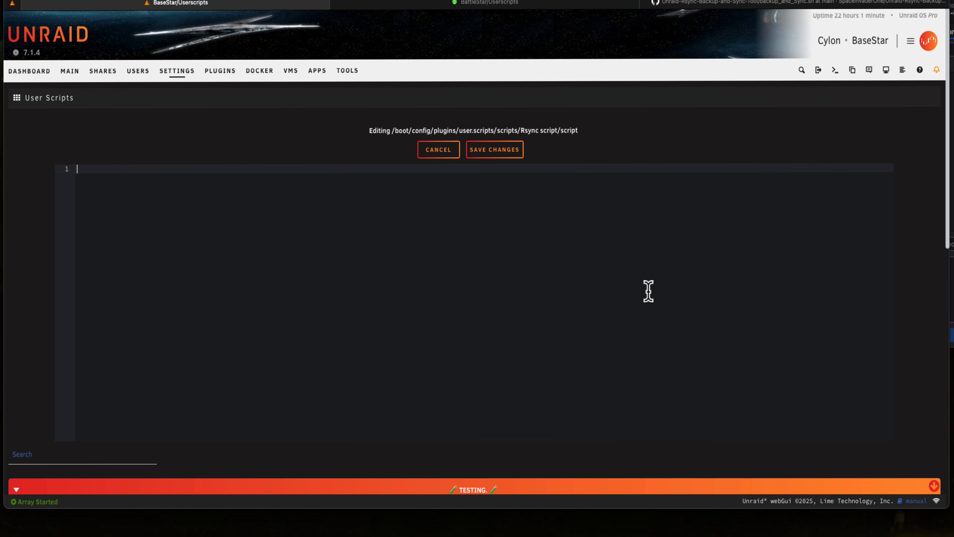
key(super+v)
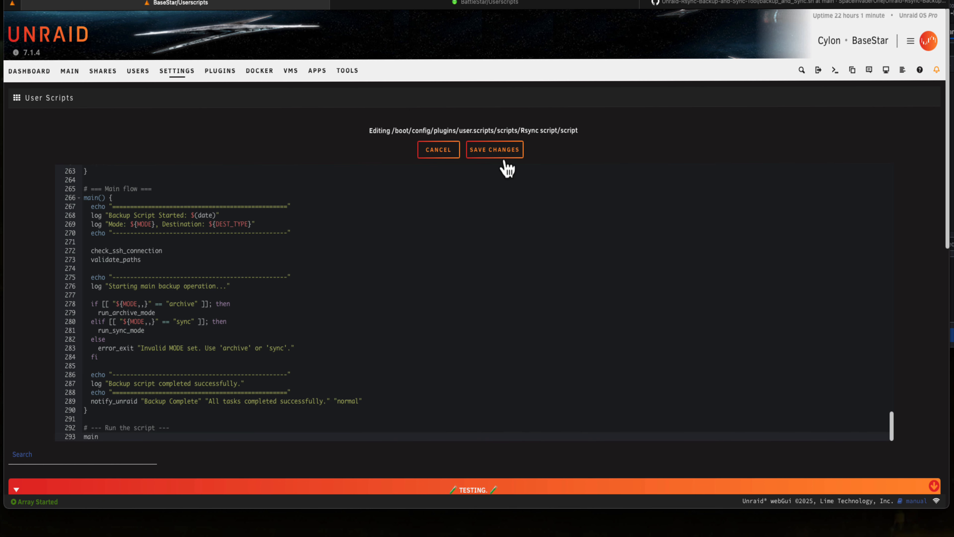
click(496, 149)
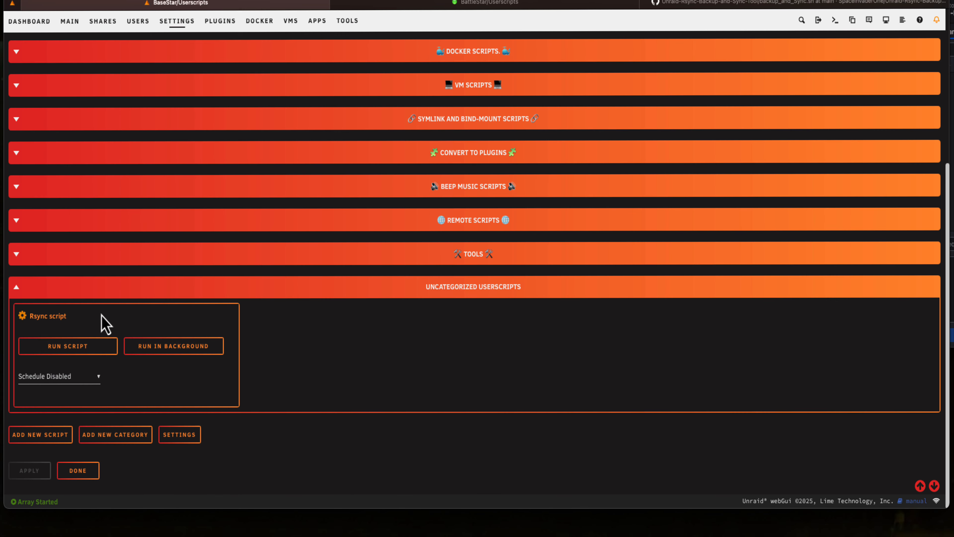
click(22, 316)
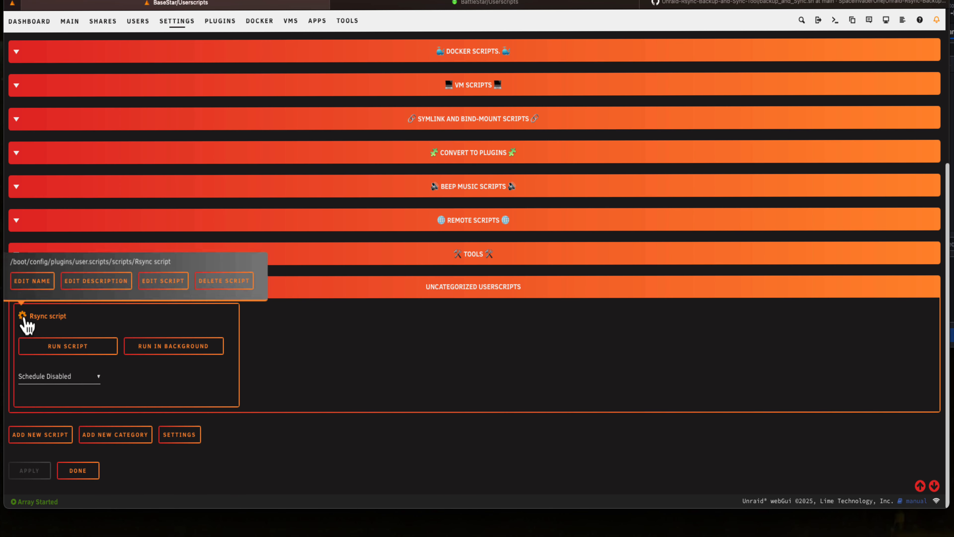
click(163, 284)
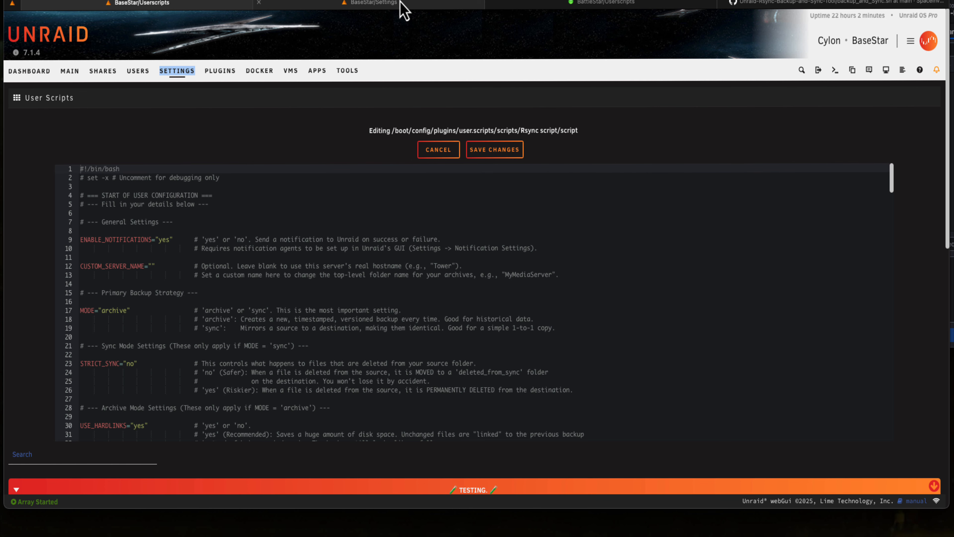
Review the Notification Settings and SMTP Settings in a separate Unraid settings page, and return to the script editor
click(400, 2)
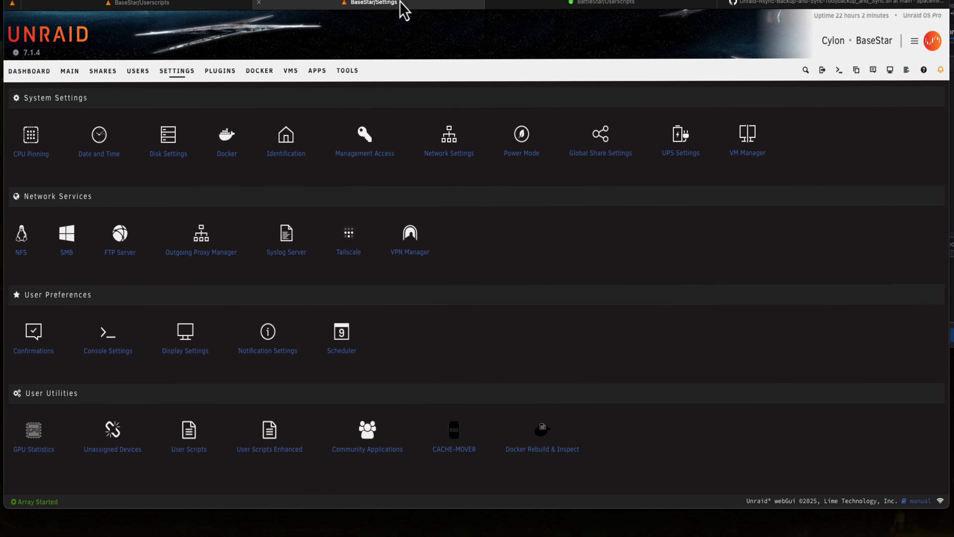
click(256, 356)
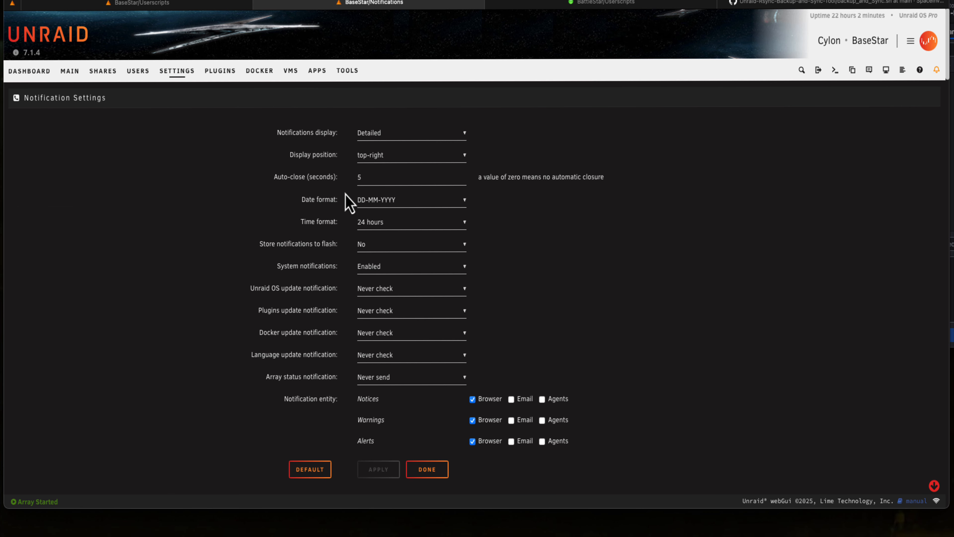
scroll(345, 178, down, 5)
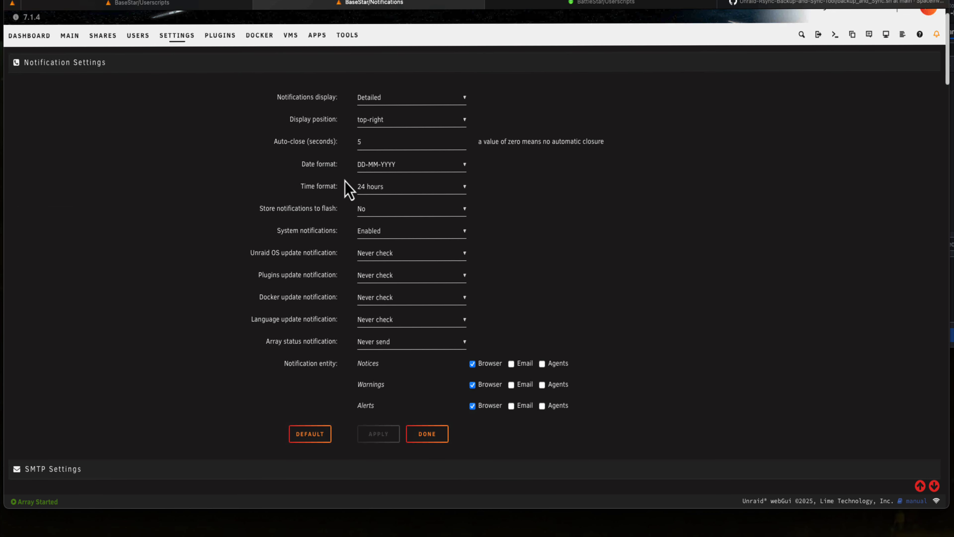
scroll(345, 181, down, 1)
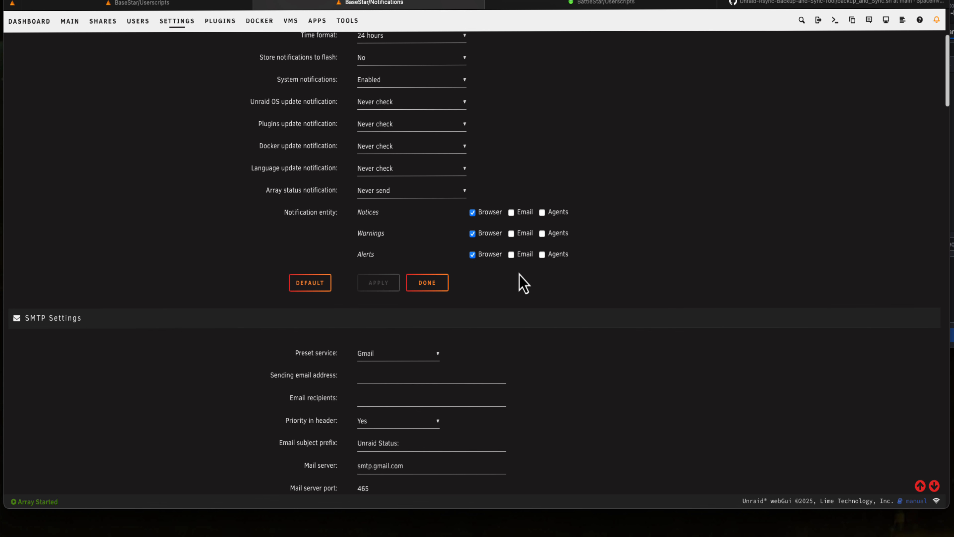
scroll(551, 212, up, 5)
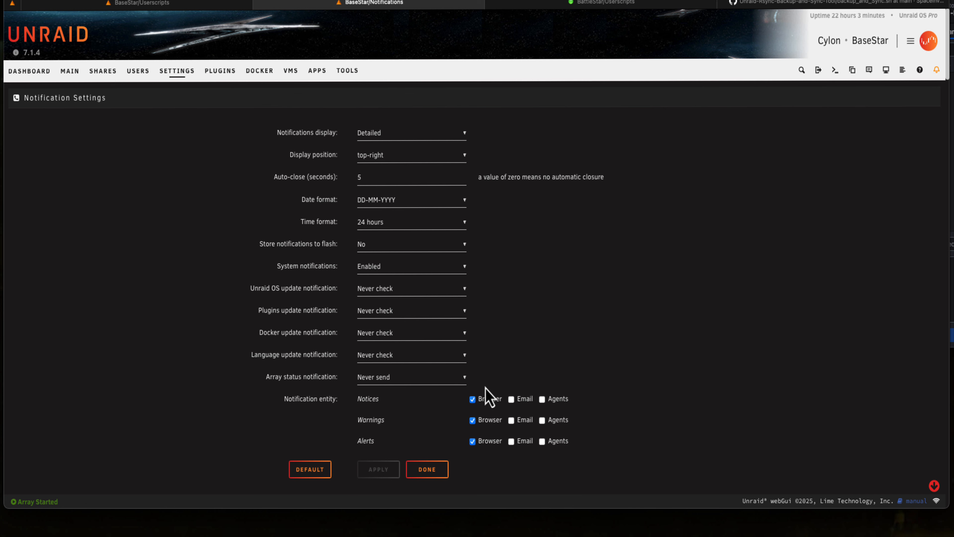
key(super+w)
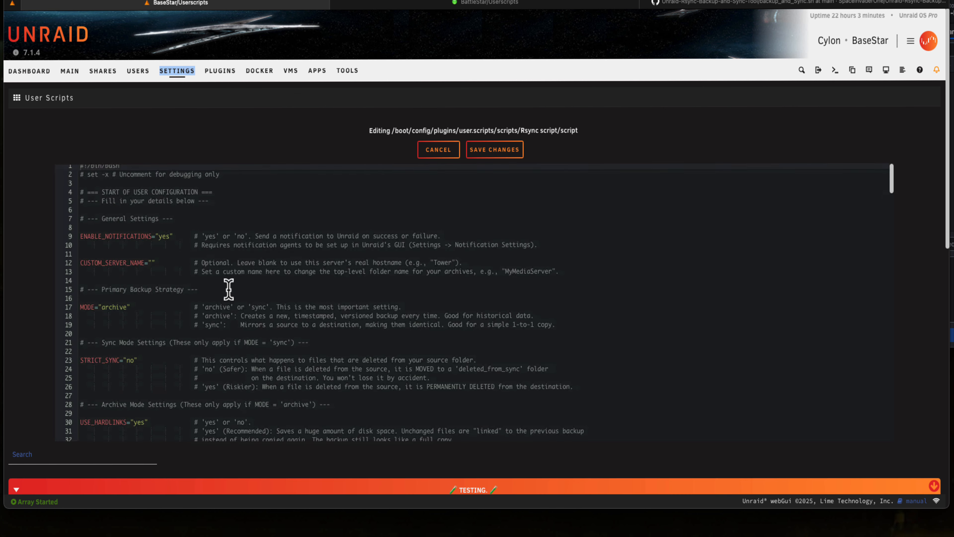
Set the MODE variable in the script's Primary Backup Strategy section to "sync"
scroll(229, 290, down, 3)
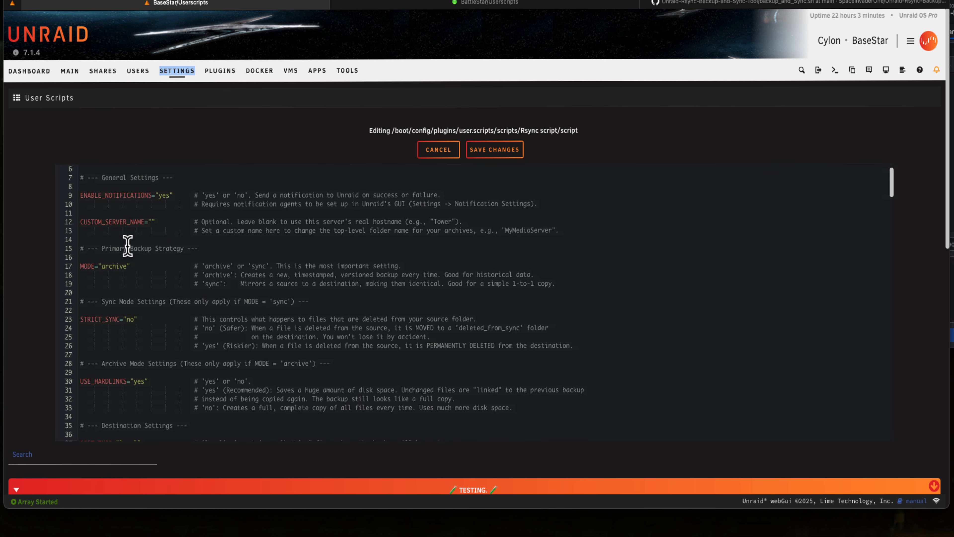
scroll(128, 246, up, 1)
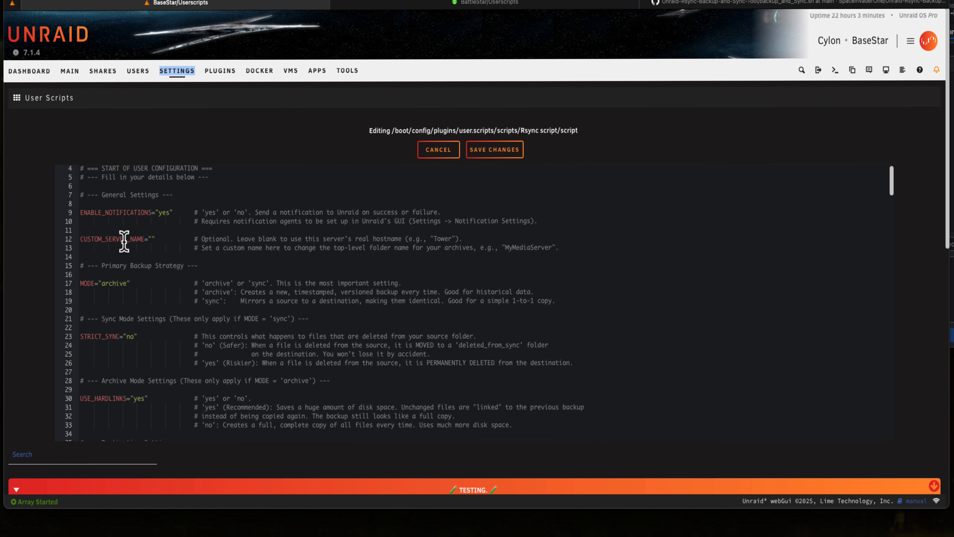
scroll(167, 241, down, 1)
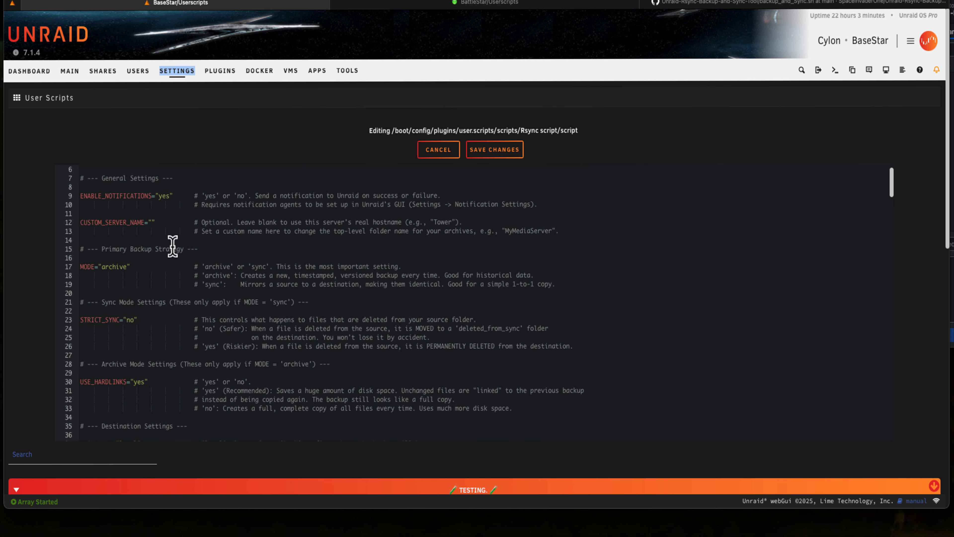
scroll(173, 246, down, 3)
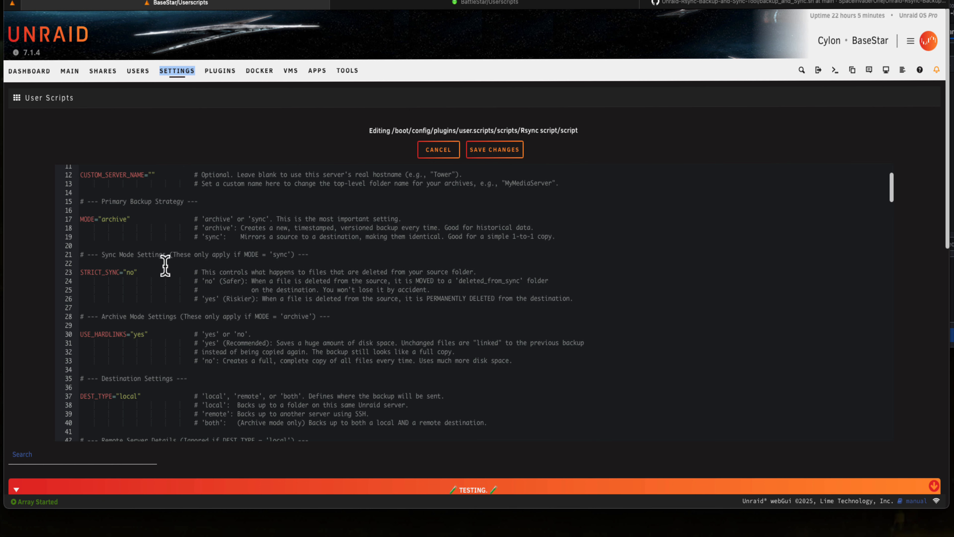
click(113, 219)
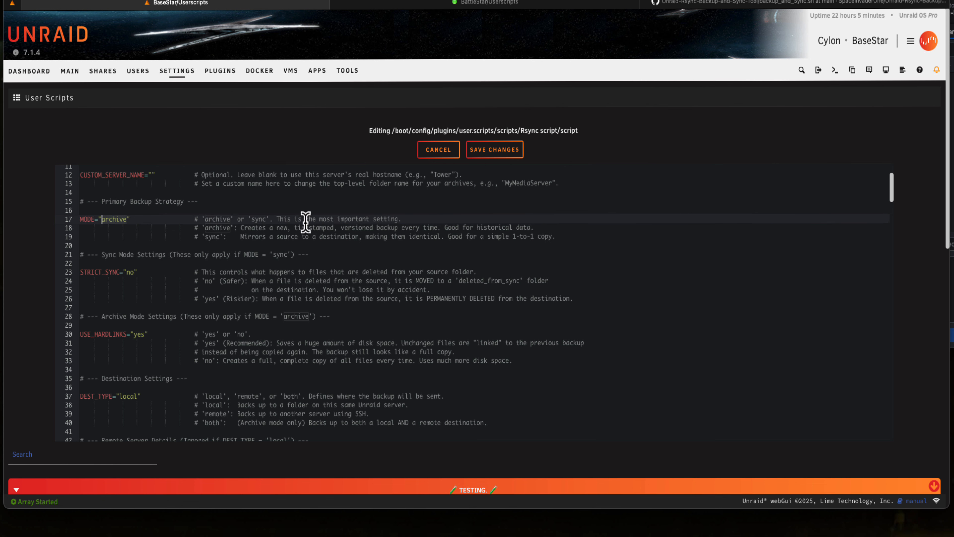
key(Delete)
key(Delete)
key(Delete)
key(Delete)
key(Delete)
key(Delete)
key(Delete)
text(sync)
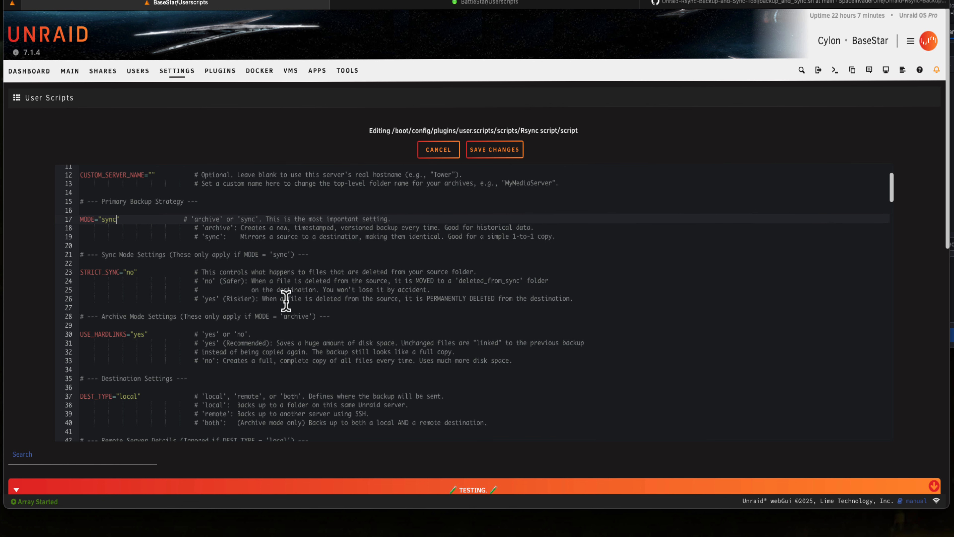
Examine the script's sync, archive, destination, remote server, path and advanced settings, through the bandwidth limit examples
scroll(310, 280, down, 3)
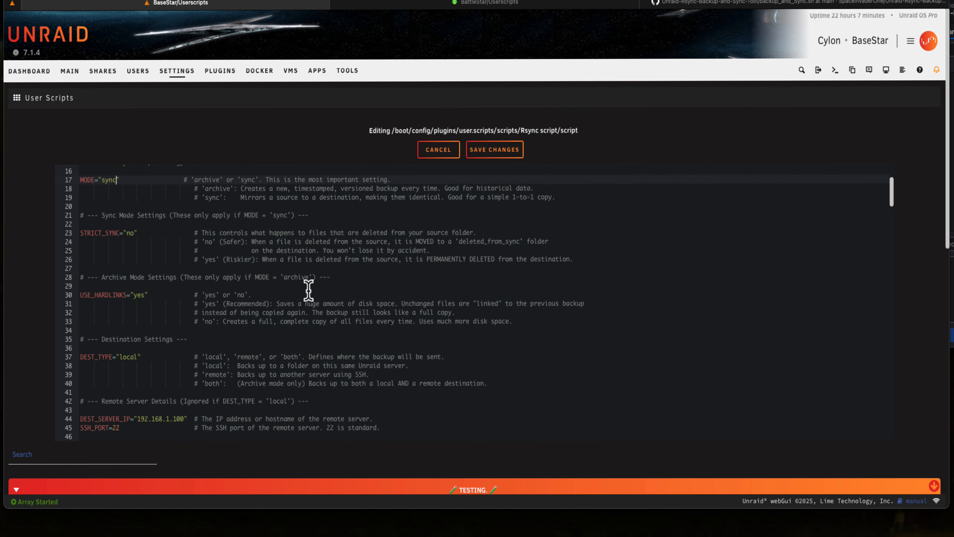
scroll(309, 296, down, 1)
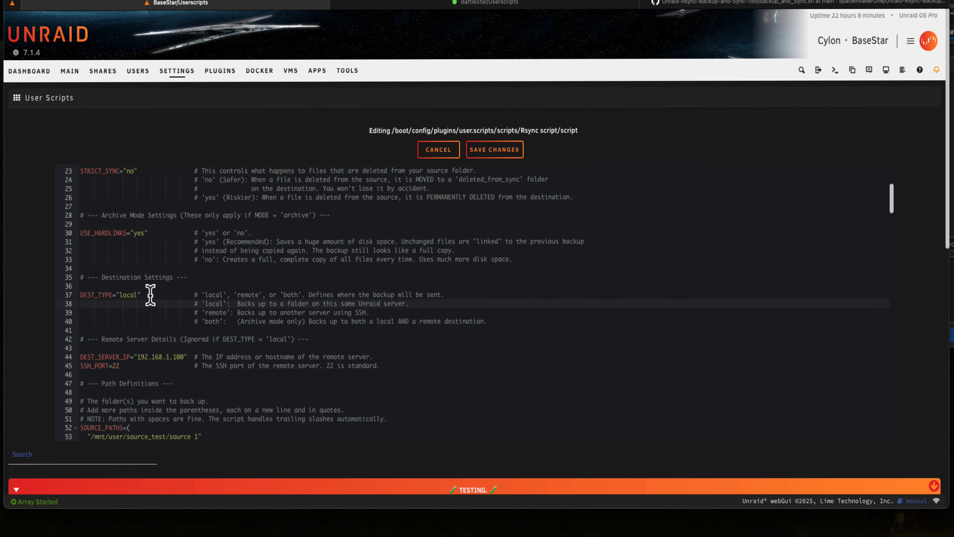
scroll(151, 297, down, 4)
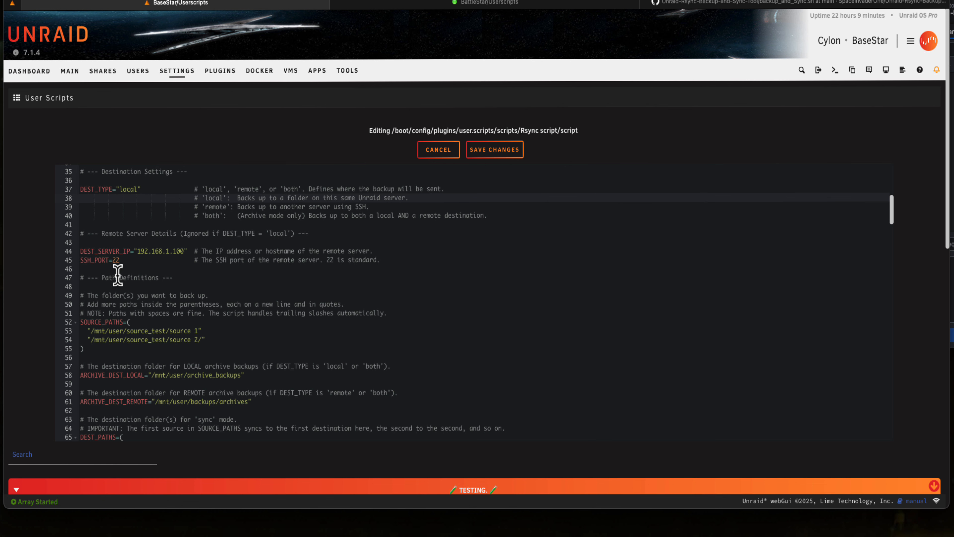
click(129, 259)
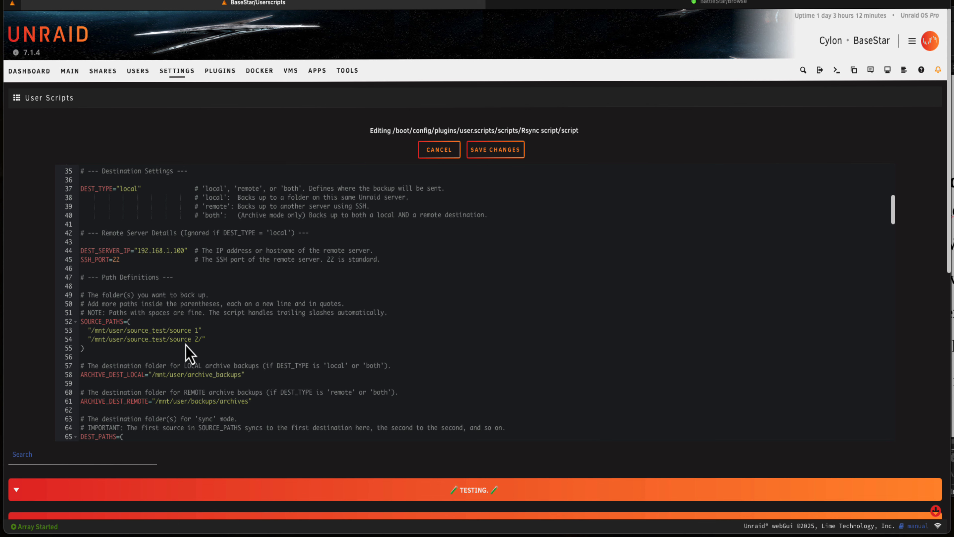
scroll(230, 346, down, 2)
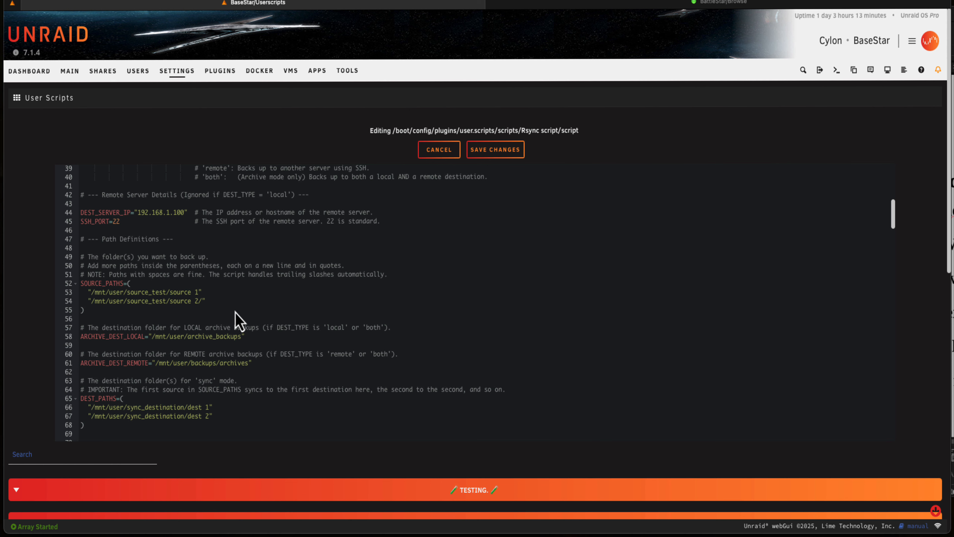
scroll(237, 321, down, 1)
scroll(237, 321, down, 1)
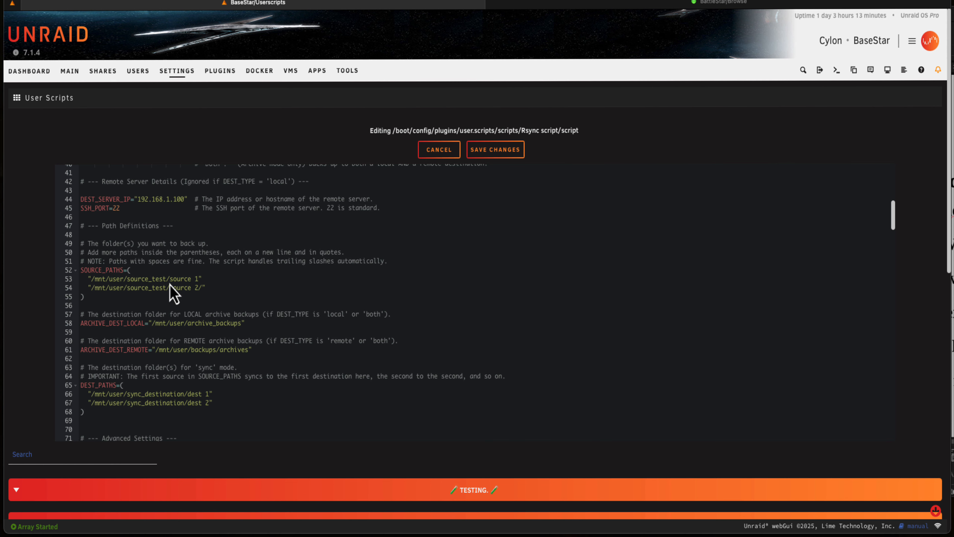
click(211, 283)
click(81, 411)
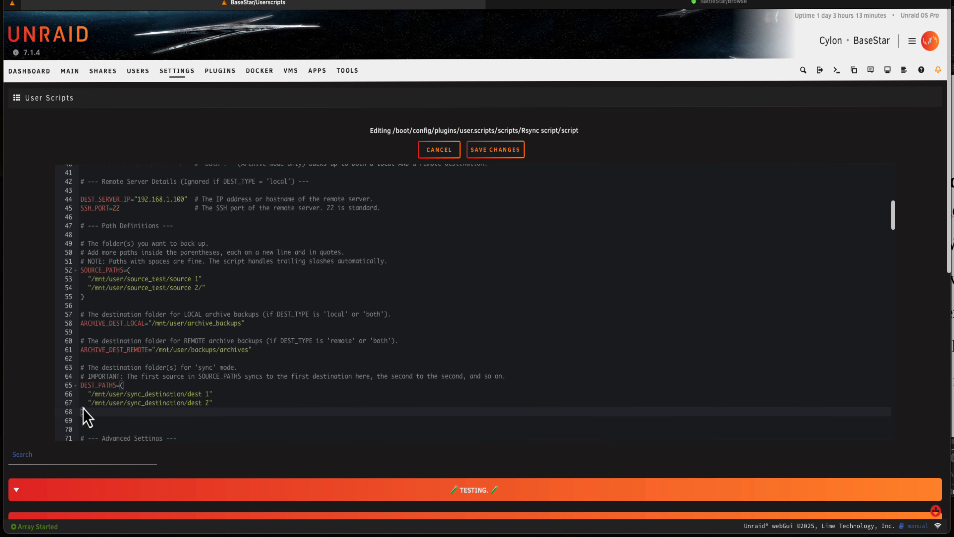
drag(87, 397, 214, 397)
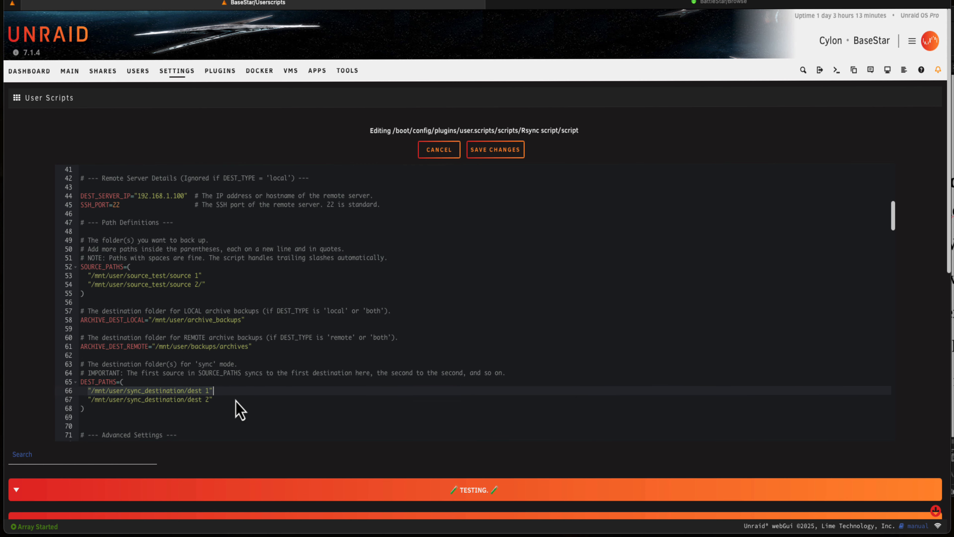
scroll(236, 400, down, 3)
scroll(235, 401, down, 3)
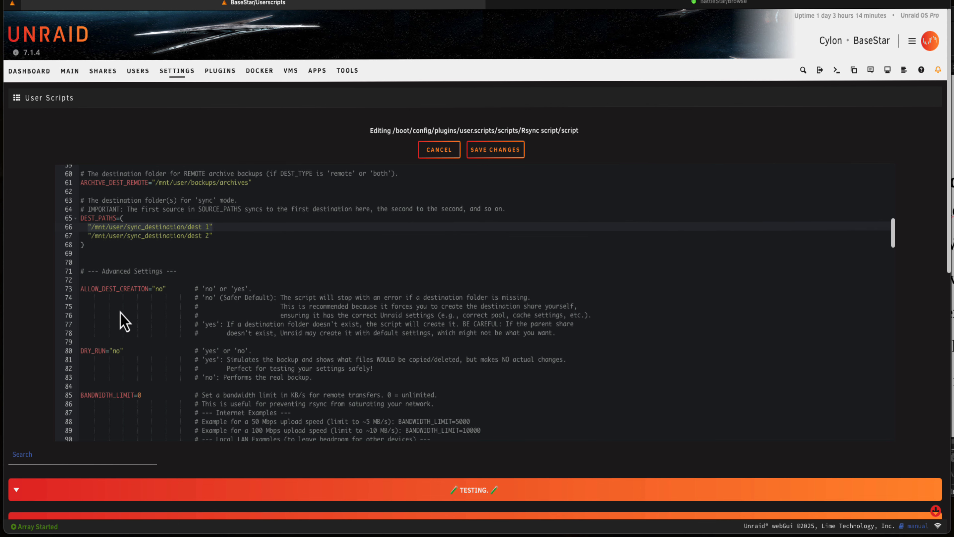
scroll(193, 341, down, 3)
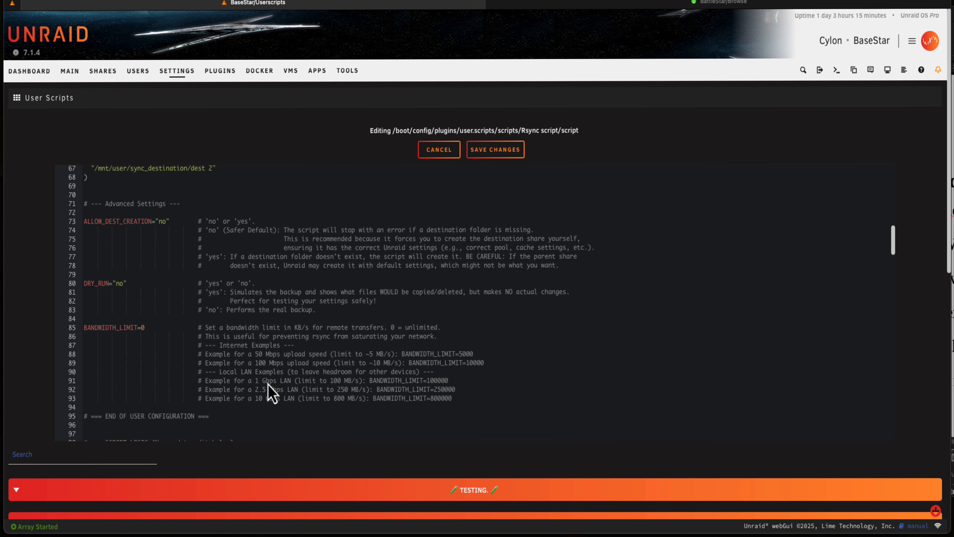
Set DEST_SERVER_IP in the script's Remote Server Details section to "10.10.20.194"
scroll(268, 384, up, 15)
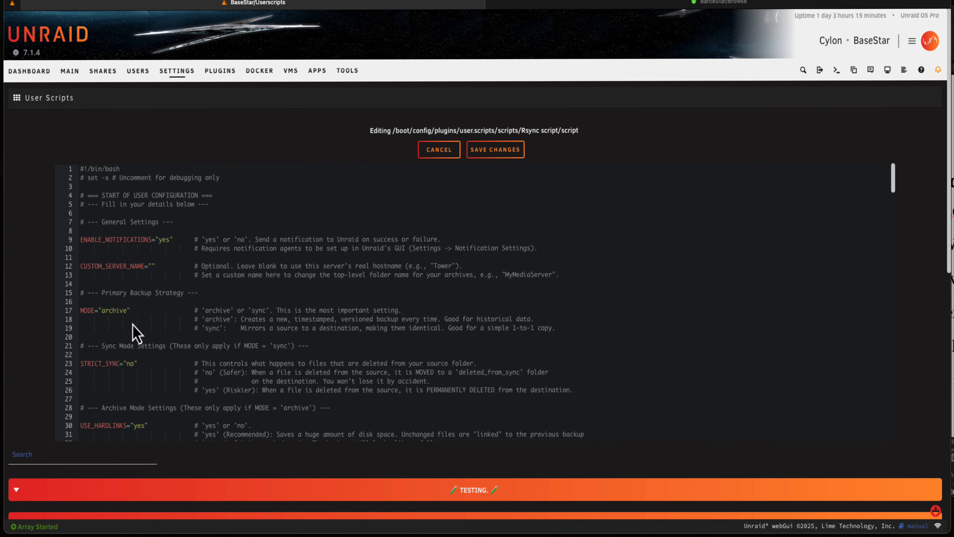
scroll(132, 330, down, 4)
scroll(170, 348, down, 3)
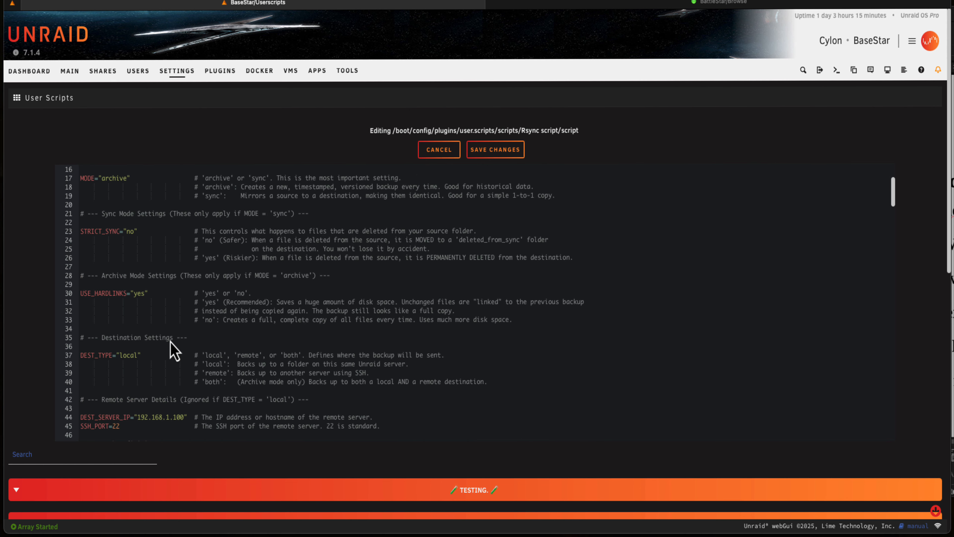
scroll(164, 331, down, 2)
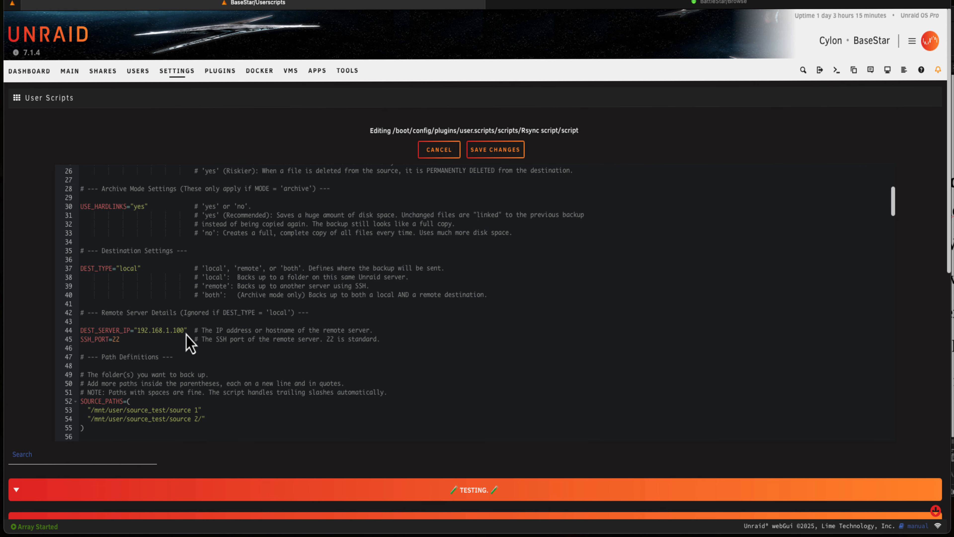
click(185, 332)
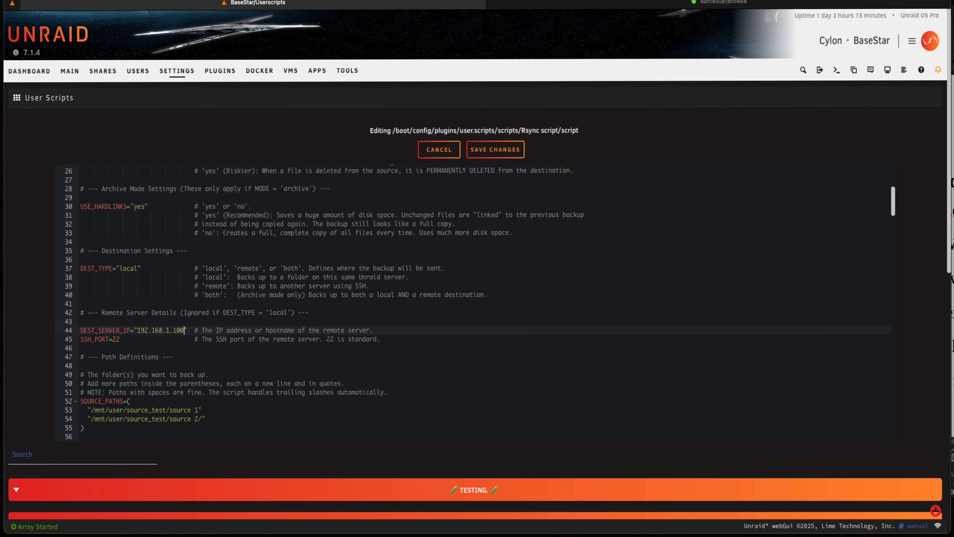
key(BackSpace)
key(BackSpace)
key(BackSpace)
key(BackSpace)
key(BackSpace)
key(BackSpace)
key(BackSpace)
key(BackSpace)
key(BackSpace)
key(BackSpace)
key(BackSpace)
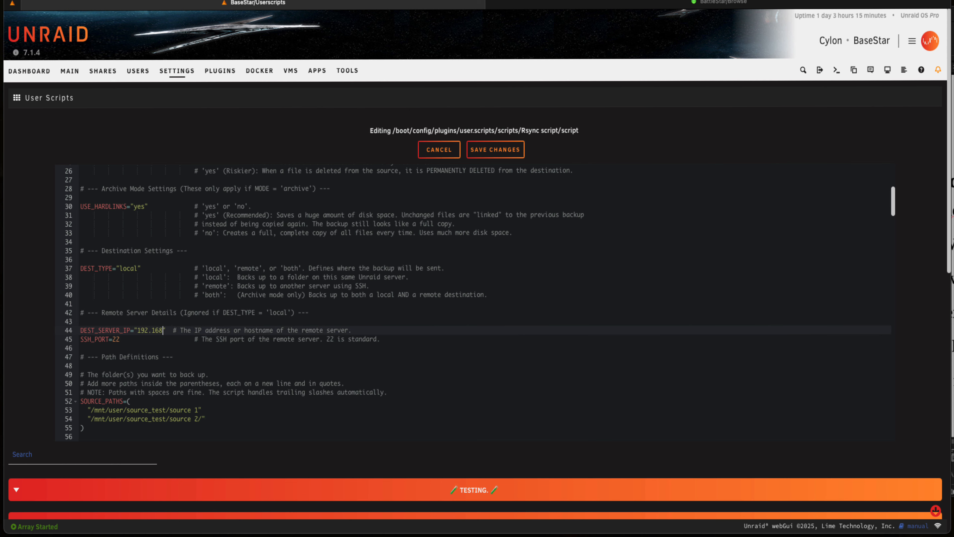
key(BackSpace)
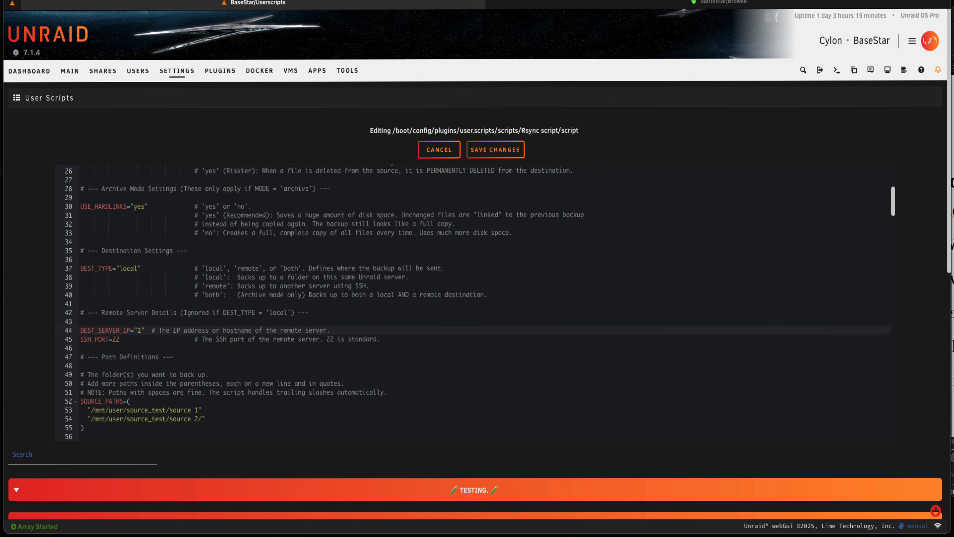
text(0.10.20)
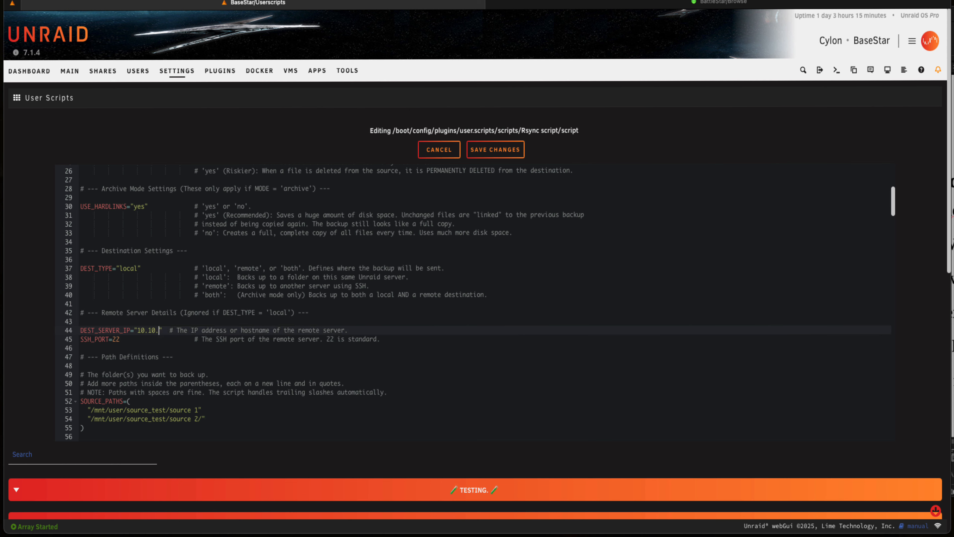
text(.19)
text(4)
Open the Unraid Shares page in a separate browser tab and switch to it
scroll(178, 347, down, 2)
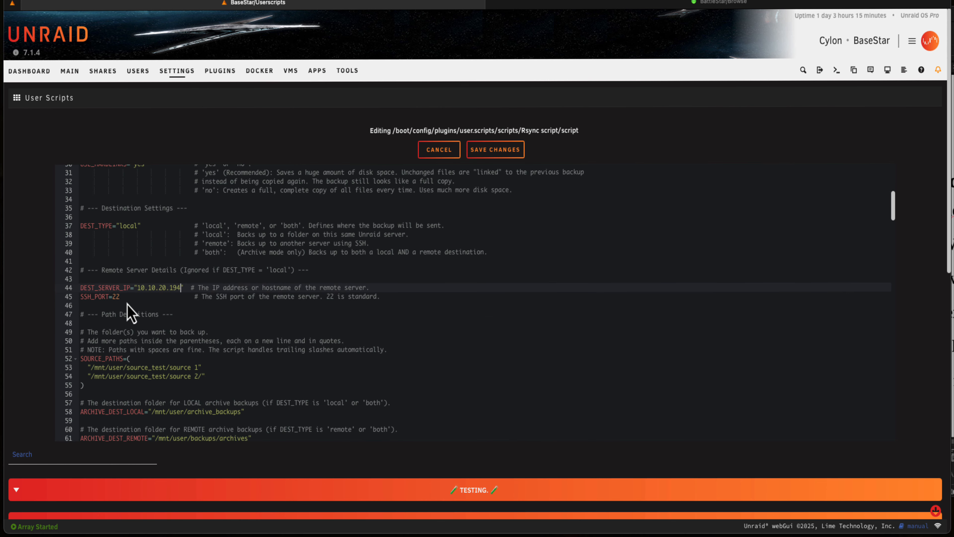
scroll(155, 316, down, 1)
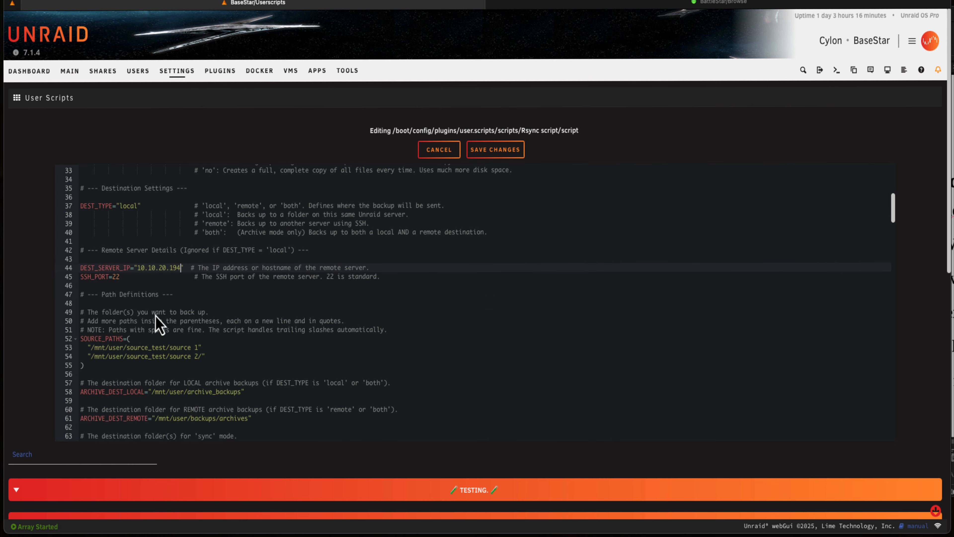
scroll(155, 315, down, 1)
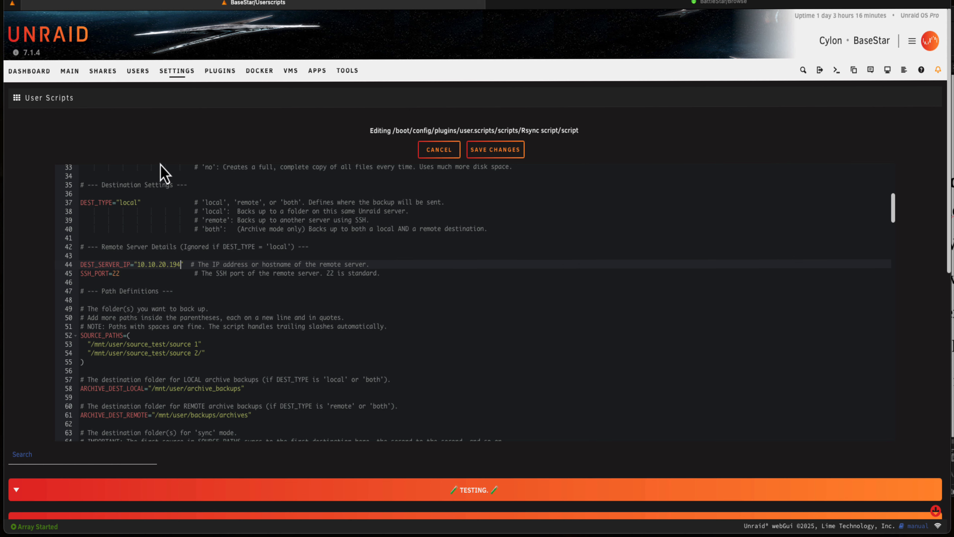
right_click(106, 80)
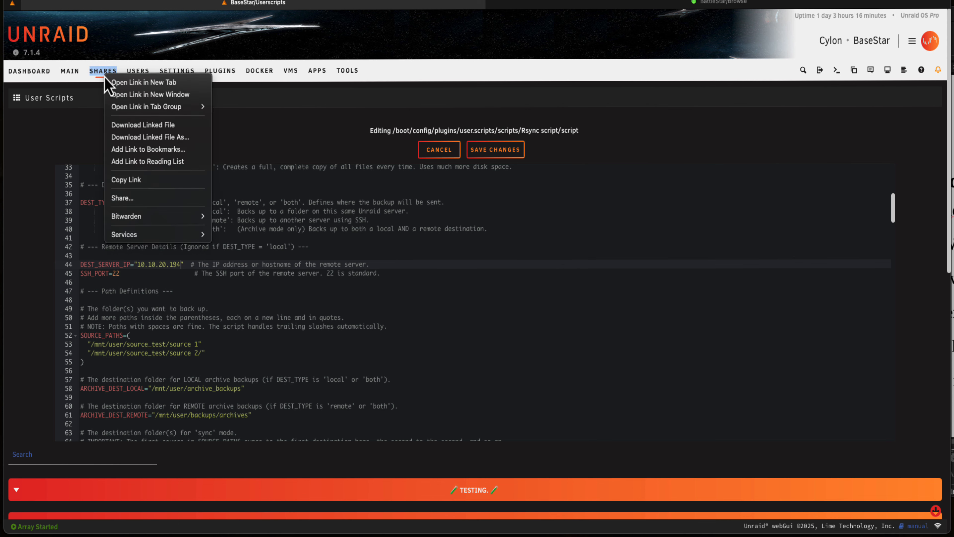
click(130, 82)
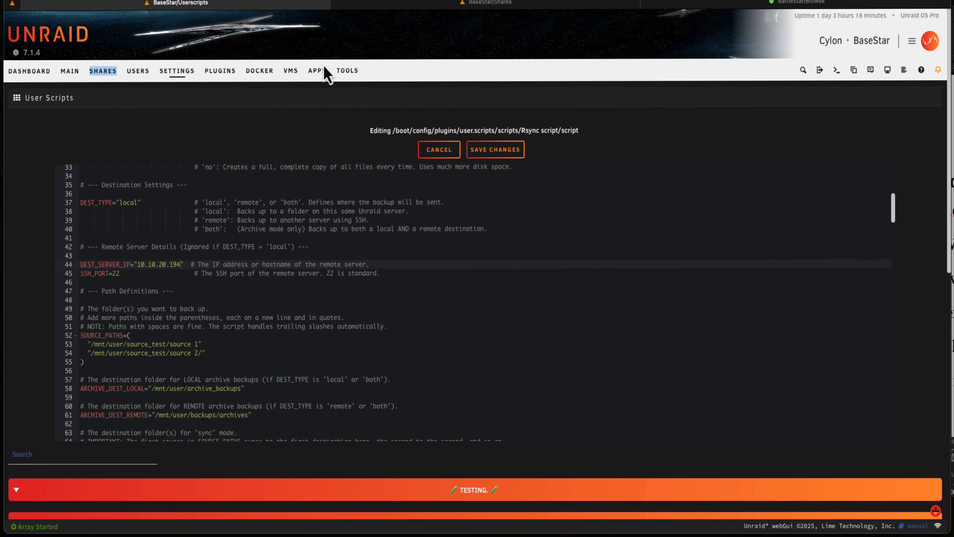
click(402, 5)
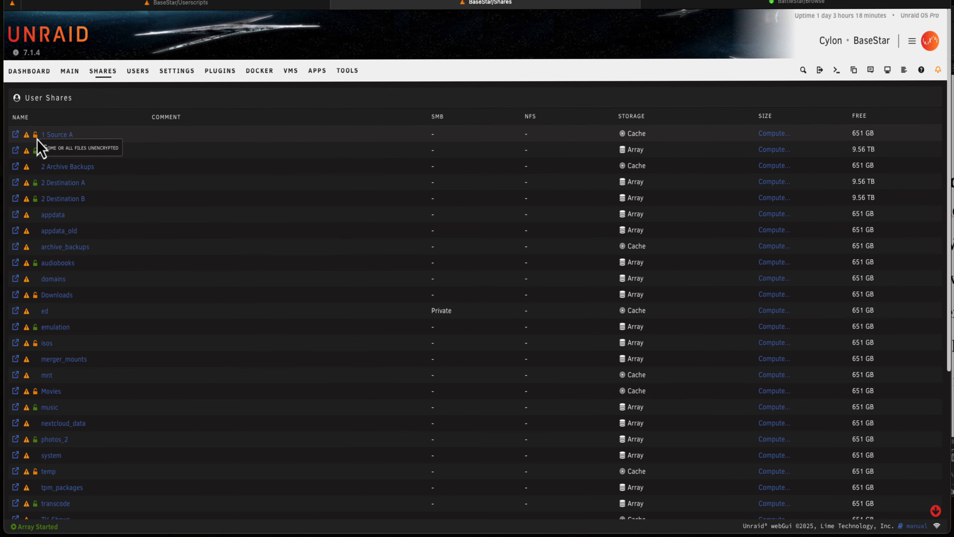
Browse the "1 Source A" share and copy its full path
click(16, 134)
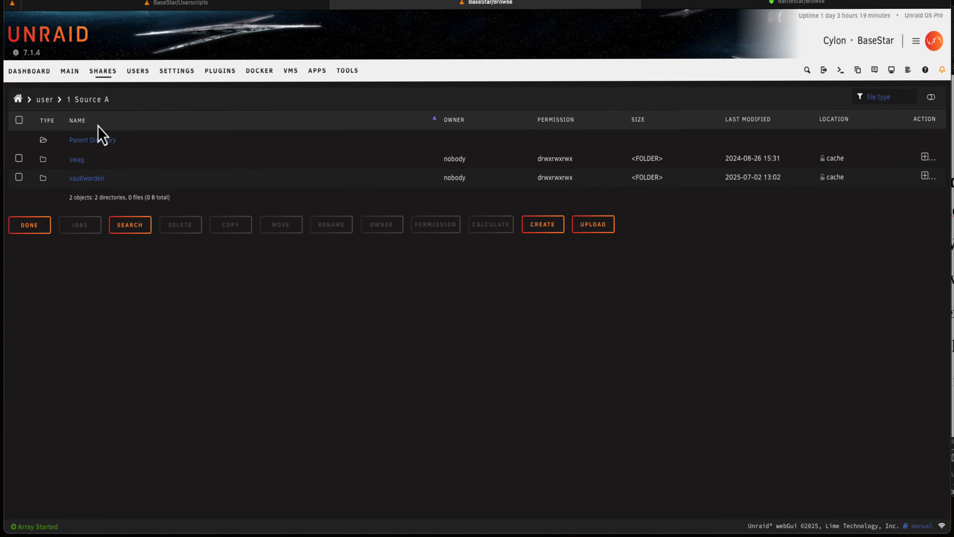
click(96, 106)
drag(520, 256, 438, 256)
right_click(439, 252)
click(478, 304)
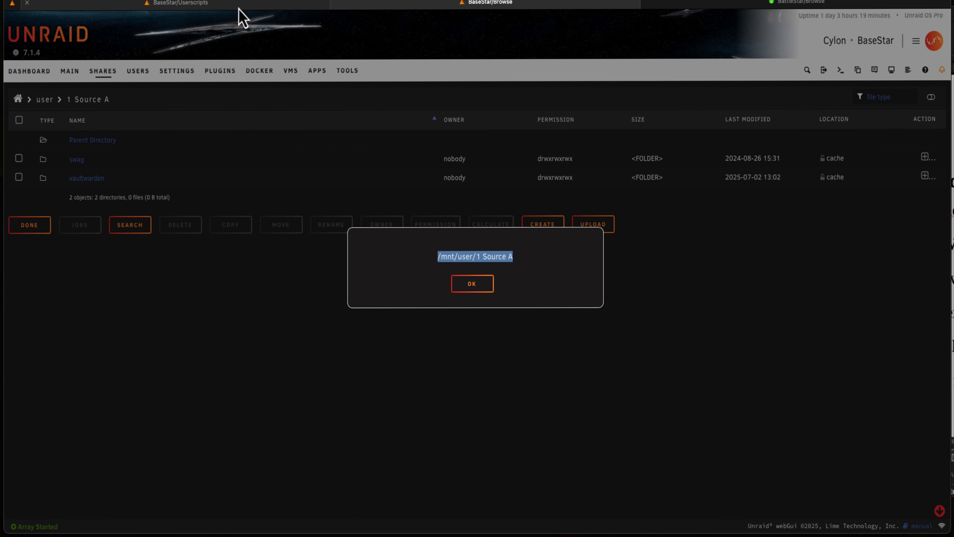
Back in the script editor, replace the first SOURCE_PATHS entry with "/mnt/user/1 Source A"
click(238, 7)
drag(202, 344, 91, 346)
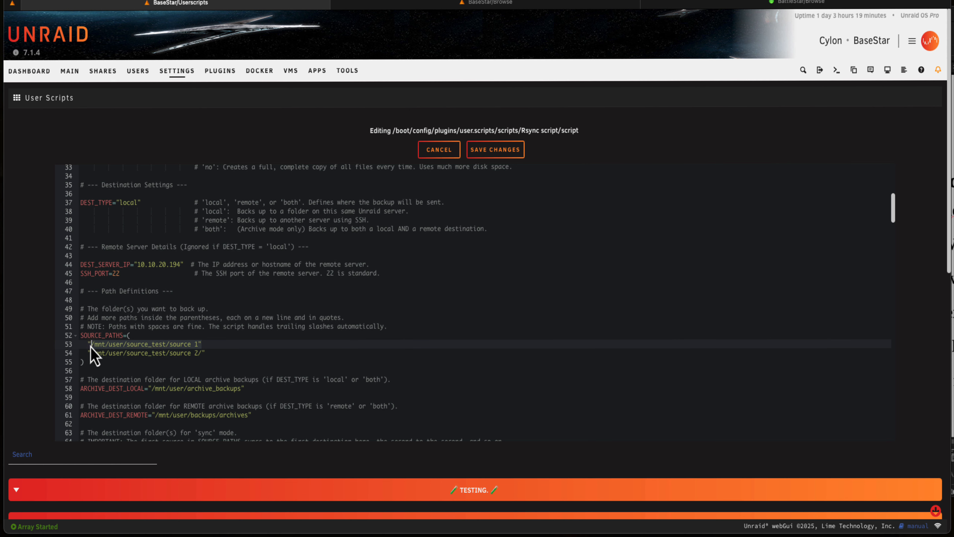
key(BackSpace)
key(BackSpace)
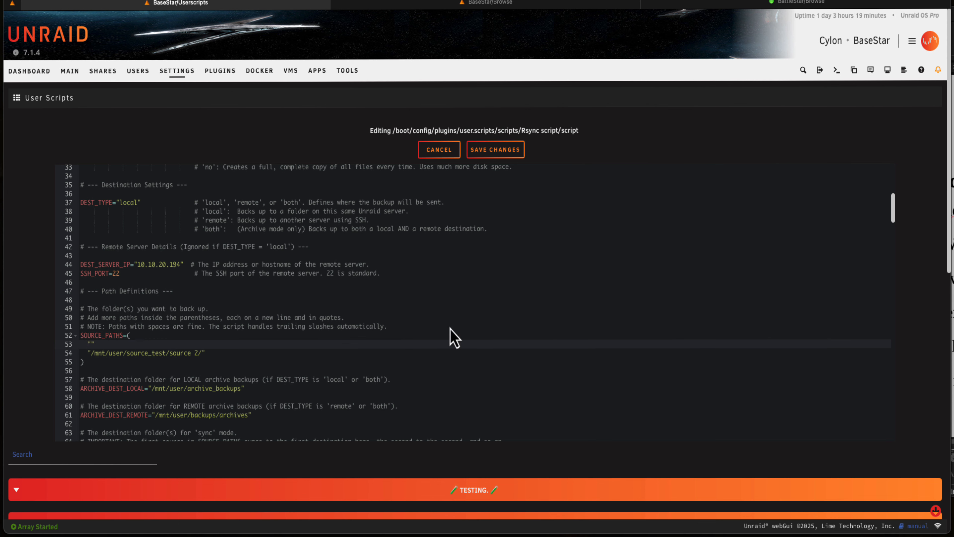
key(super+v)
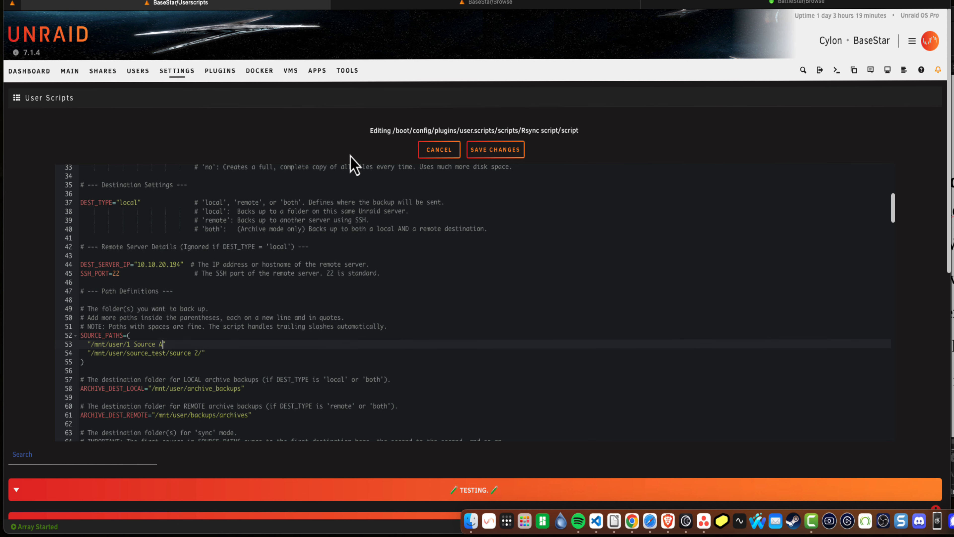
Copy the full path of the "1 Source B" share and replace the second SOURCE_PATHS entry with "/mnt/user/1 Source B"
click(393, 5)
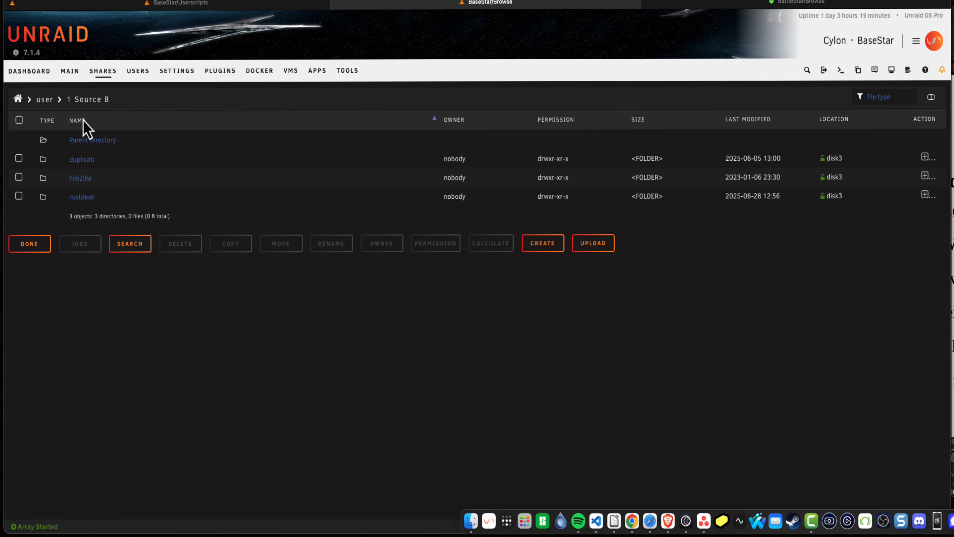
click(86, 97)
right_click(445, 252)
click(460, 313)
click(181, 4)
key(super+v)
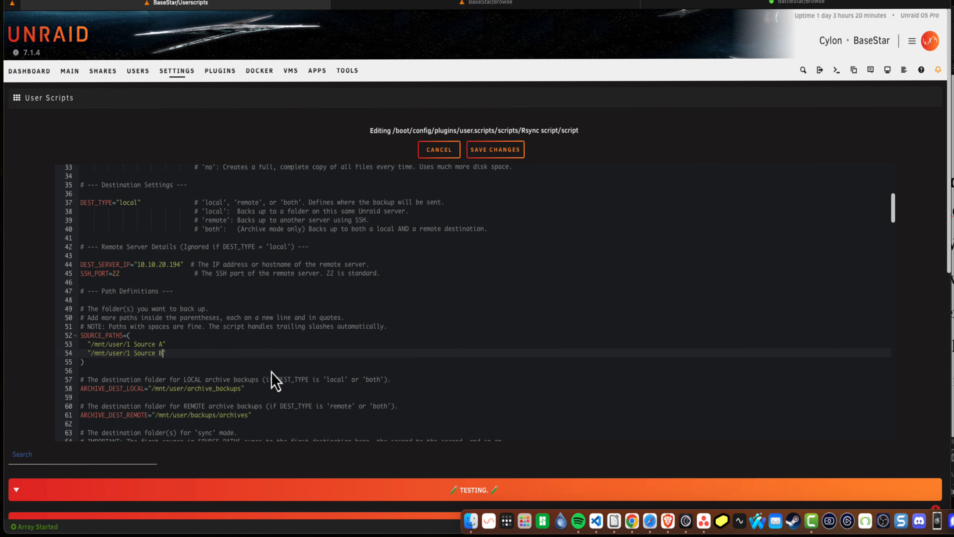
Browse the "2 Archive Backups" share and copy its full path
scroll(271, 379, down, 4)
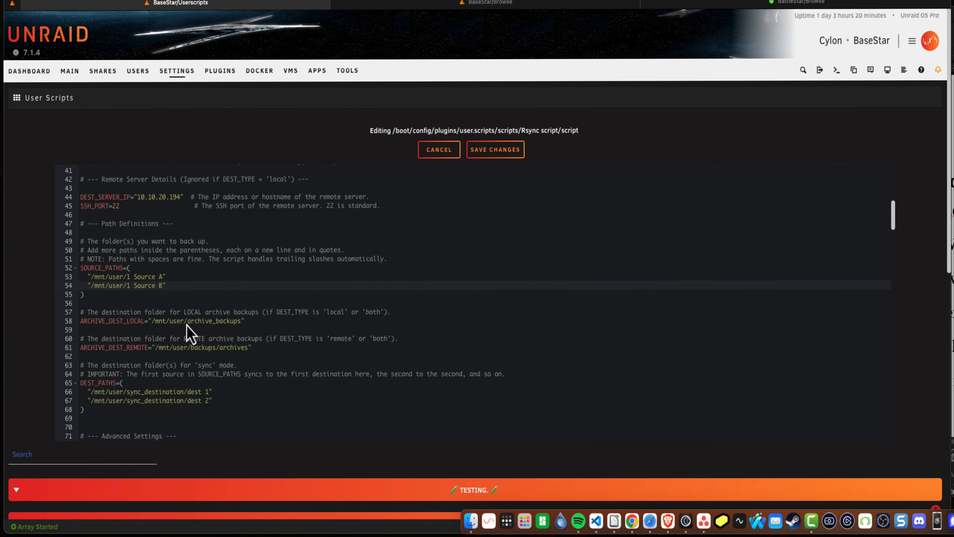
click(410, 4)
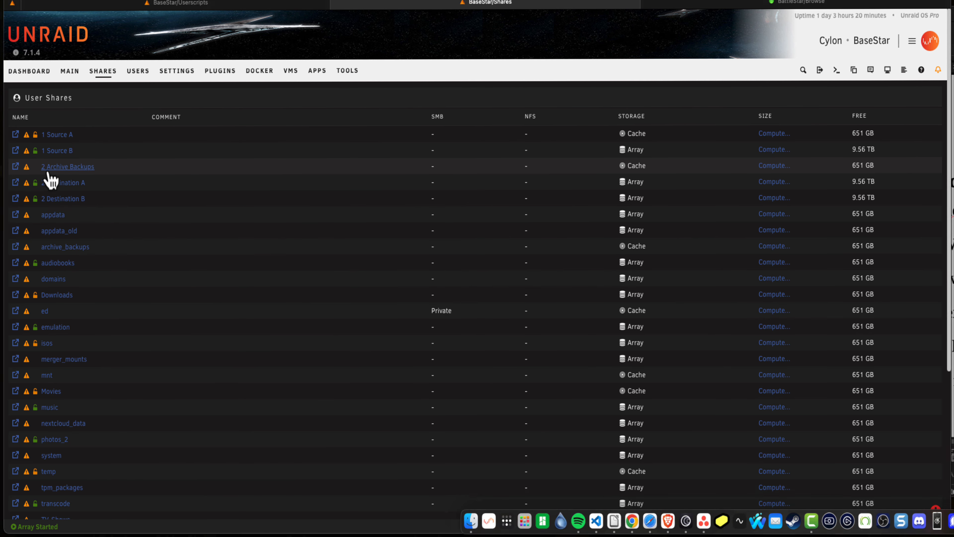
click(15, 168)
click(104, 99)
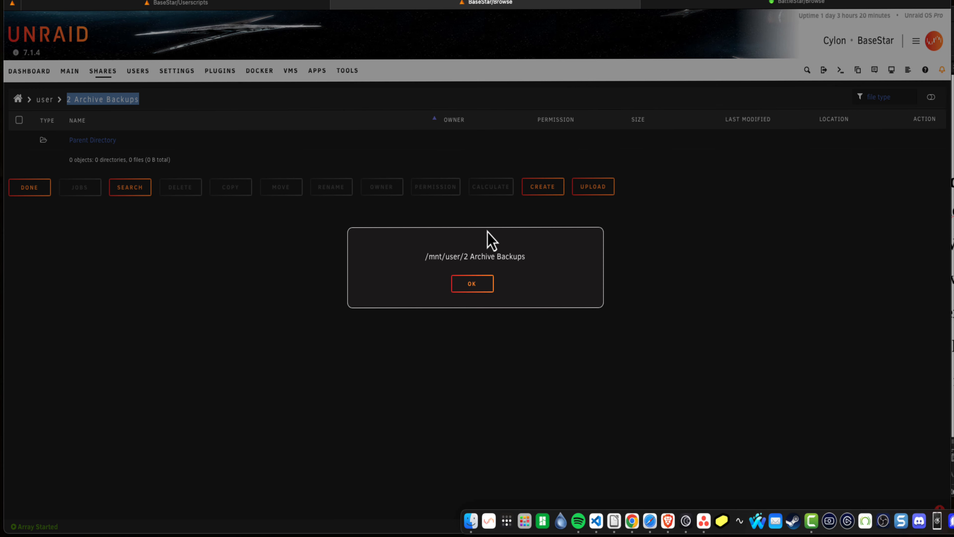
triple_click(428, 257)
right_click(445, 259)
click(473, 310)
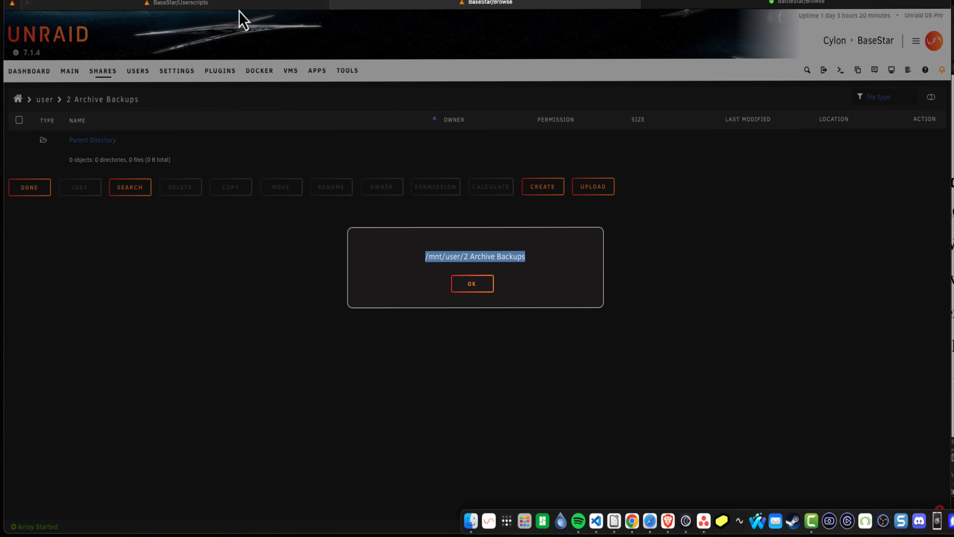
Back in the script editor, set ARCHIVE_DEST_LOCAL to "/mnt/user/2 Archive Backups"
click(238, 4)
drag(155, 324, 150, 323)
key(BackSpace)
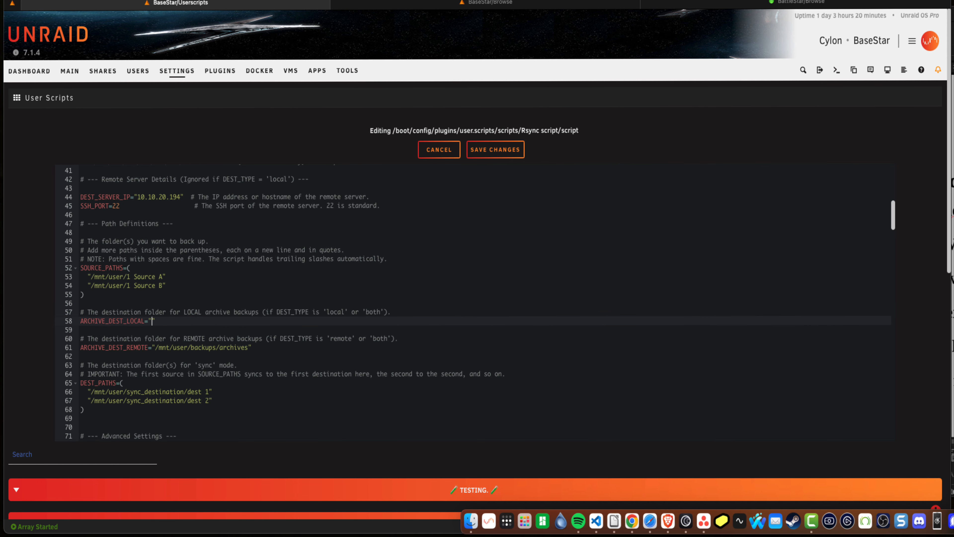
key(super+v)
scroll(155, 330, down, 3)
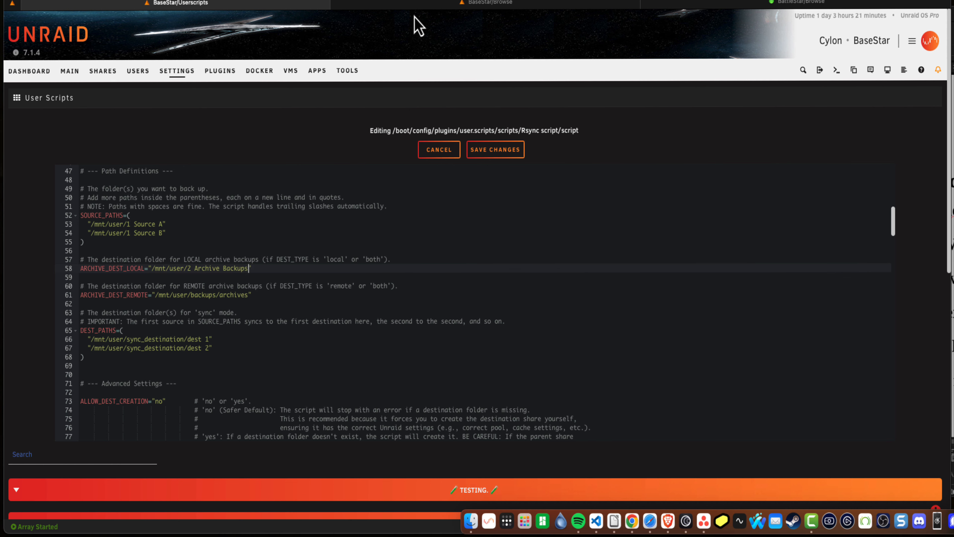
Copy the full path of the "2 Destination A" share and replace the first DEST_PATHS entry with "/mnt/user/2 Destination A"
click(421, 11)
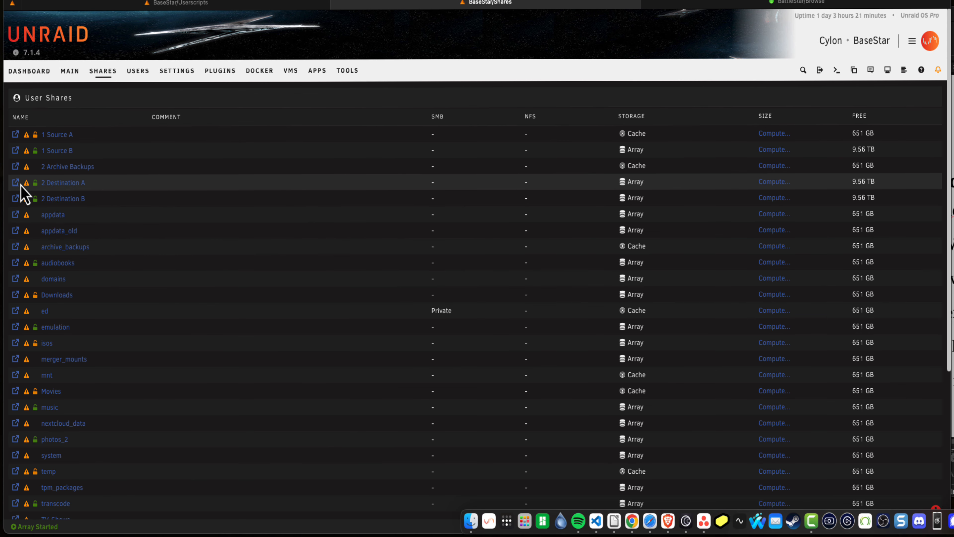
click(18, 187)
double_click(97, 99)
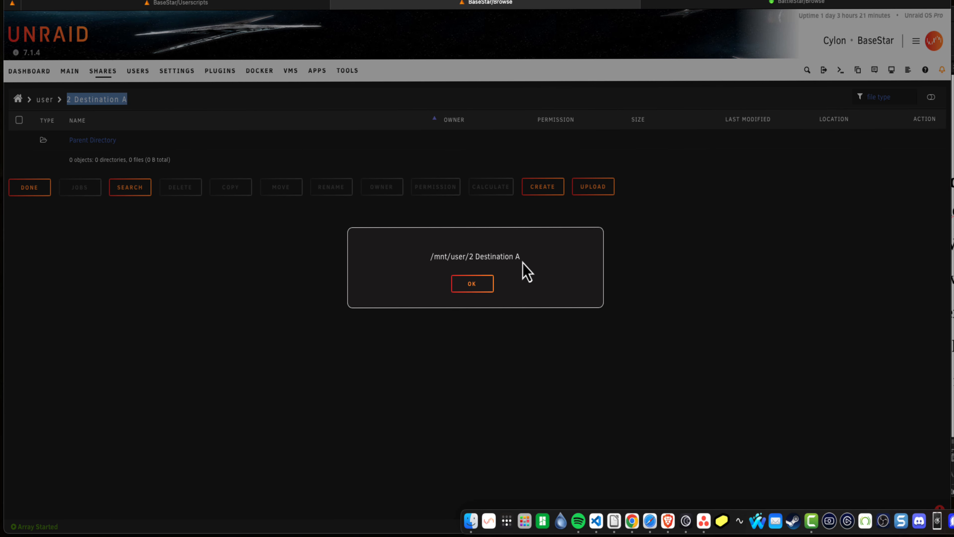
drag(522, 262, 428, 262)
click(468, 292)
key(BackSpace)
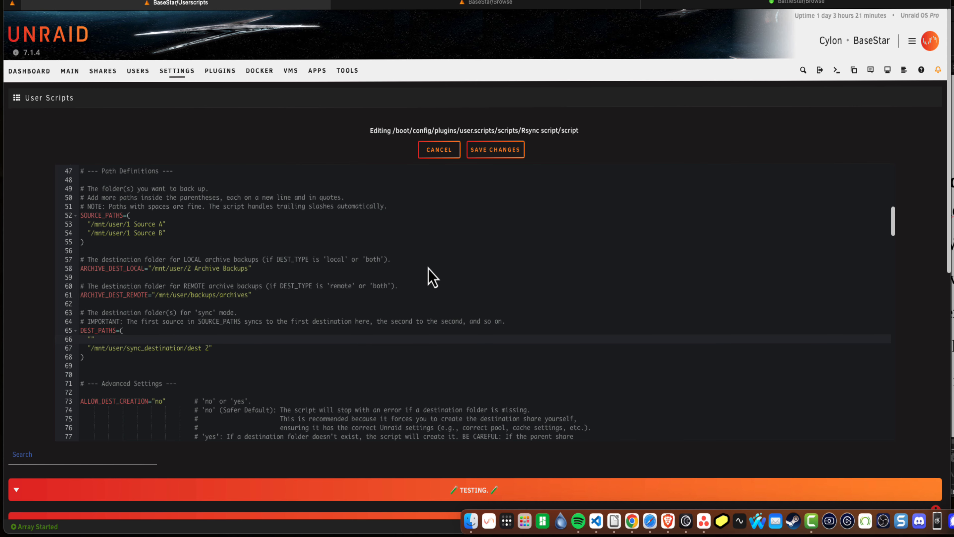
key(super+v)
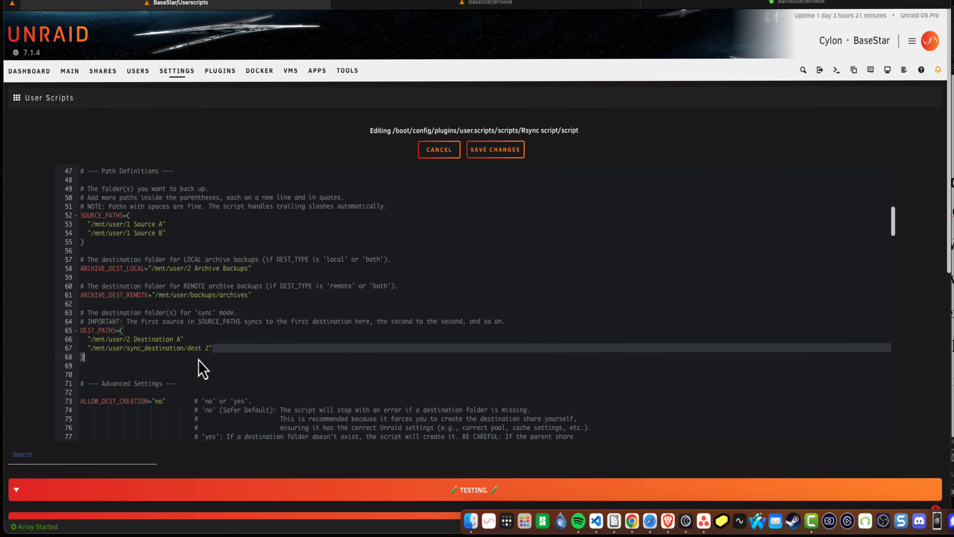
Replace the second DEST_PATHS entry in the script with "/mnt/user/2 Destination B"
drag(213, 348, 92, 348)
key(BackSpace)
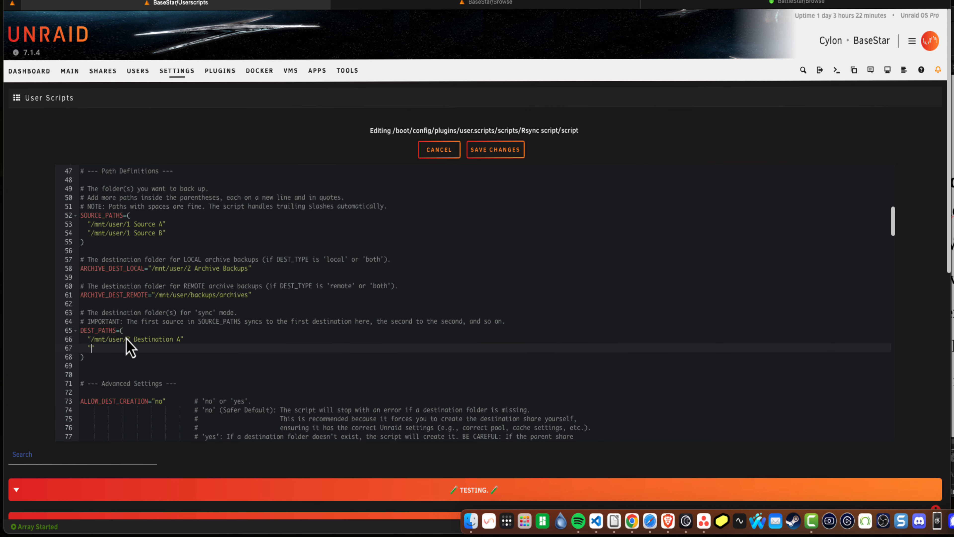
key(BackSpace)
text(B)
Review the path, DEST_TYPE and MODE settings in the script, and save the script changes
scroll(170, 356, up, 2)
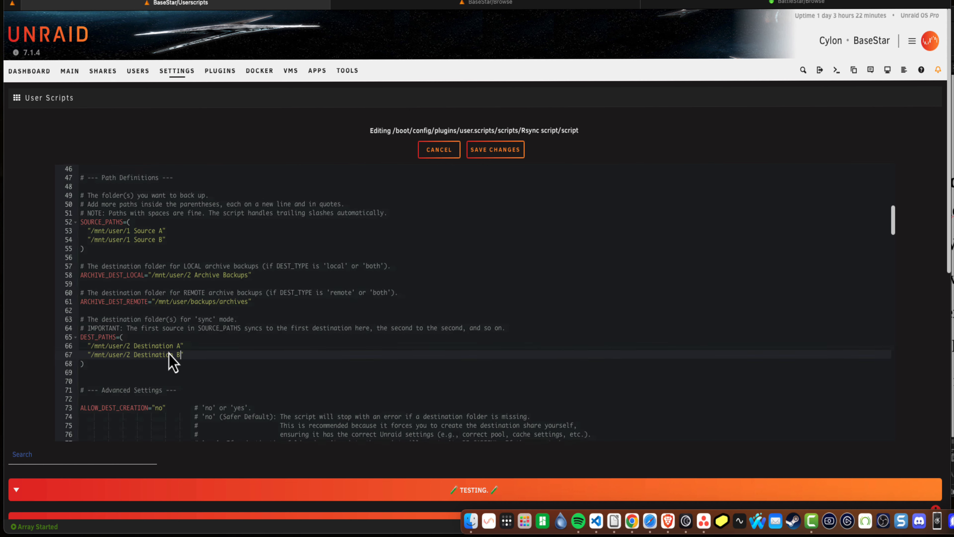
scroll(172, 361, up, 5)
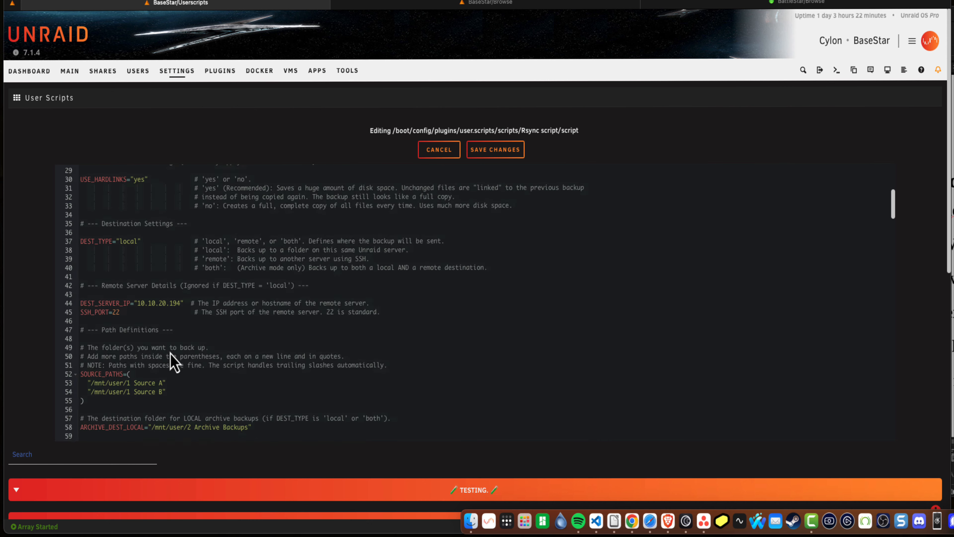
scroll(173, 354, up, 1)
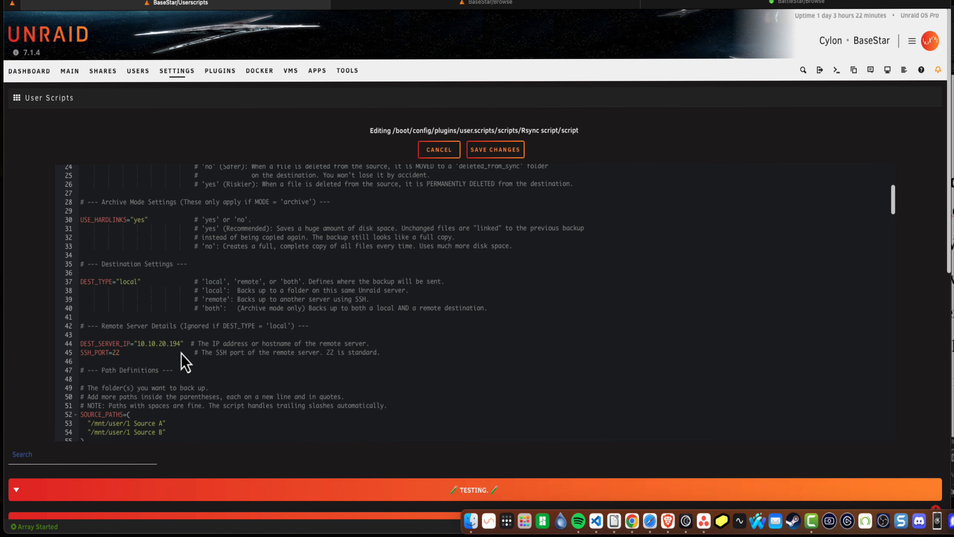
double_click(132, 282)
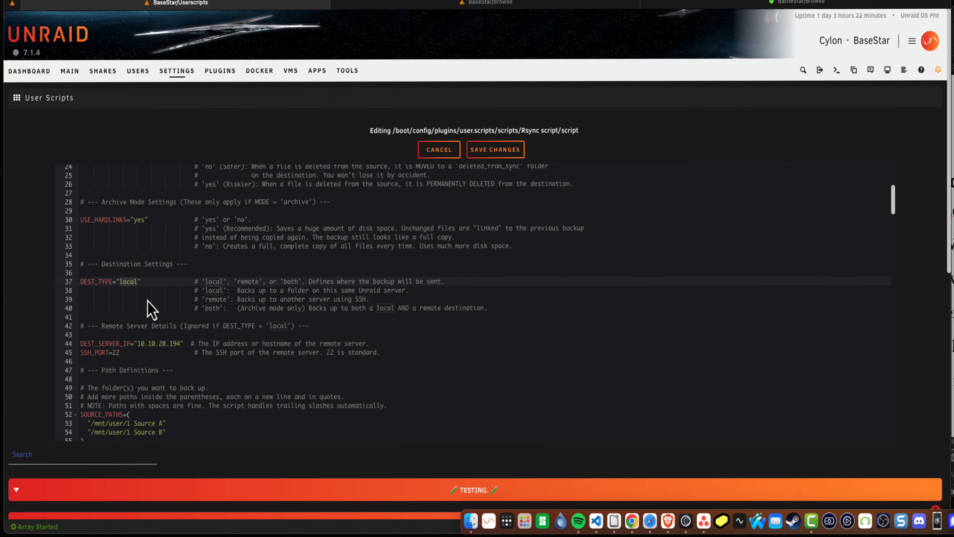
scroll(147, 301, up, 6)
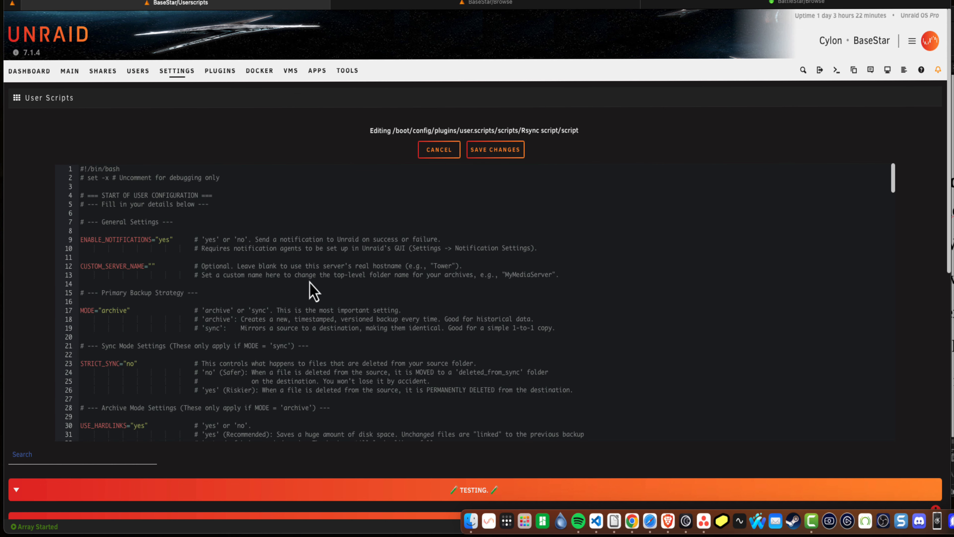
click(489, 150)
Run the Rsync script from the uncategorized user scripts and close its output window when it finishes
scroll(323, 194, down, 2)
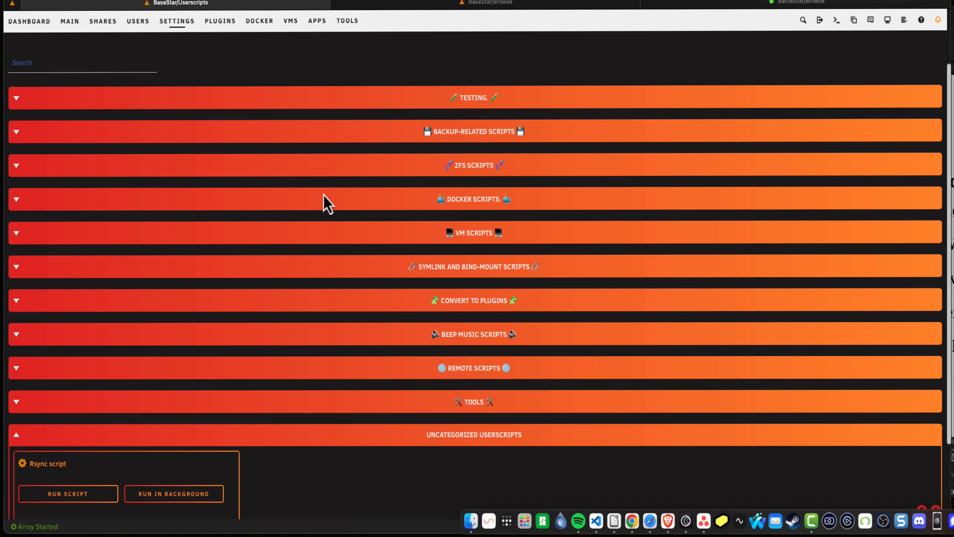
scroll(324, 194, down, 3)
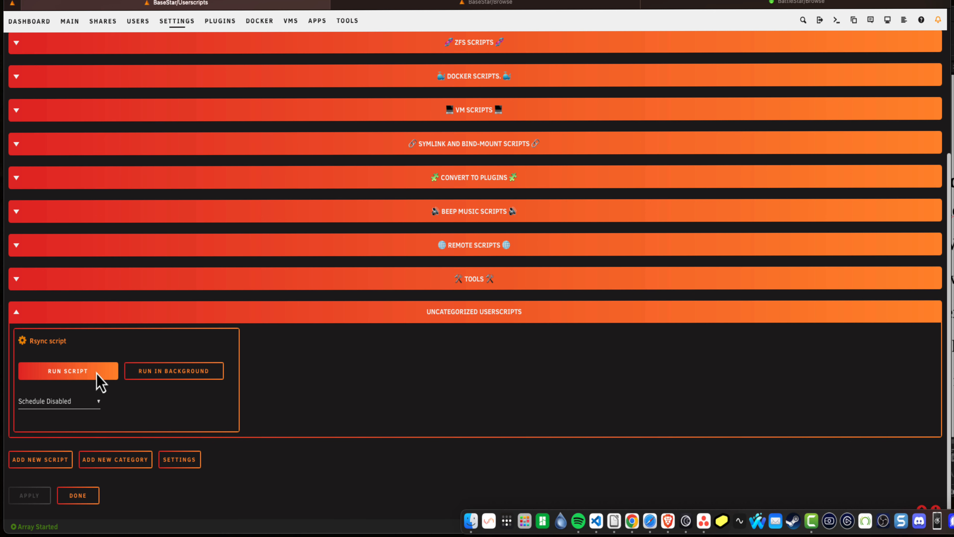
click(76, 375)
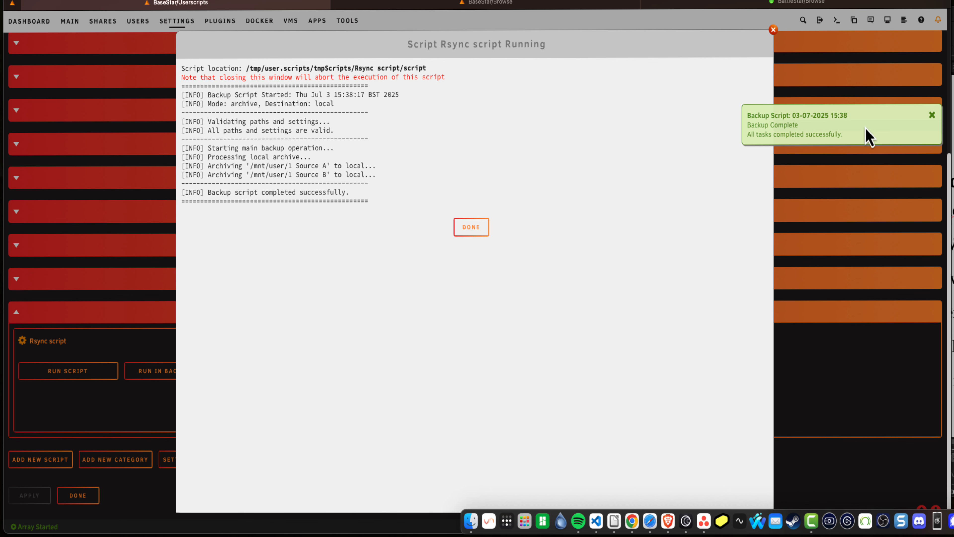
click(482, 230)
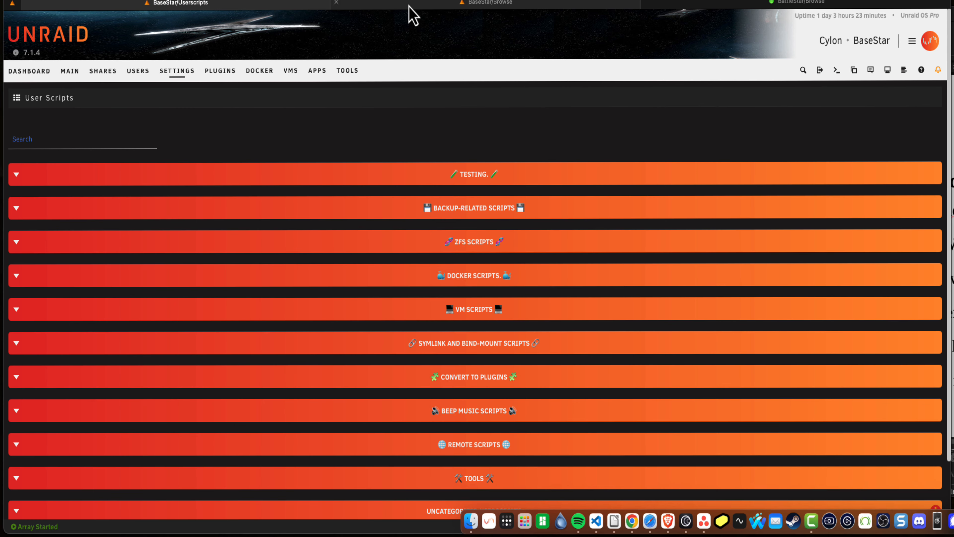
In the "2 Archive Backups" share, browse BaseStar/2025-07-03_1538 and inspect the backed-up "1 Source A" and "1 Source B" folders
click(410, 6)
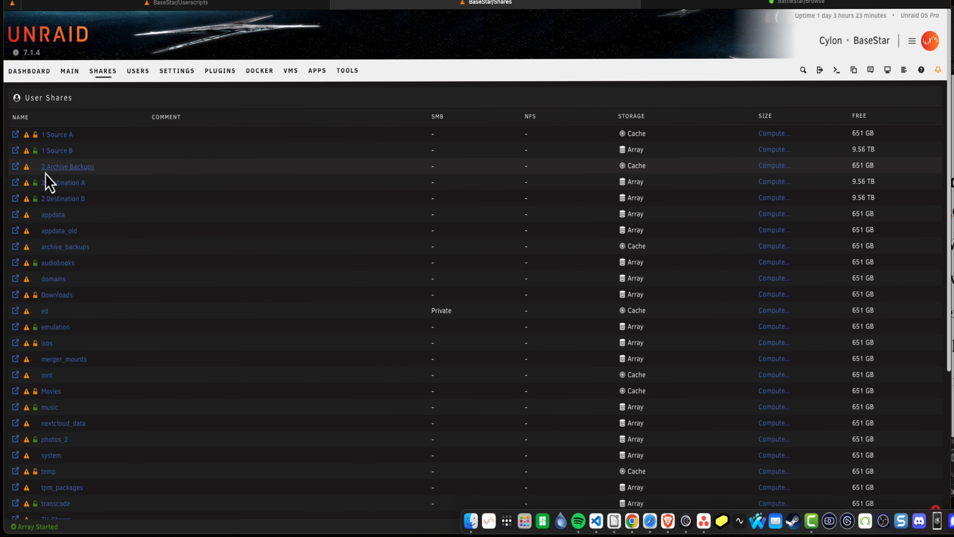
click(16, 172)
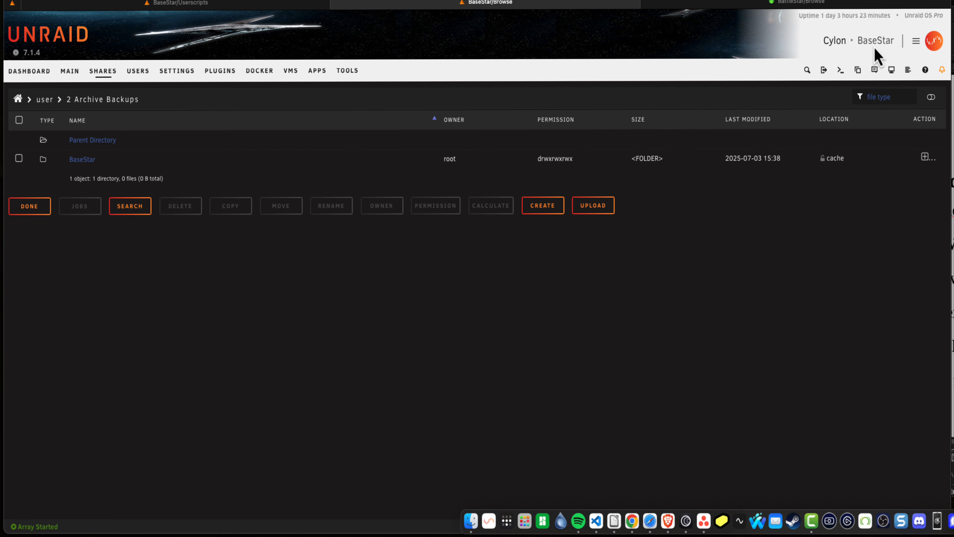
click(77, 160)
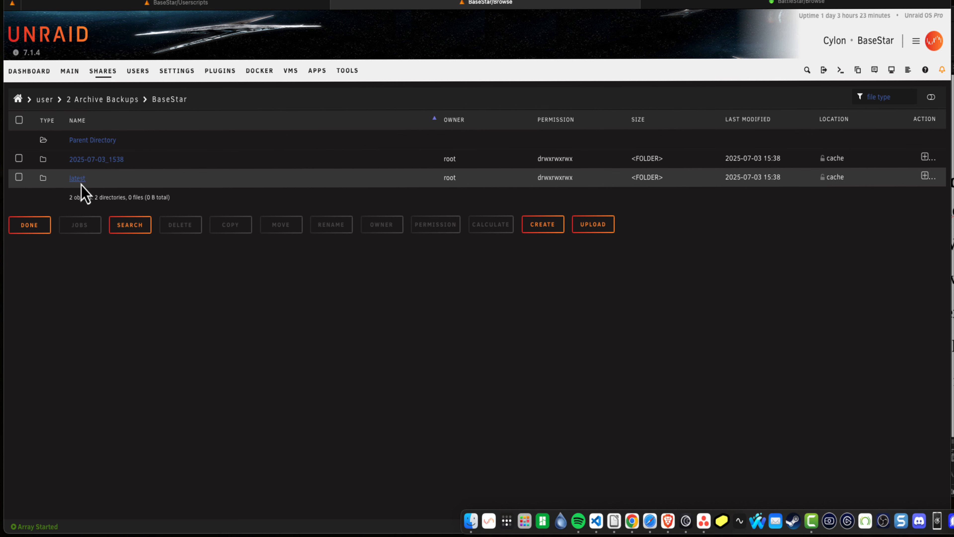
click(113, 161)
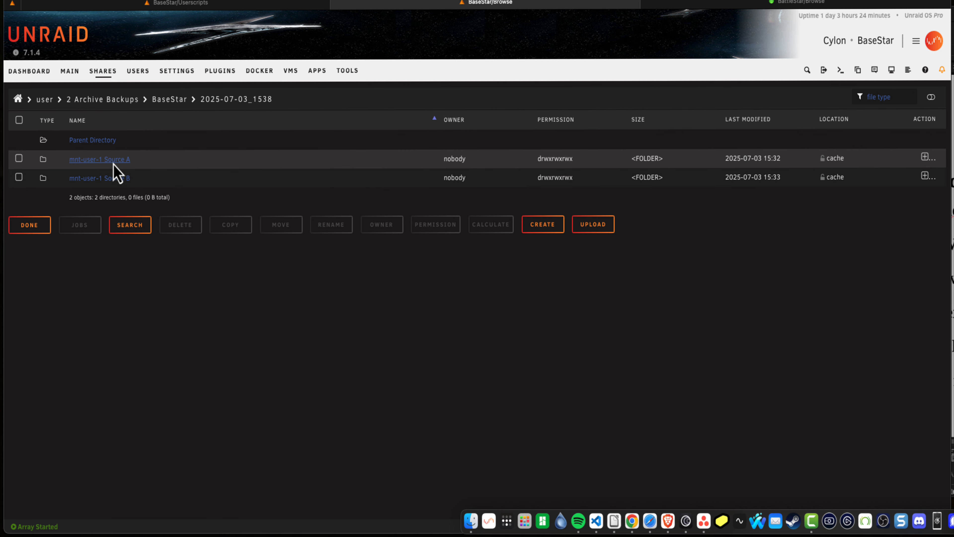
click(91, 163)
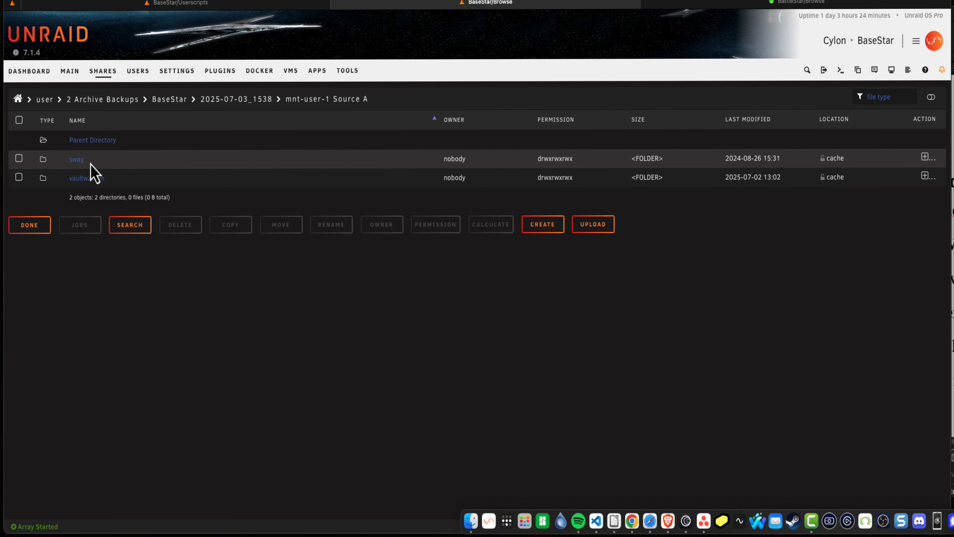
click(90, 145)
click(93, 180)
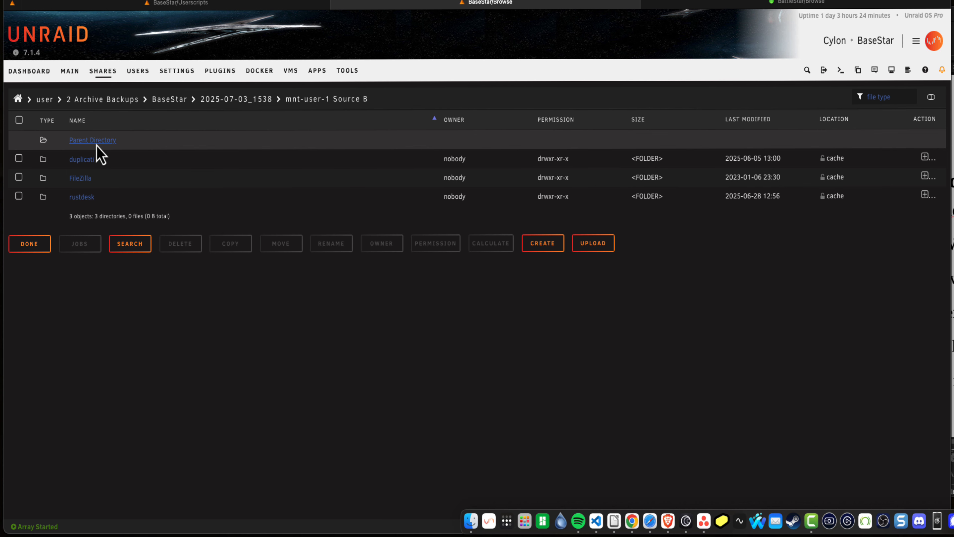
Return to the user shares list and compute the sizes of "1 Source A", "1 Source B" and "2 Archive Backups"
click(104, 74)
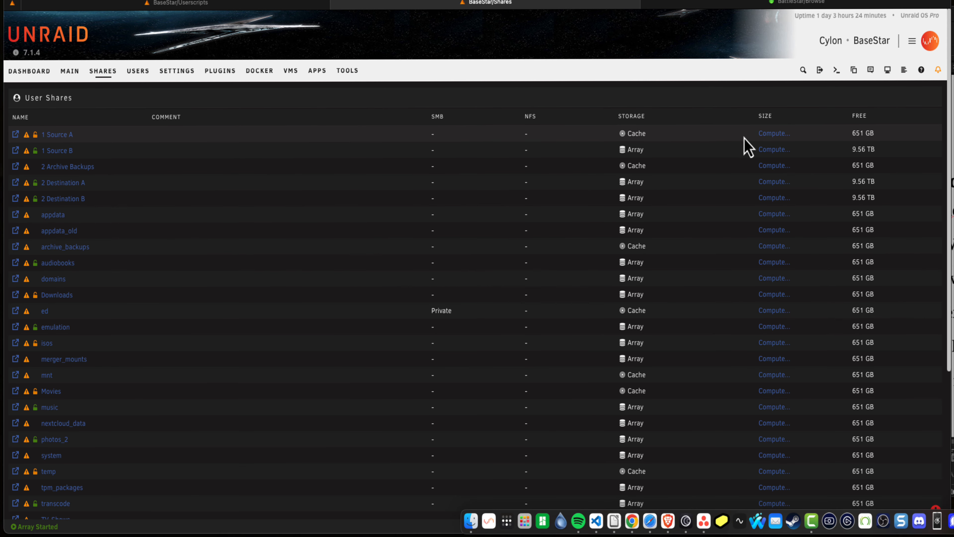
click(769, 137)
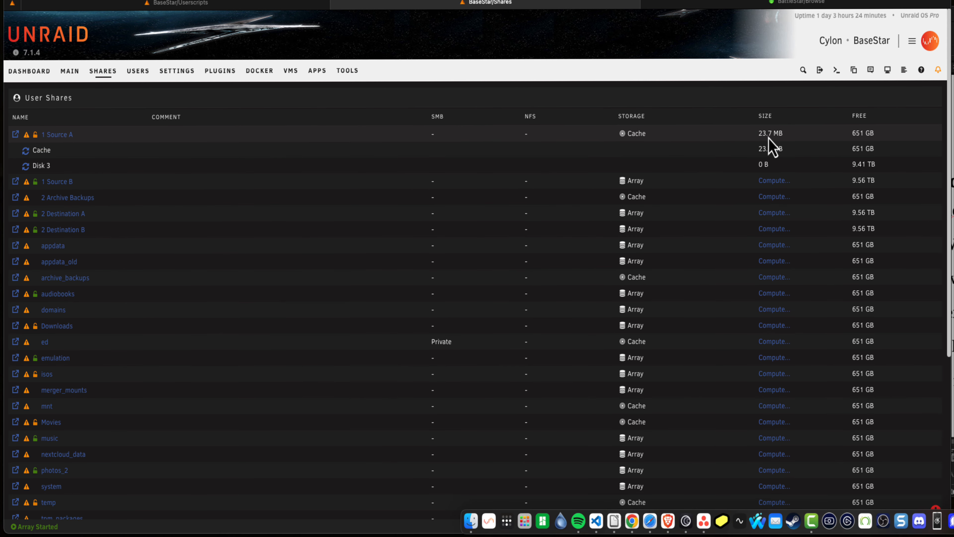
click(774, 183)
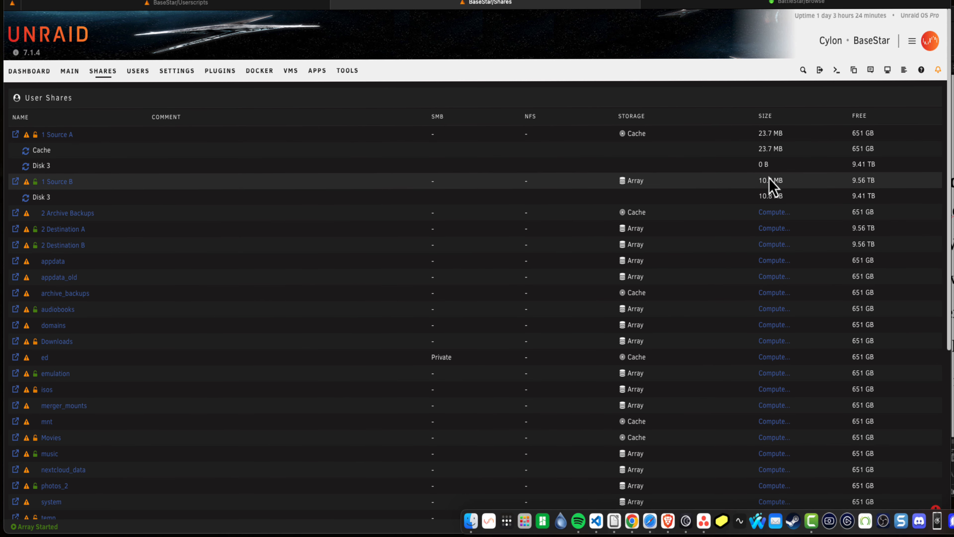
click(763, 217)
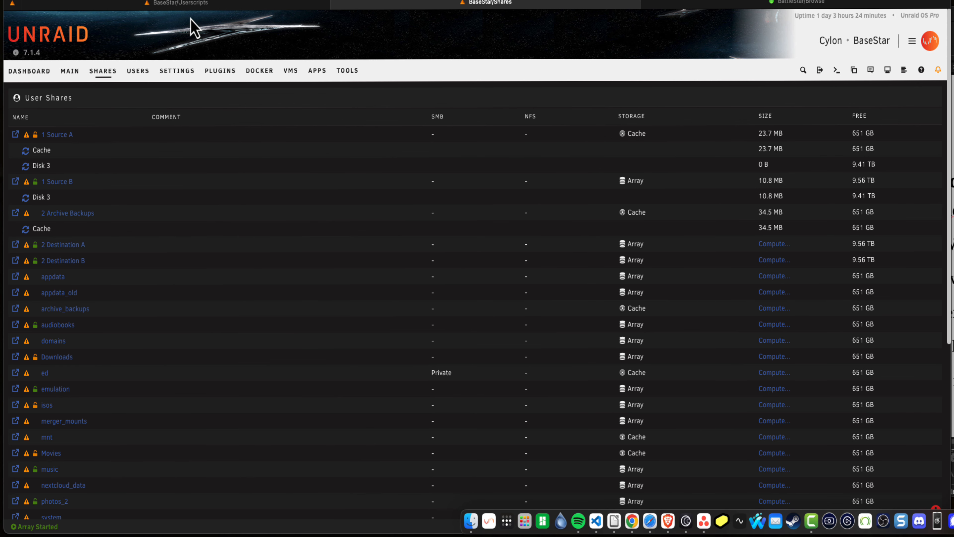
Go back to User Scripts, run the Rsync script a second time and close its output window
click(181, 3)
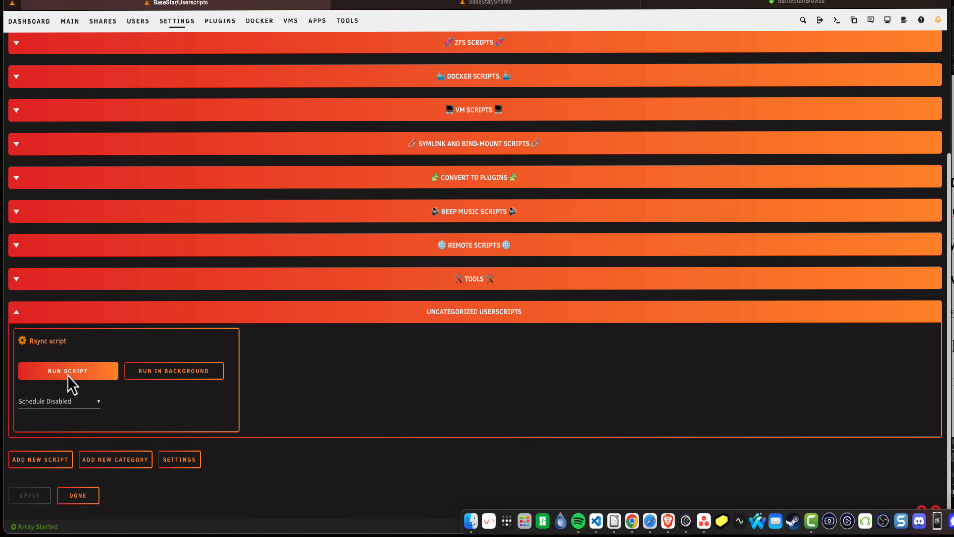
click(68, 375)
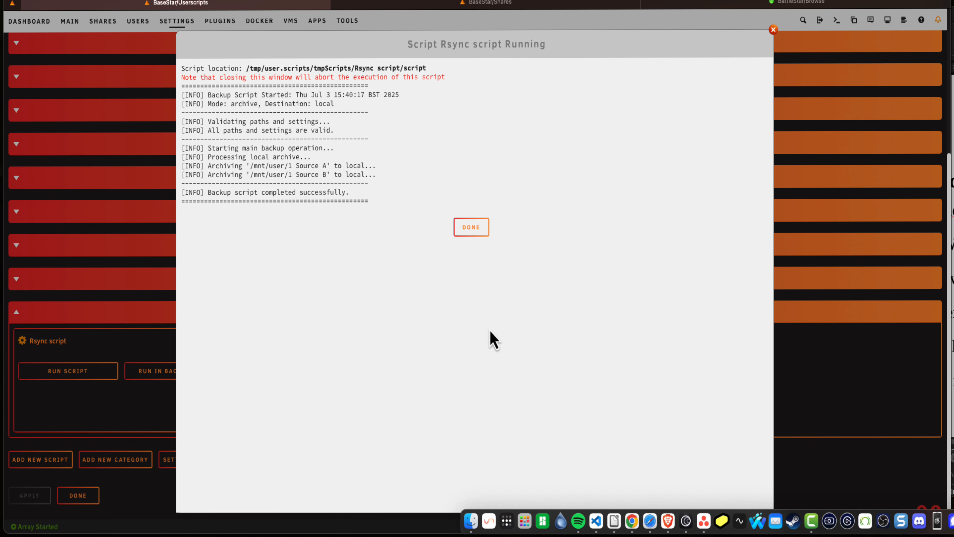
click(477, 234)
Browse the BaseStar folder in "2 Archive Backups" and inspect the latest backup and the 2025-07-03_1538 backup
click(390, 5)
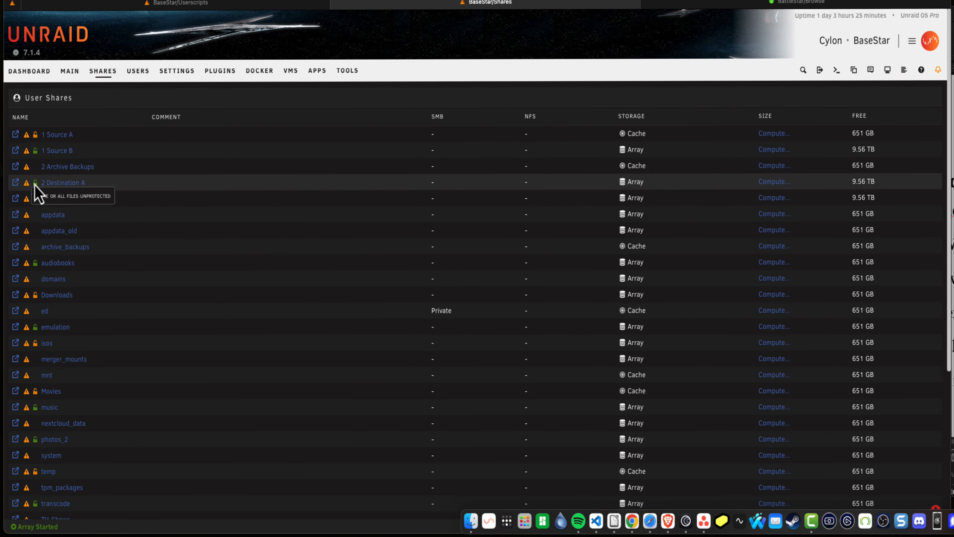
click(15, 171)
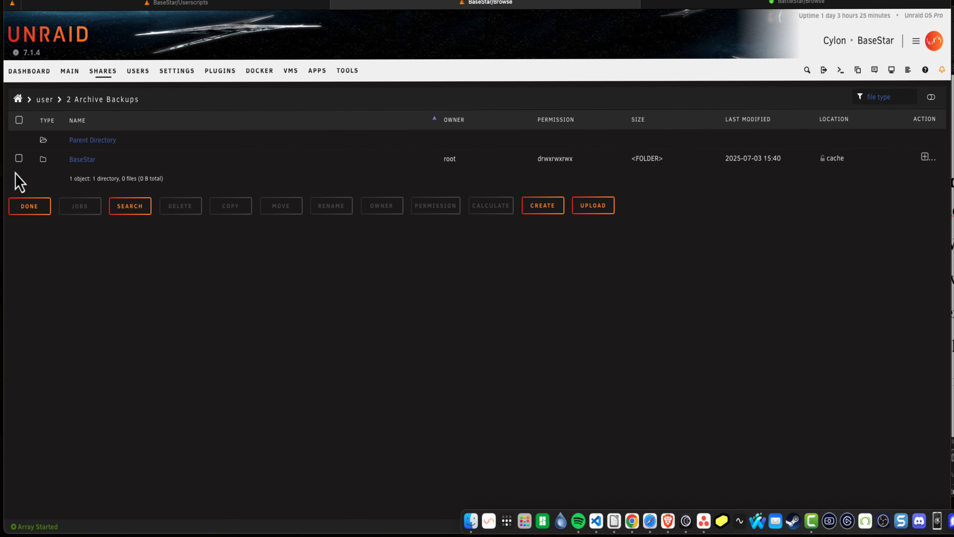
click(76, 162)
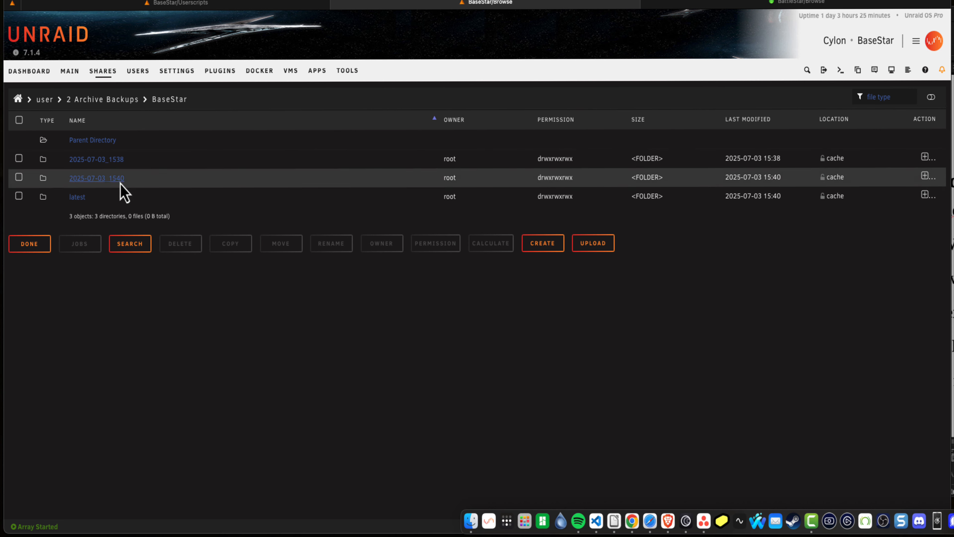
click(77, 198)
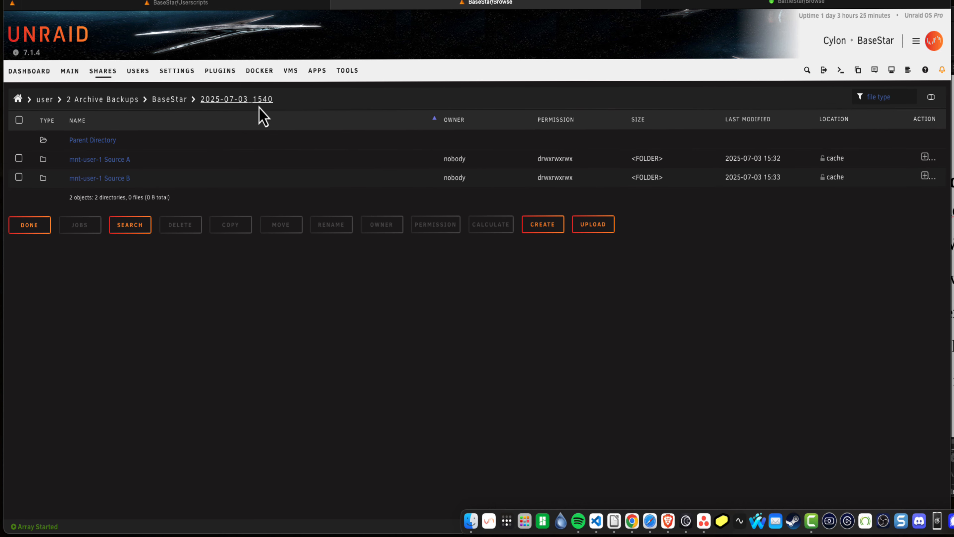
click(106, 142)
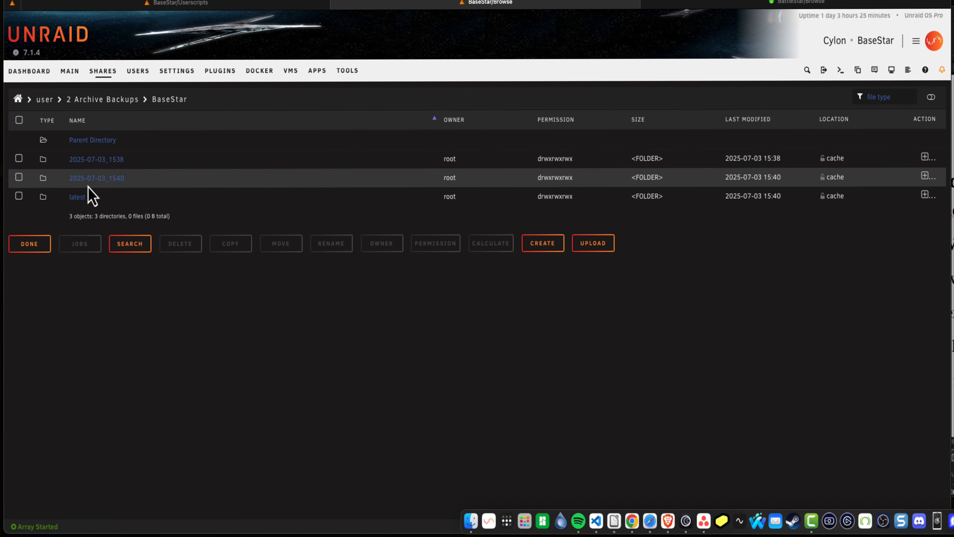
click(113, 164)
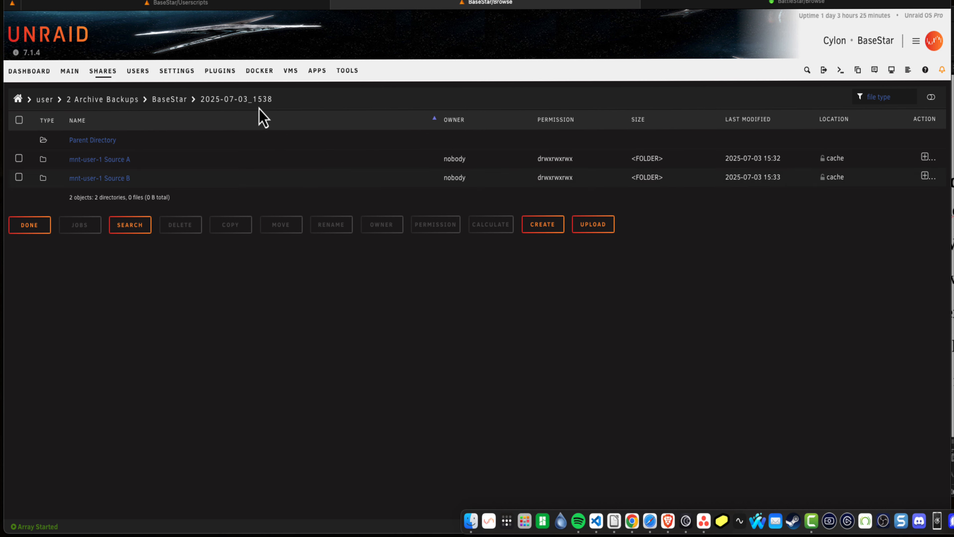
click(95, 143)
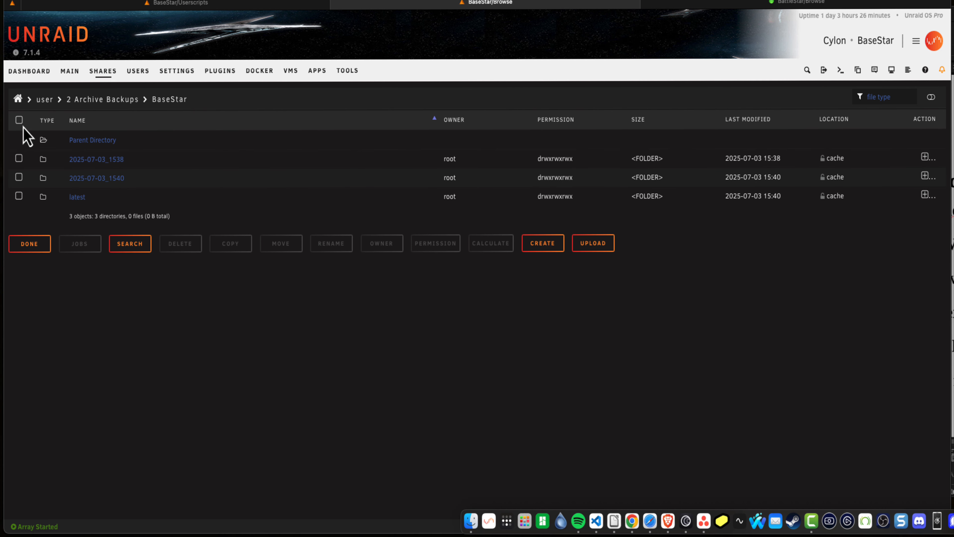
Select all backup folders in BaseStar, calculate their total occupied space, and dismiss the result
click(19, 120)
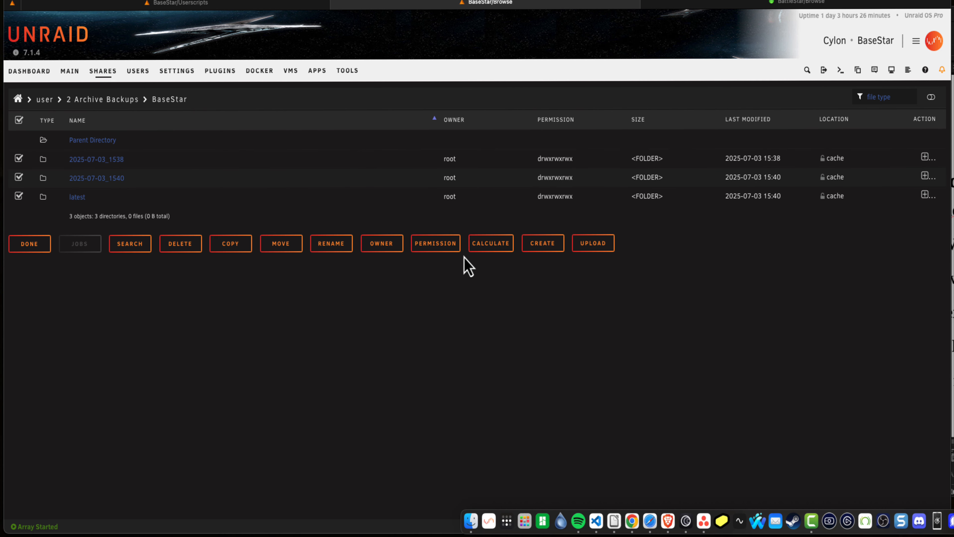
click(490, 244)
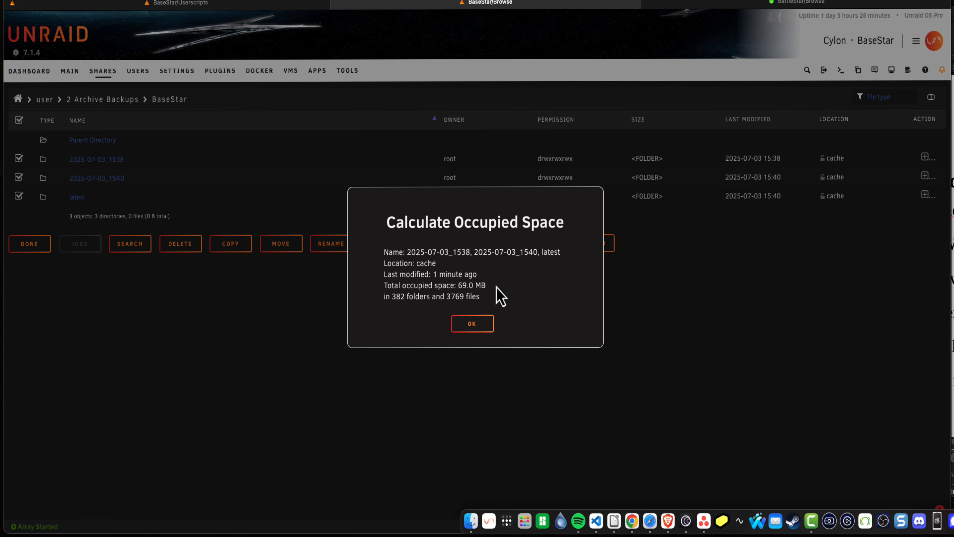
click(481, 325)
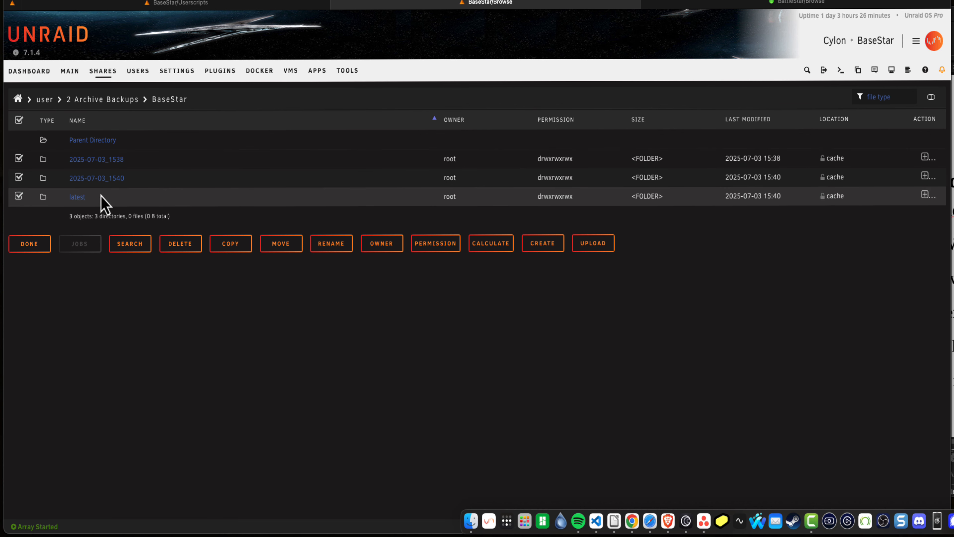
Compute the size of the "2 Archive Backups" share and calculate its BaseStar folder's occupied space, returning to the user shares list
click(34, 249)
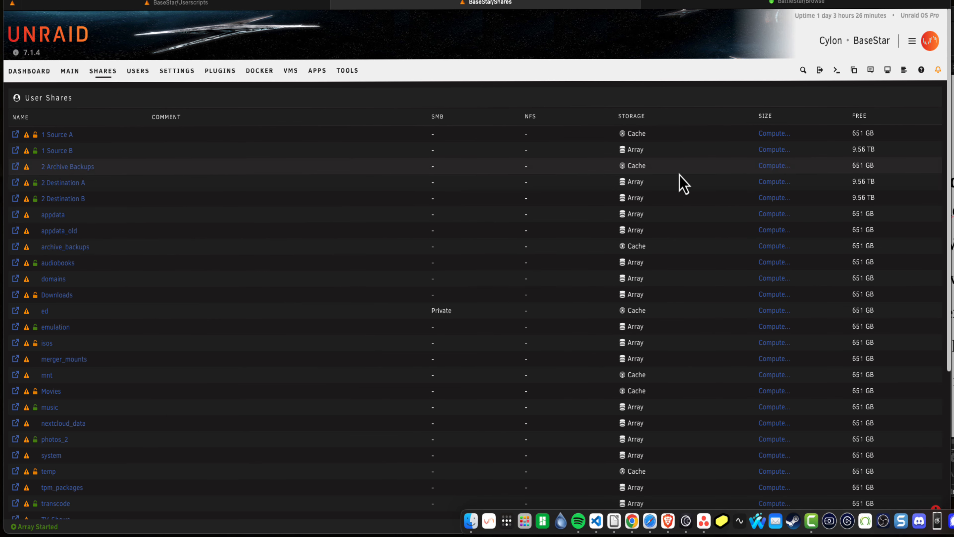
click(774, 166)
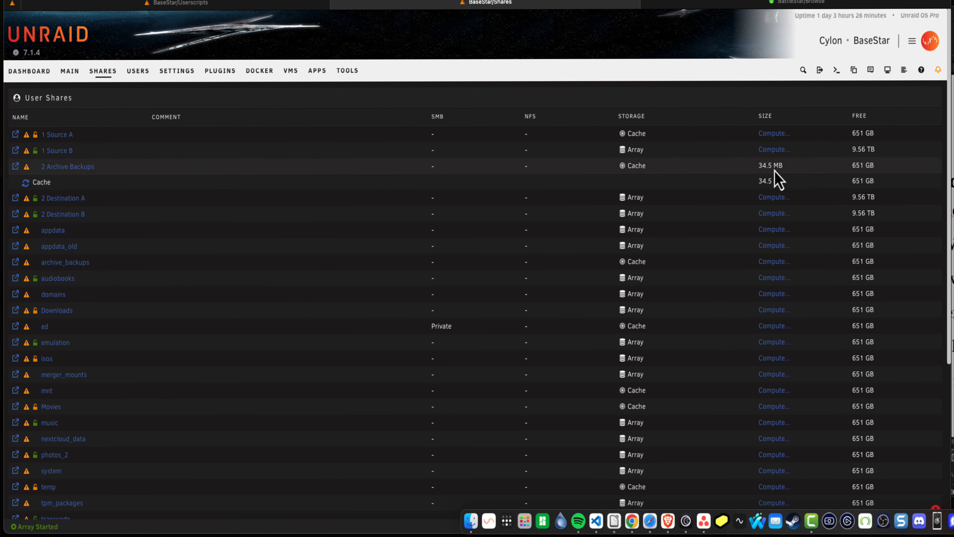
click(15, 166)
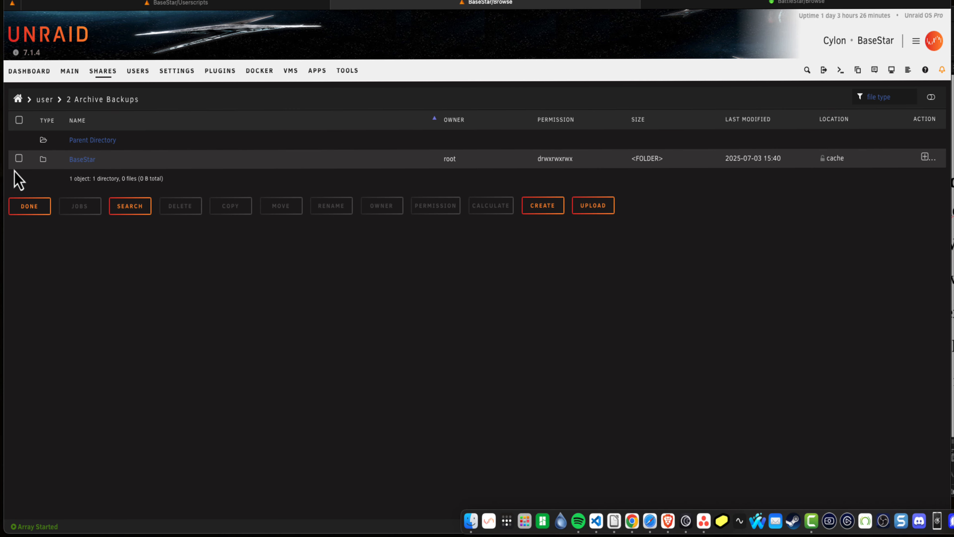
click(19, 158)
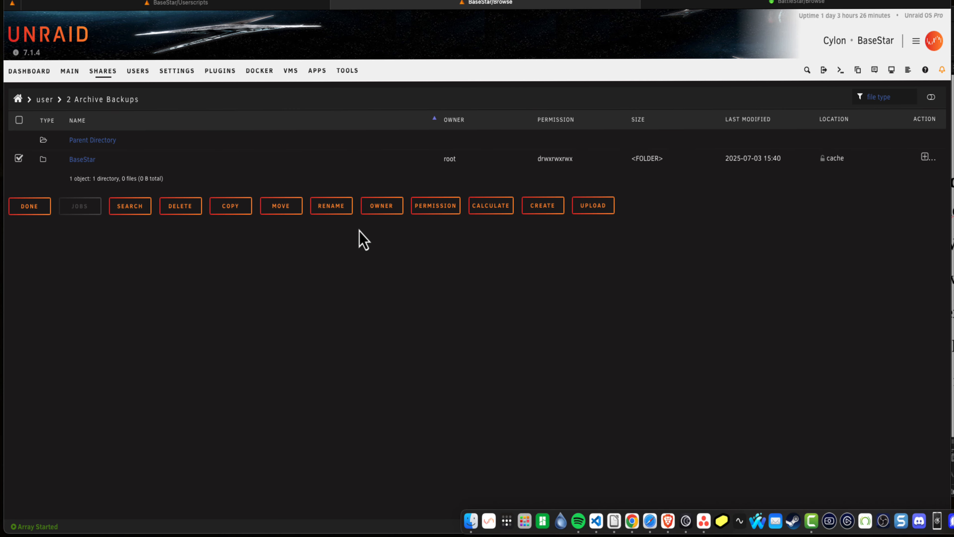
click(493, 213)
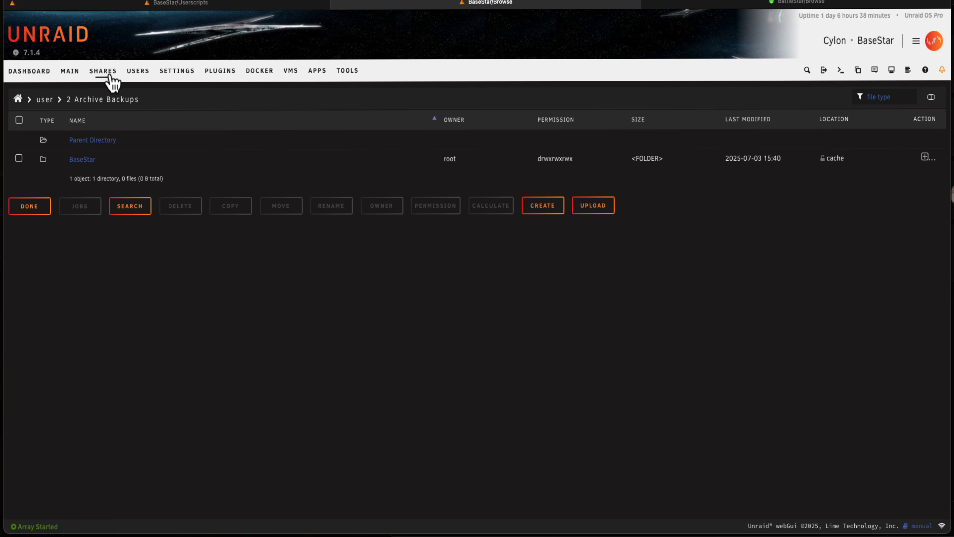
click(107, 74)
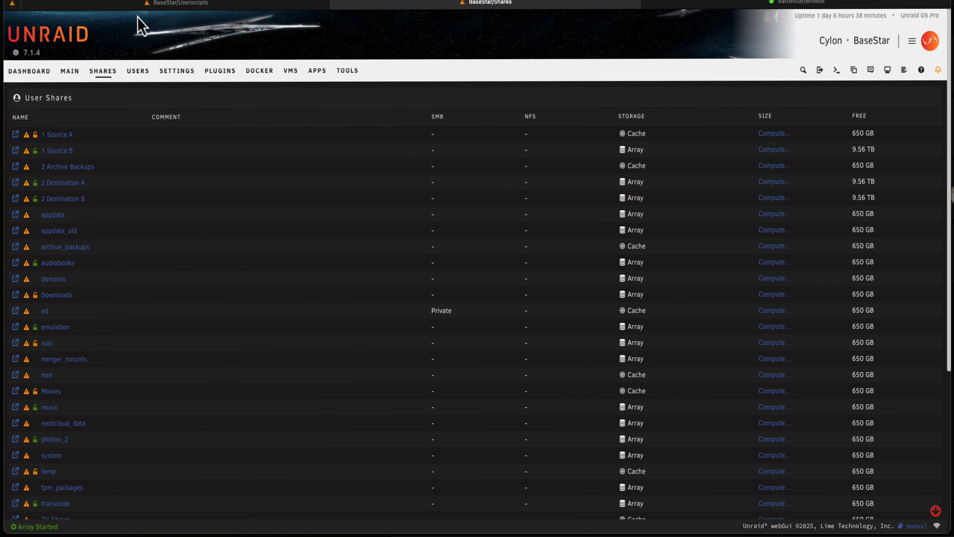
Edit the Rsync script in User Scripts to set MODE to "sync", review the source and destination paths, and save the changes
click(139, 8)
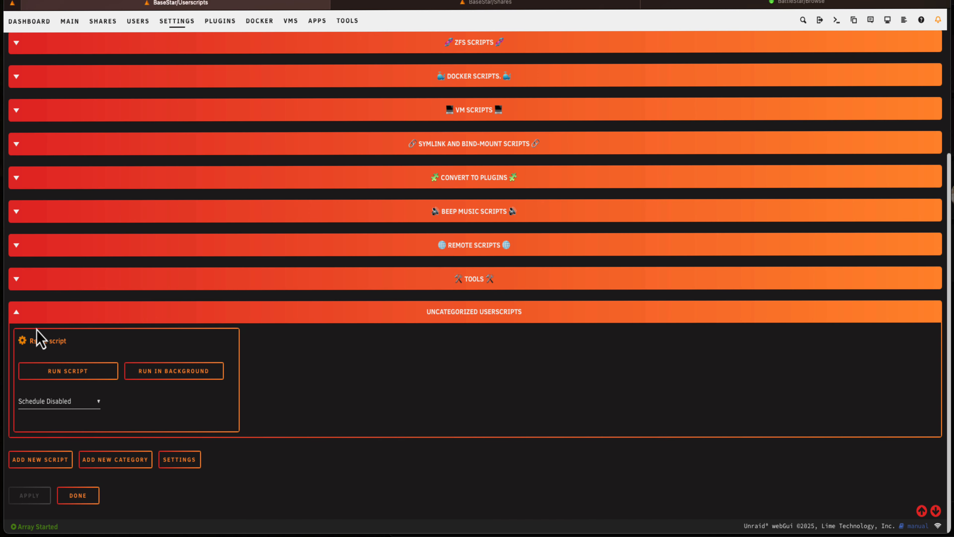
click(23, 341)
click(147, 312)
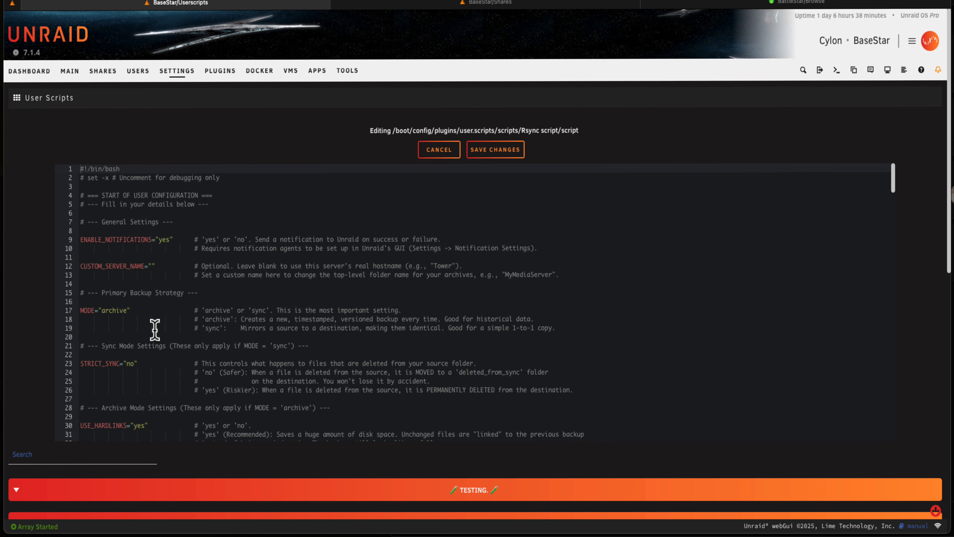
double_click(120, 311)
text(syn)
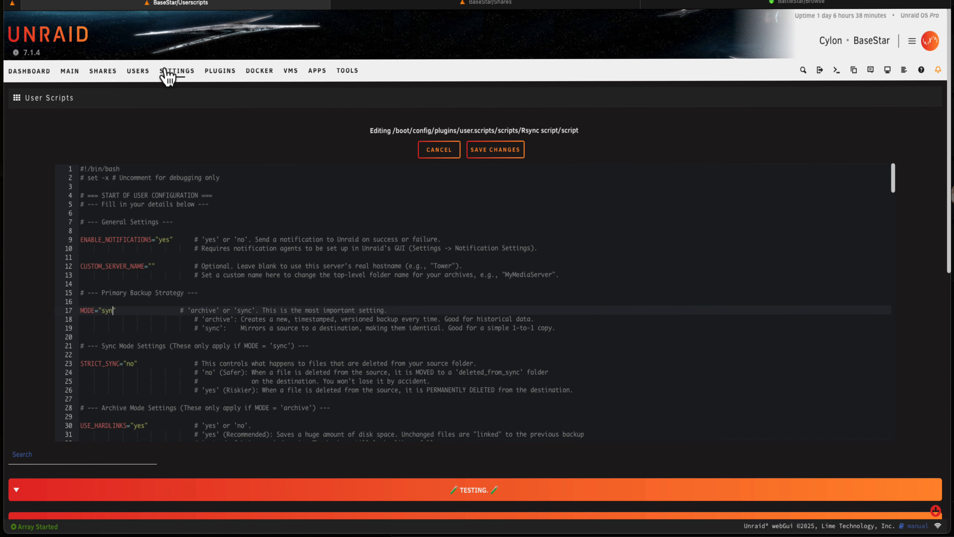
scroll(240, 277, down, 10)
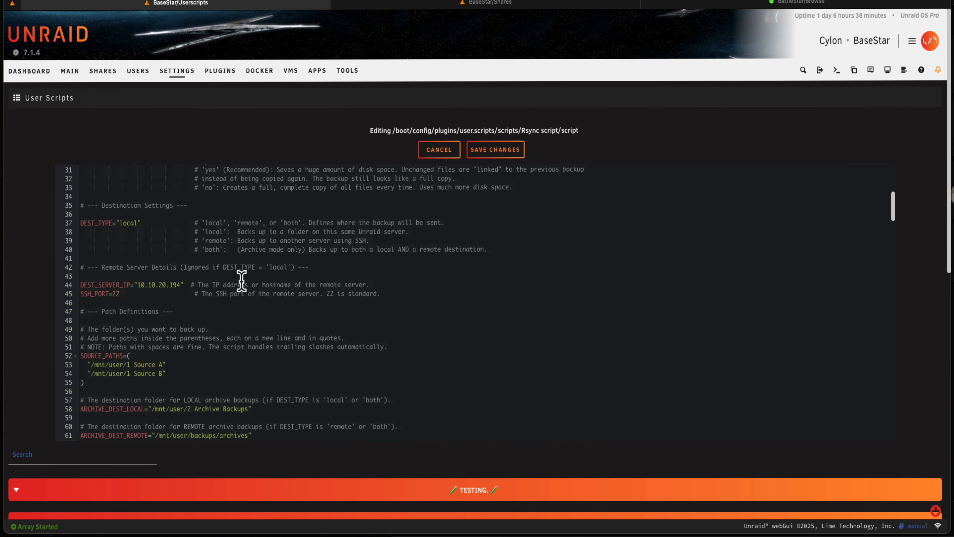
scroll(241, 280, down, 4)
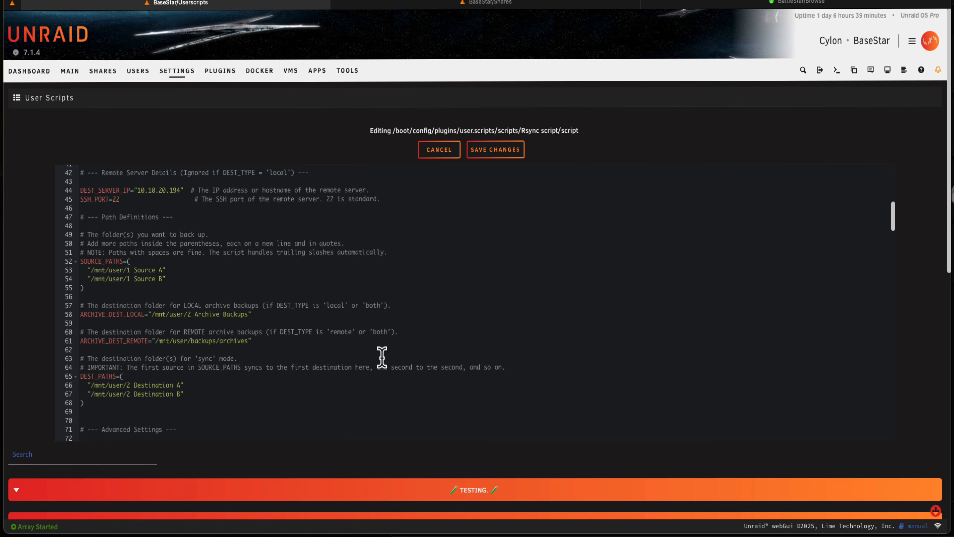
click(474, 152)
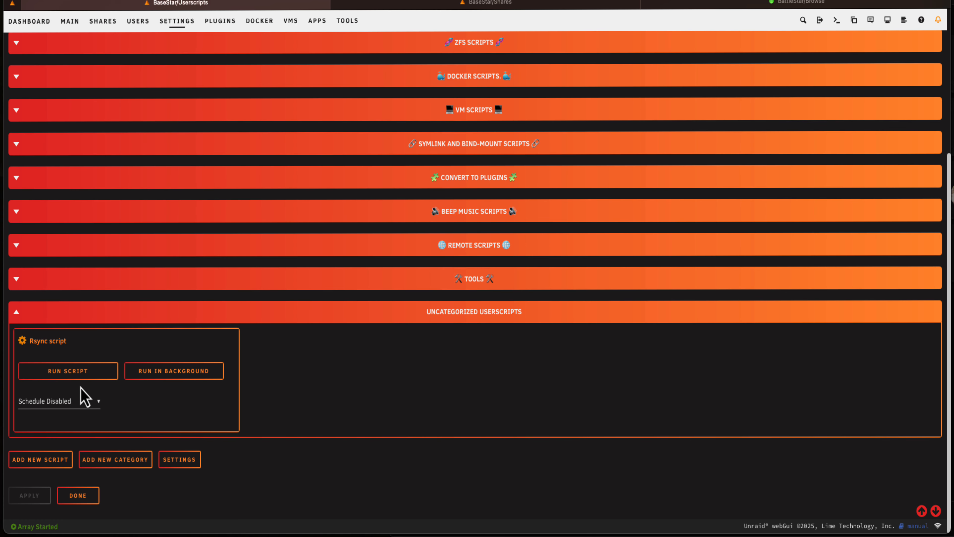
Run the Rsync script in sync mode, close its output window and dismiss the notification
click(75, 371)
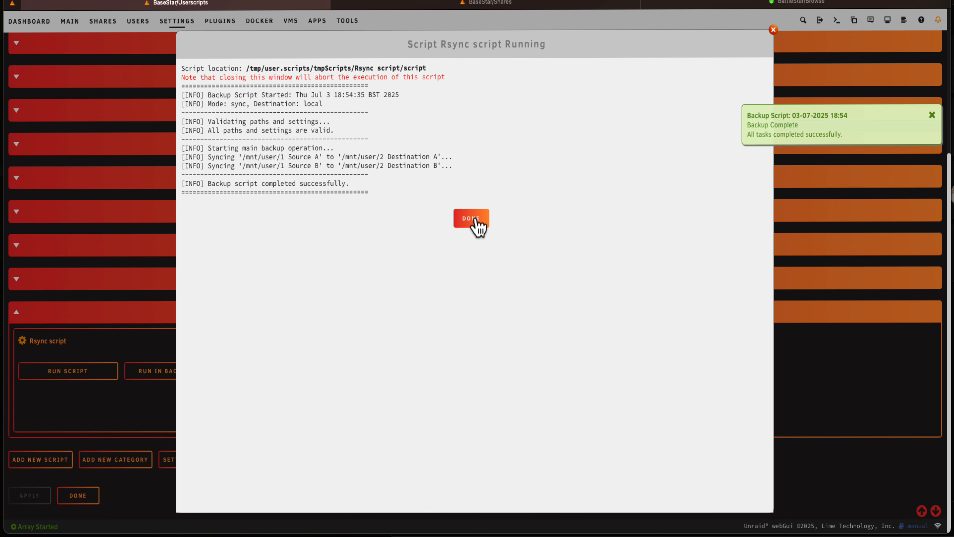
click(475, 219)
click(932, 116)
Browse "2 Destination A", "2 Destination B" and "1 Source A" to compare the synced folders with the source
click(486, 3)
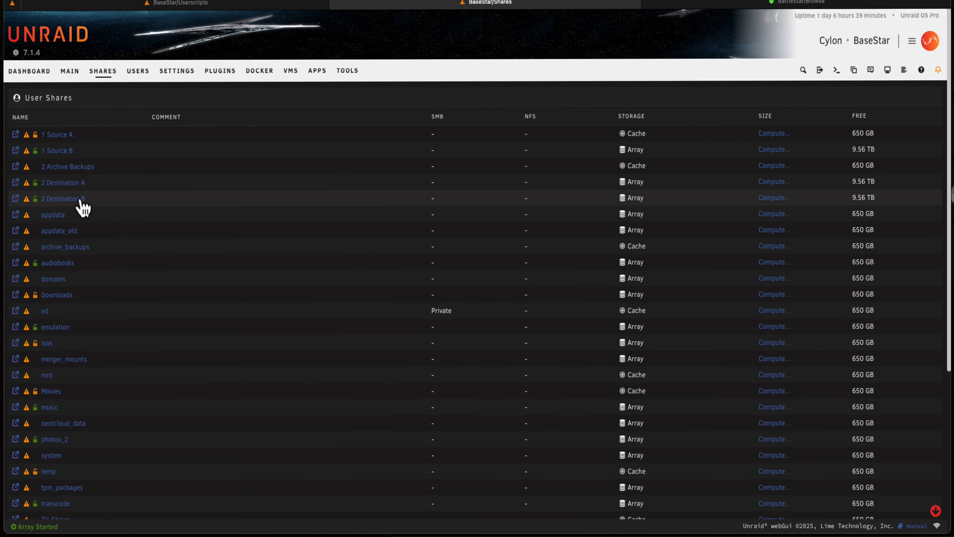
click(15, 184)
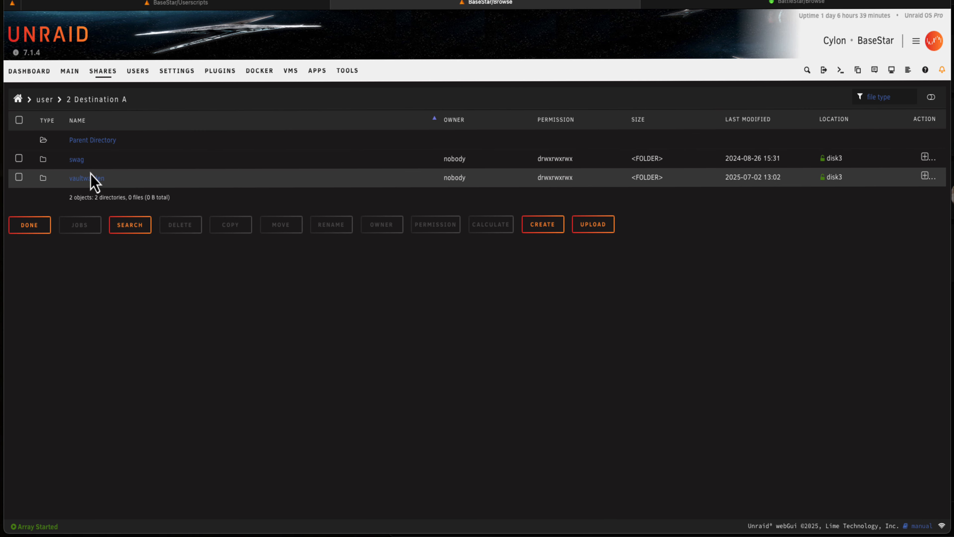
click(87, 142)
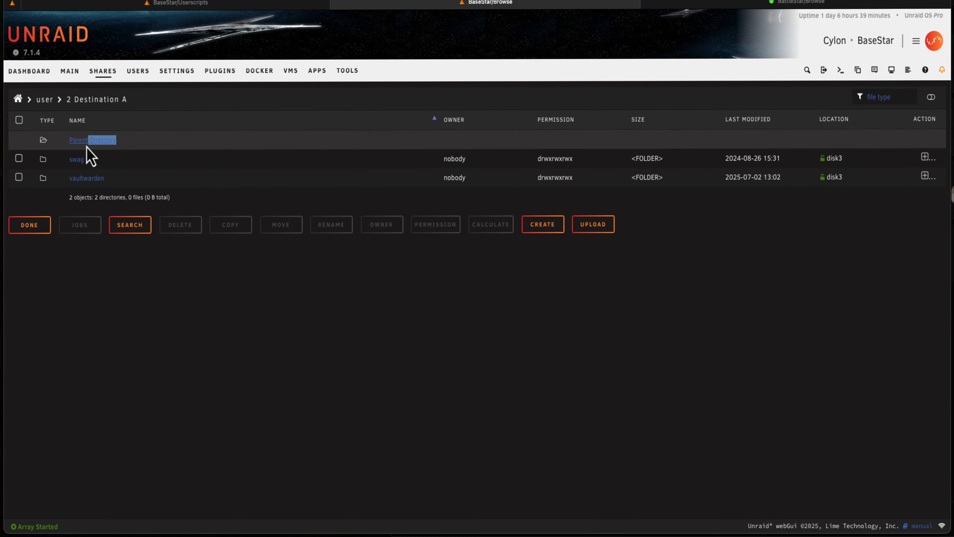
click(82, 236)
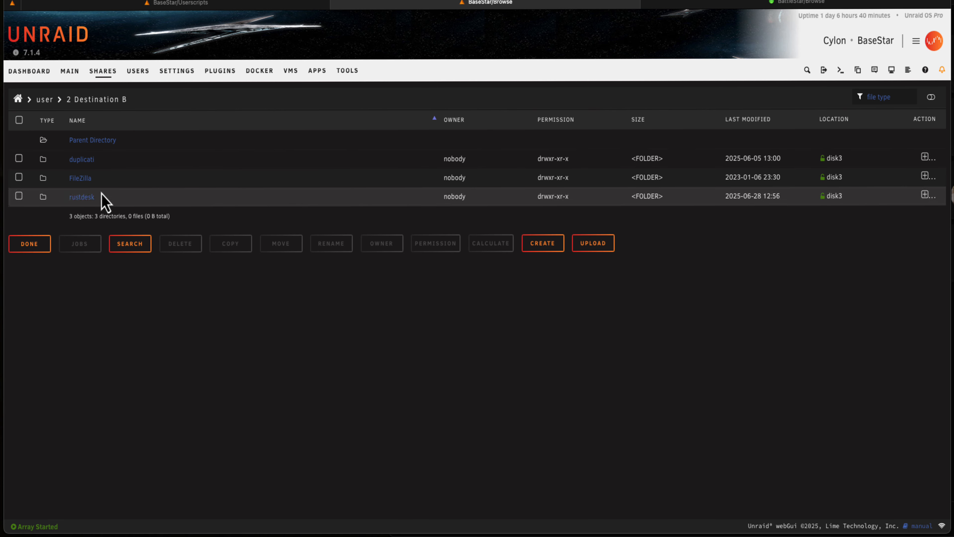
click(94, 141)
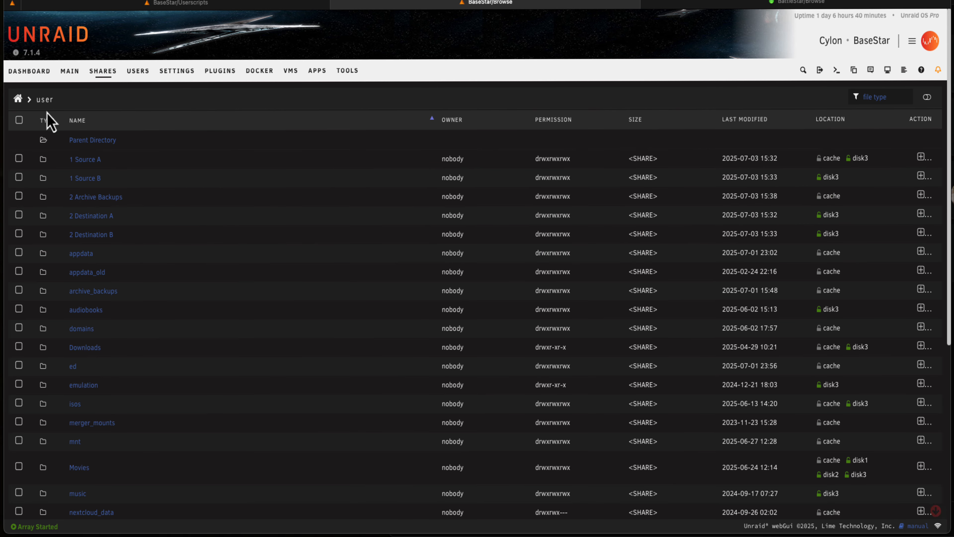
click(85, 165)
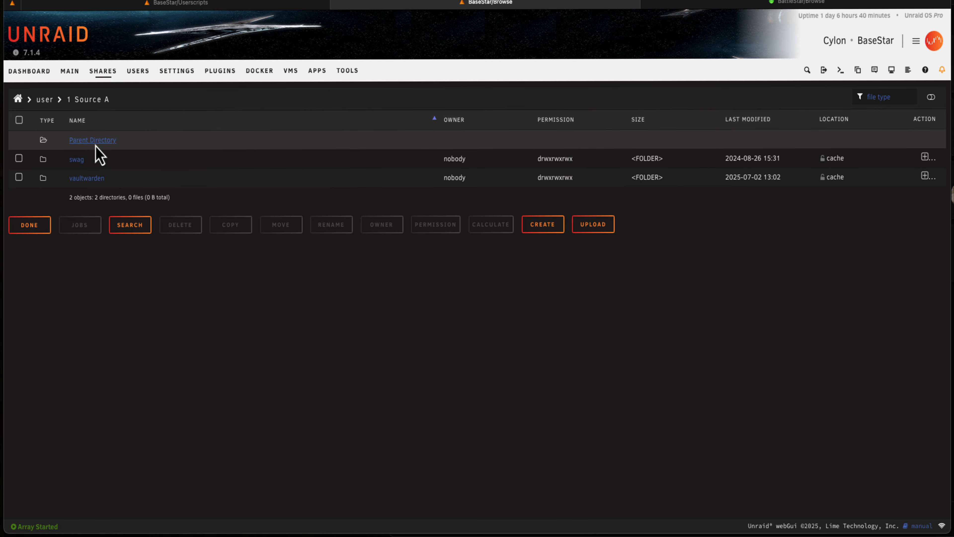
click(96, 147)
Delete the rustdesk folder from "1 Source B" and return to the user shares list
click(93, 184)
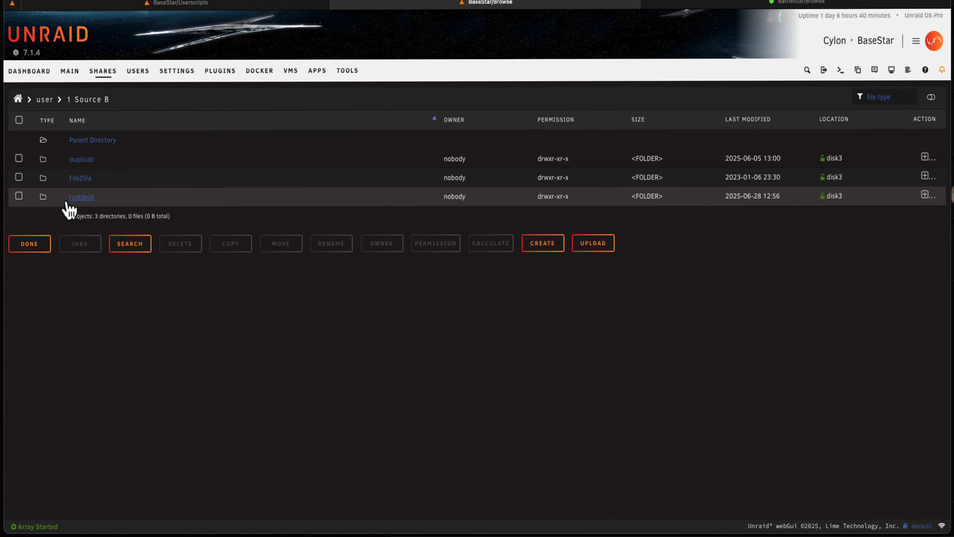
click(19, 197)
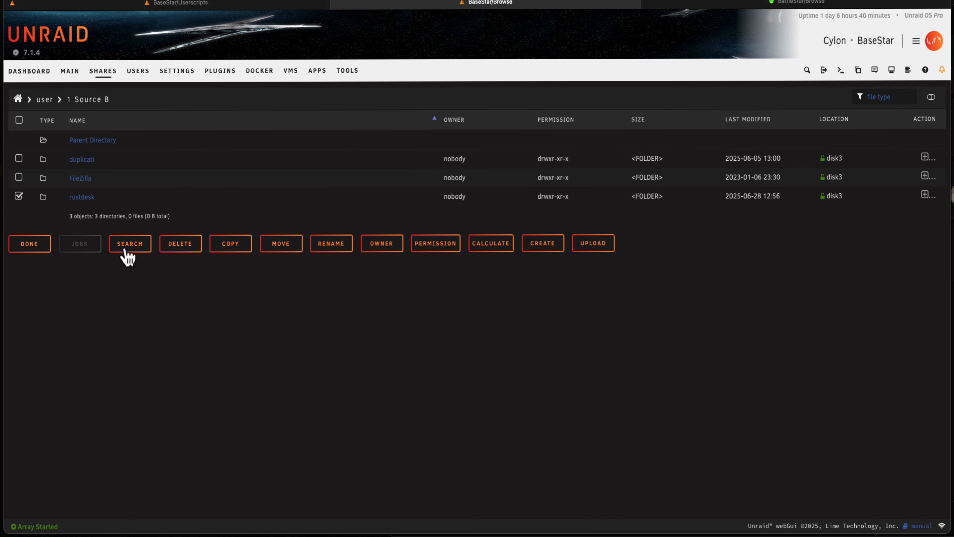
click(180, 244)
click(44, 243)
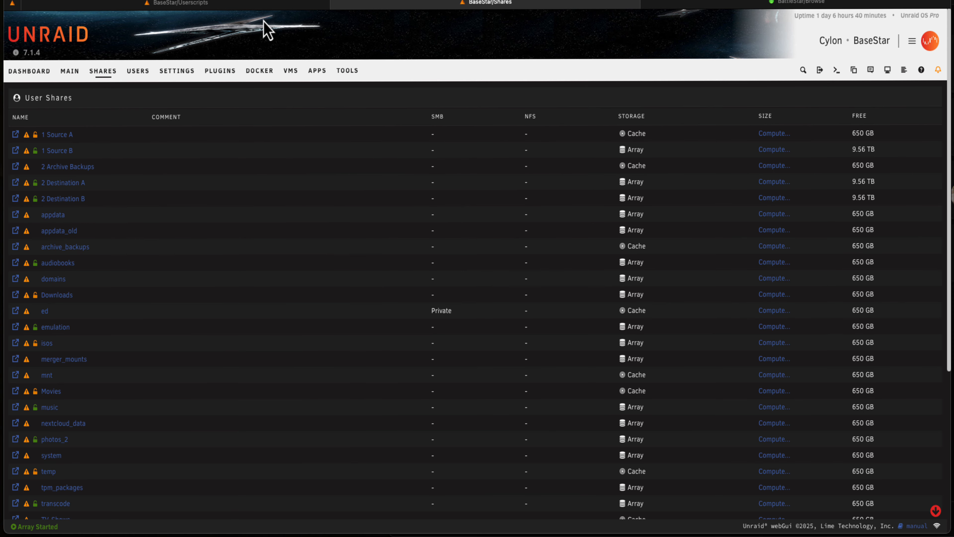
Go back to User Scripts, run the Rsync script again to sync the deletion, and close its output window
click(263, 4)
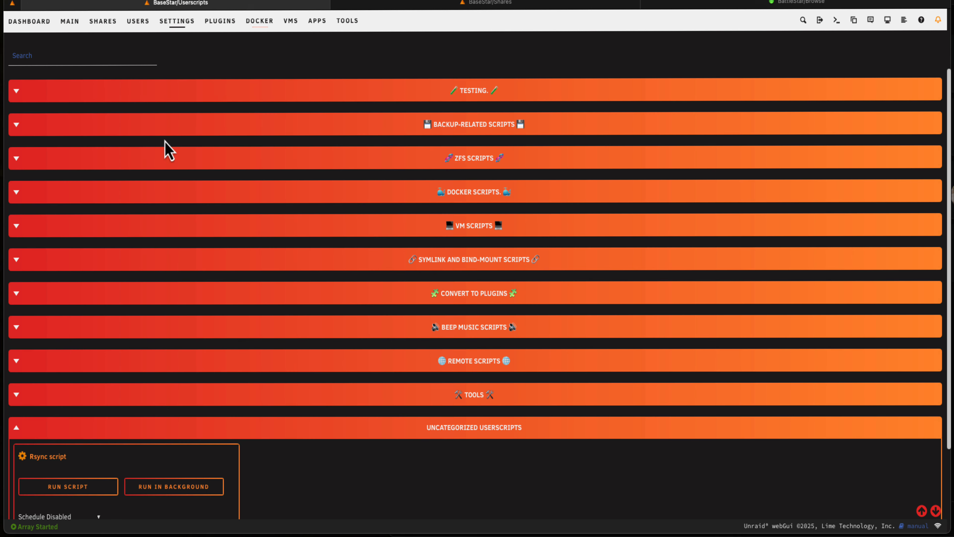
scroll(166, 143, down, 3)
click(71, 370)
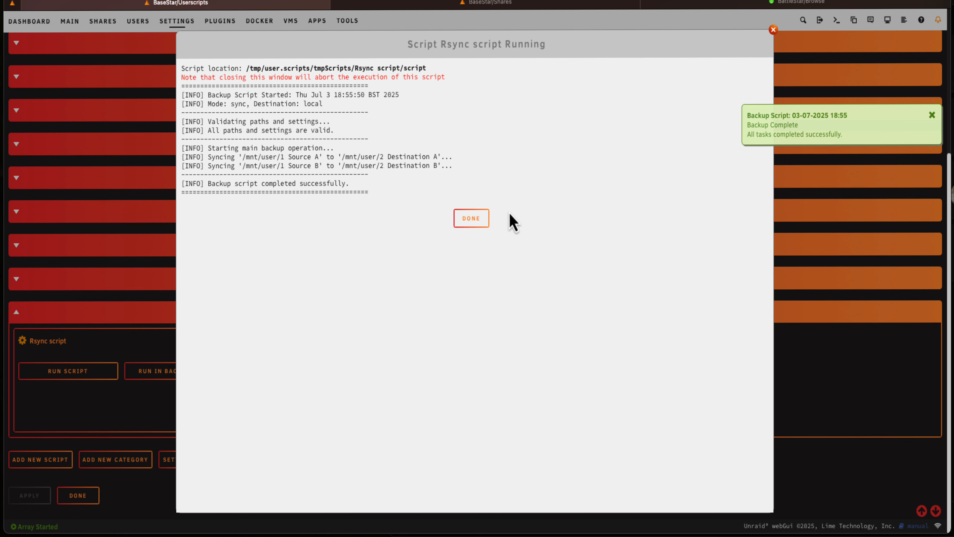
click(472, 219)
Return to the user shares list and check the contents of "2 Destination A" and "2 Destination B"
click(369, 4)
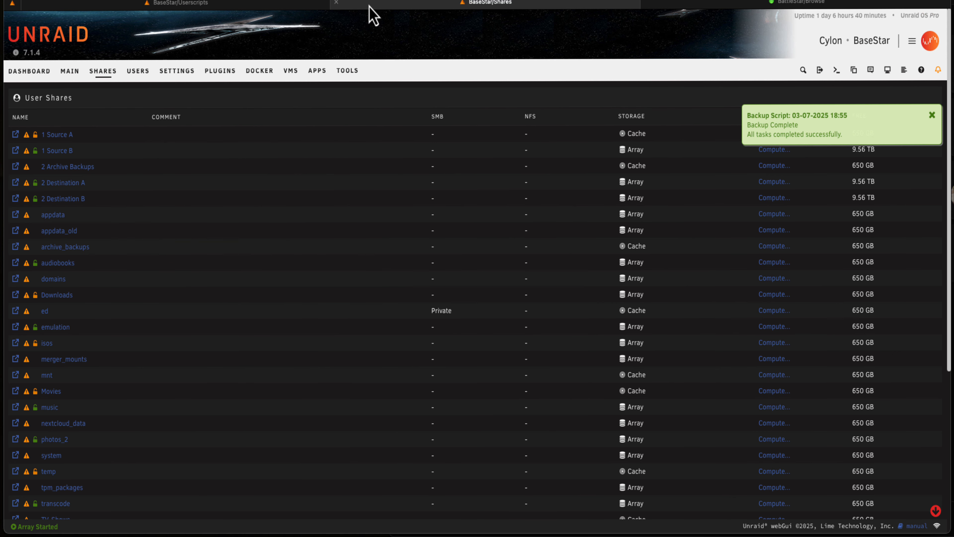
click(15, 184)
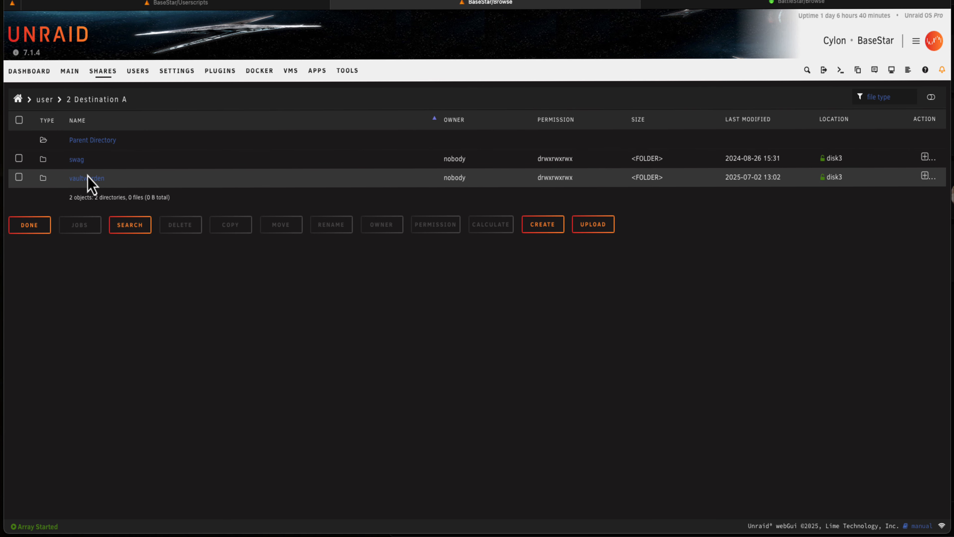
key(super+Left)
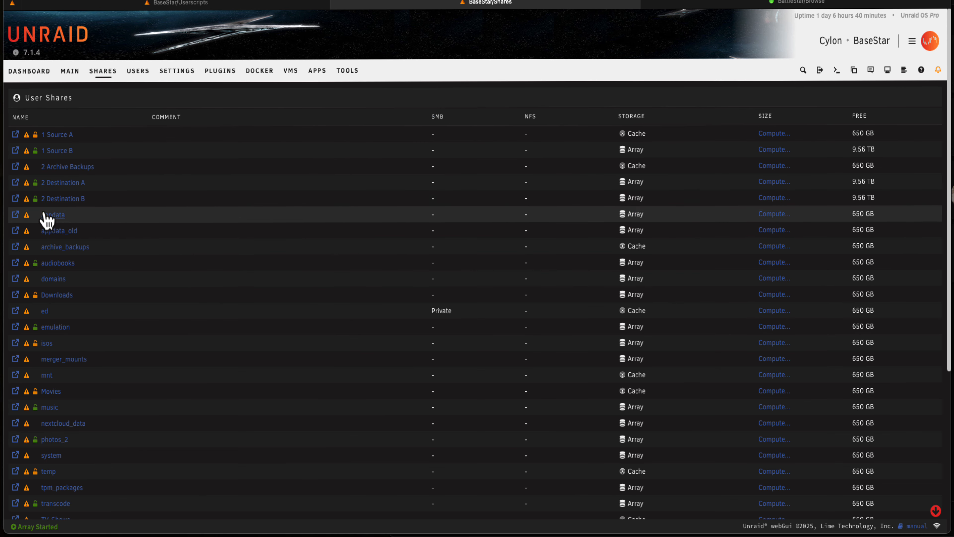
click(16, 200)
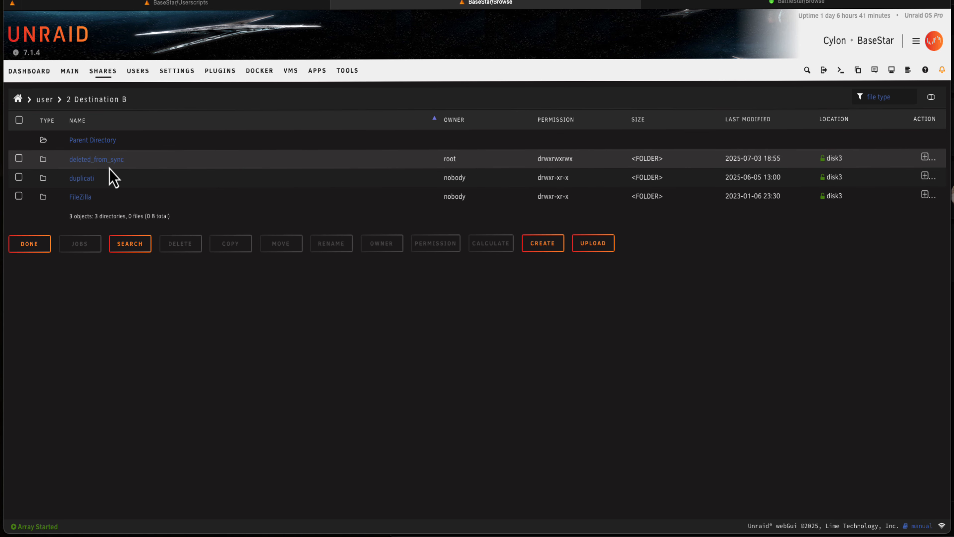
Inspect the rustdesk folder under deleted_from_sync/2025-07-03_1855, and return to the top level of "2 Destination B"
click(90, 165)
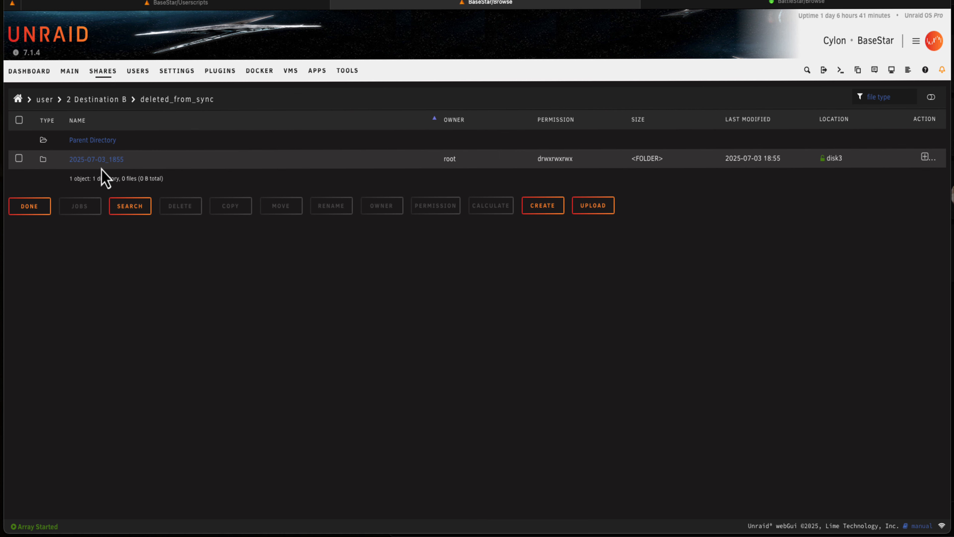
click(113, 160)
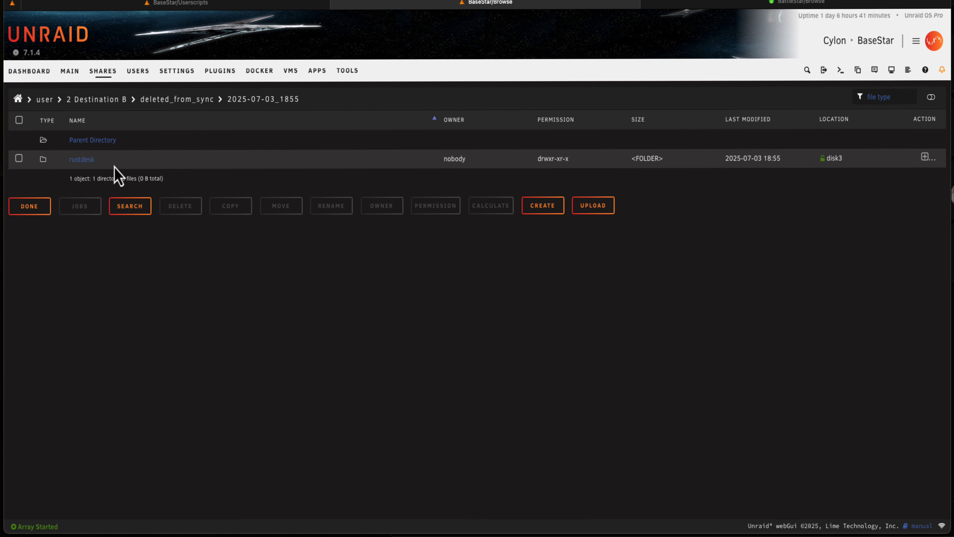
click(73, 161)
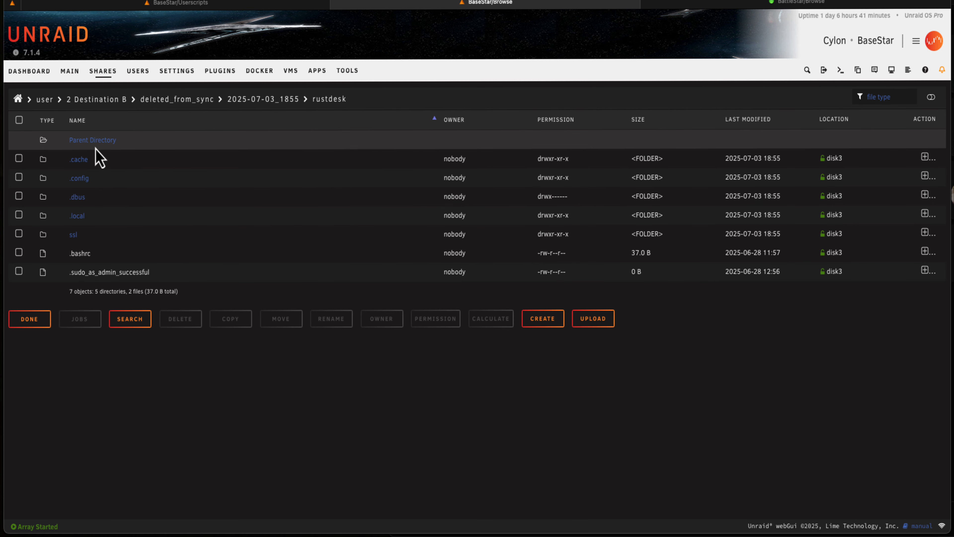
click(102, 100)
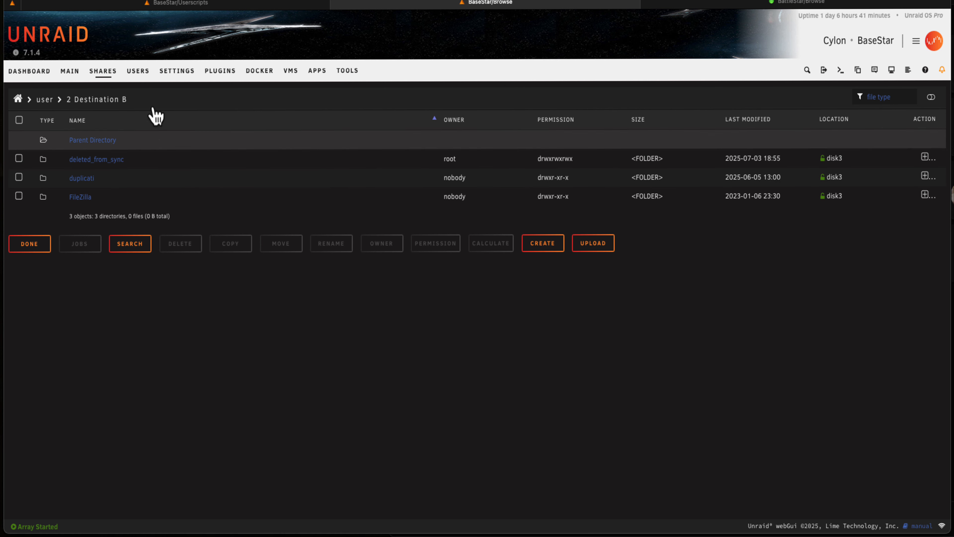
Open "2 Destination B" from BaseStar's user shares and delete its deleted_from_sync folder
click(180, 3)
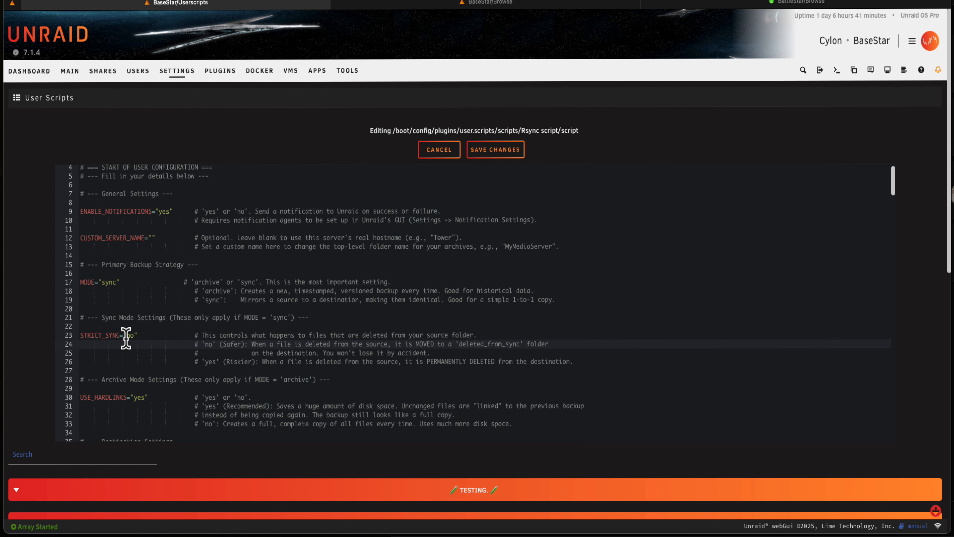
click(104, 75)
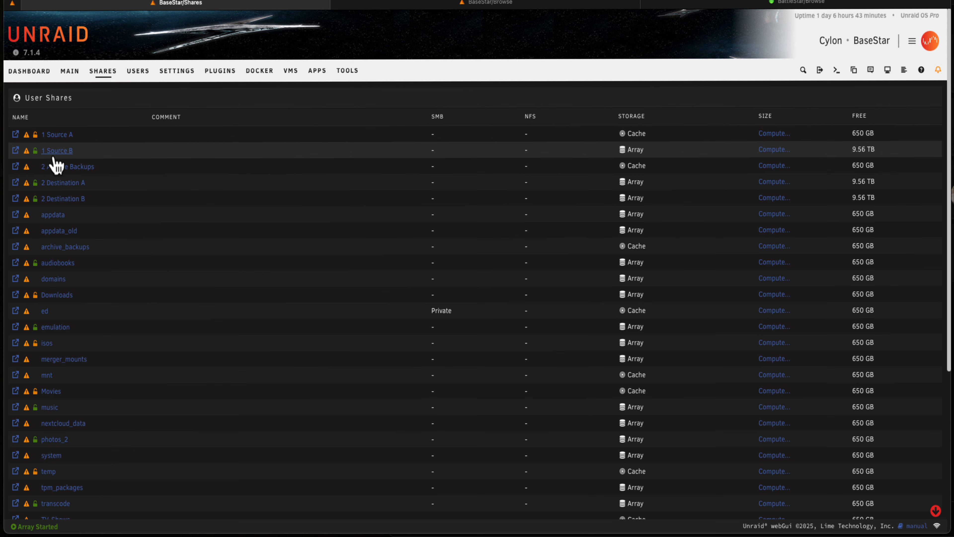
click(15, 199)
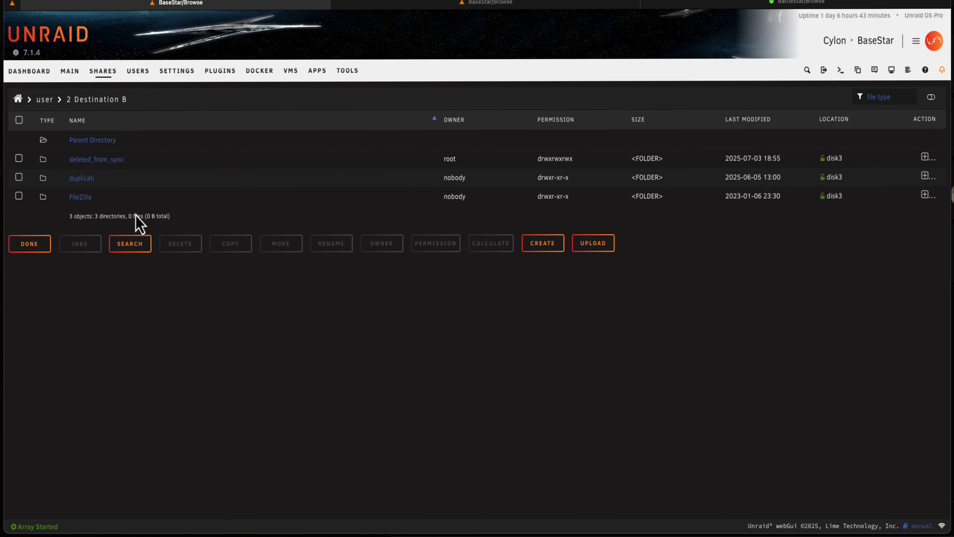
click(91, 165)
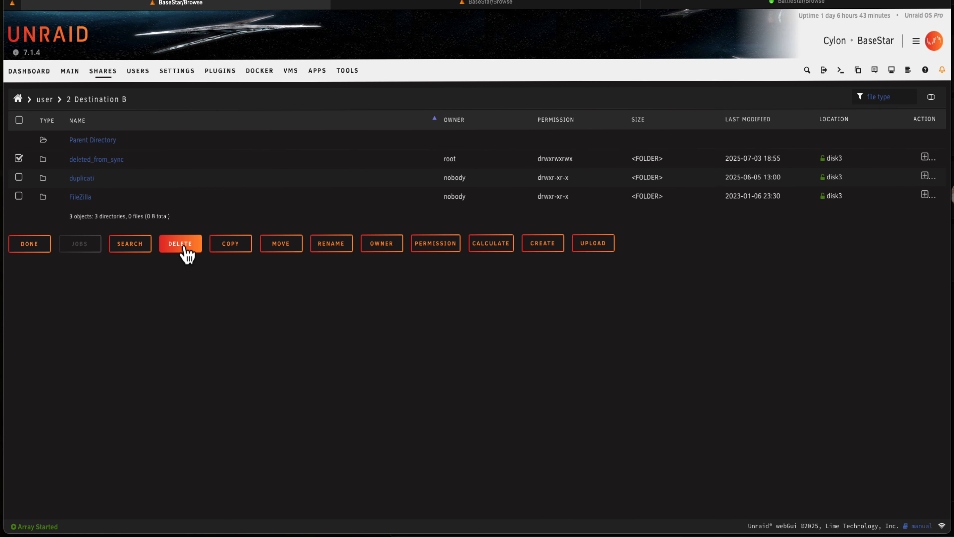
click(184, 249)
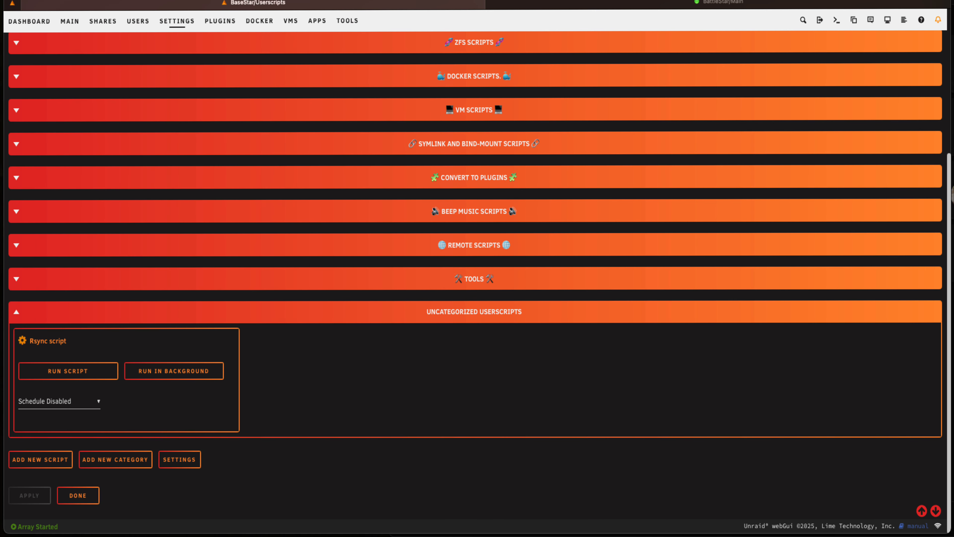
Edit the Rsync script in User Scripts, set DEST_TYPE to "remote", and save the changes
click(22, 341)
click(155, 309)
scroll(188, 327, down, 3)
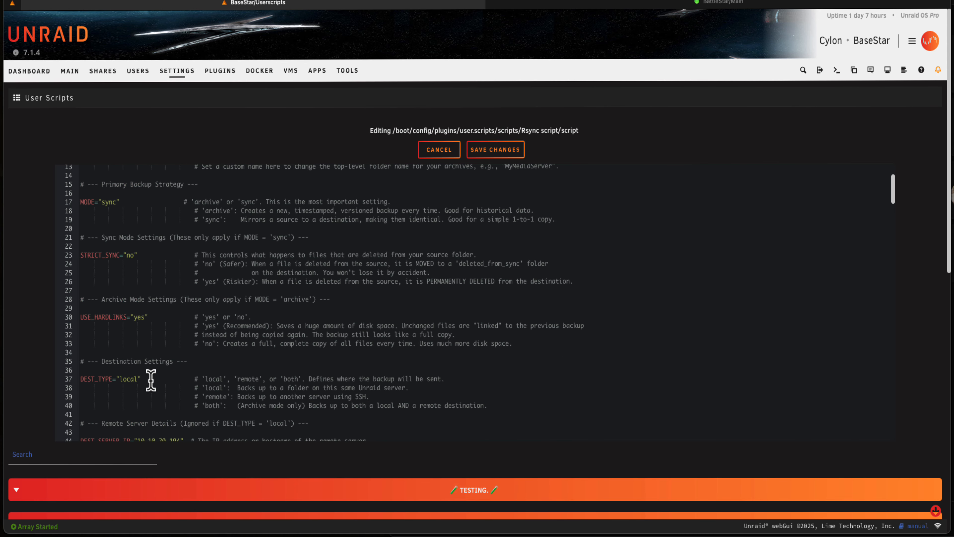
double_click(127, 379)
text(re)
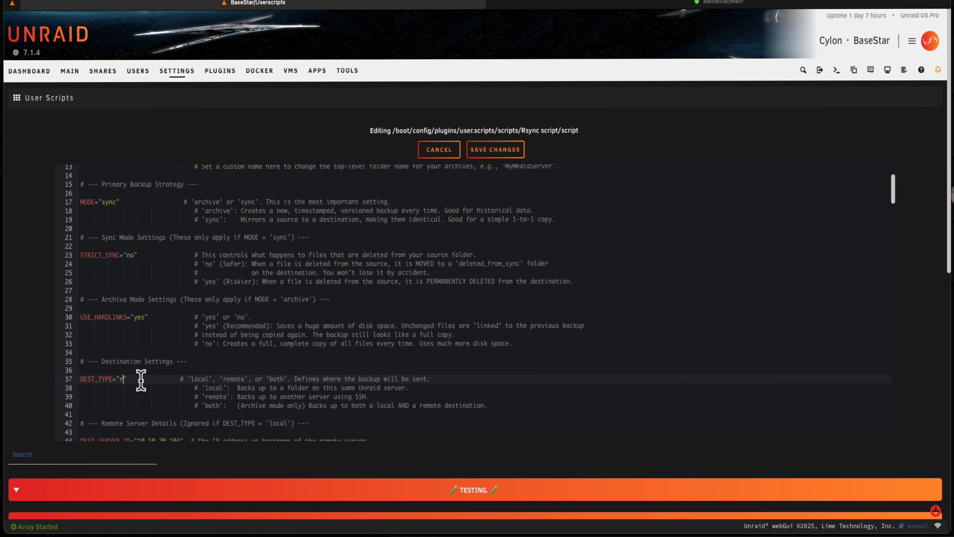
text(mote)
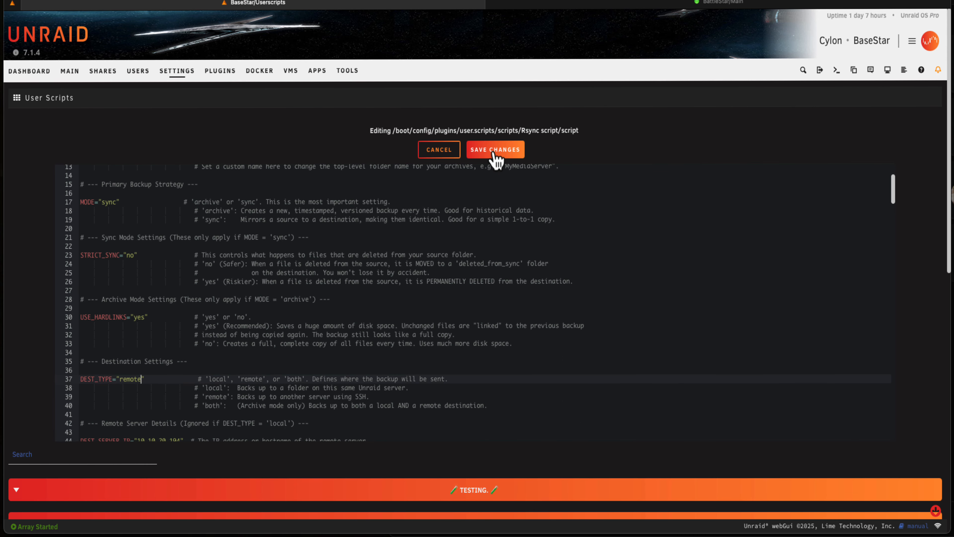
click(496, 150)
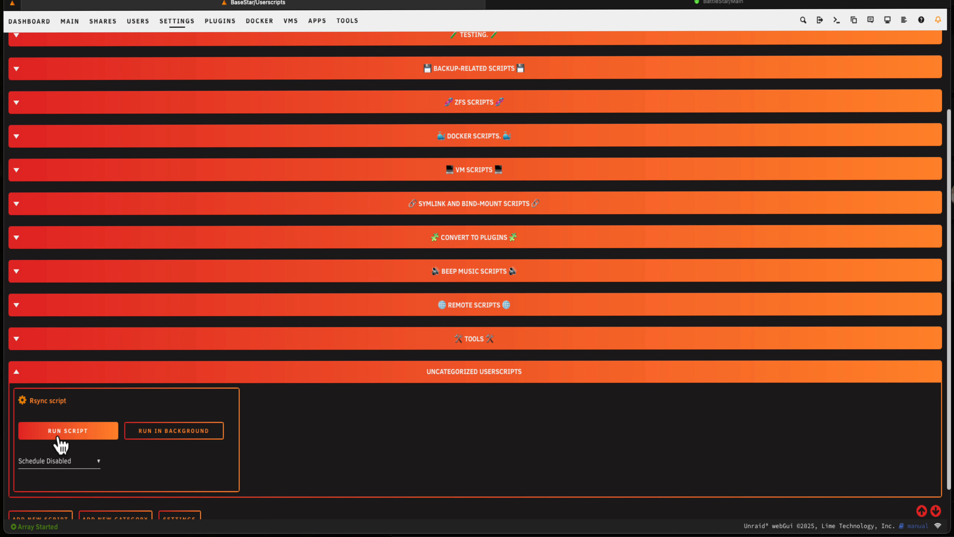
Run the Rsync script, dismiss the backup notification, check the SSH target address in the output, and close the output window
click(70, 436)
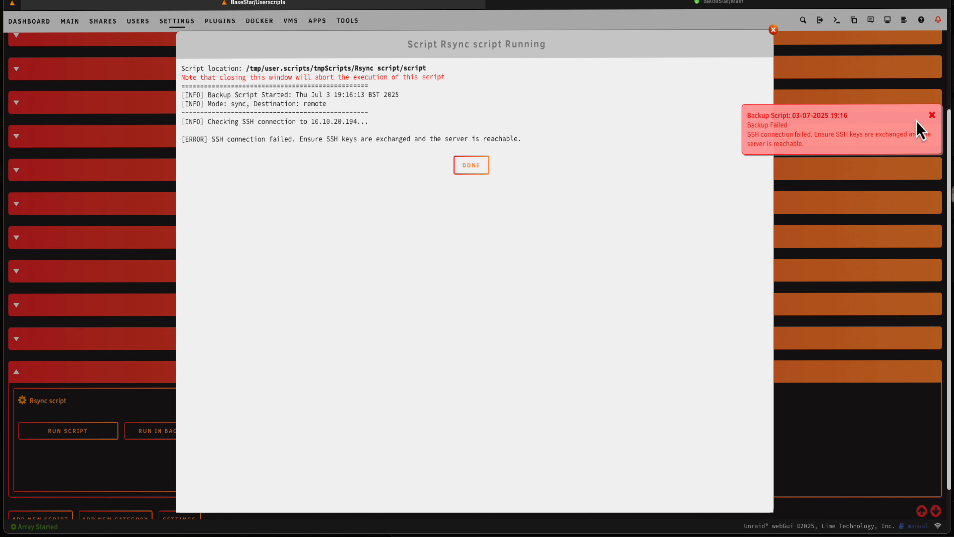
click(932, 115)
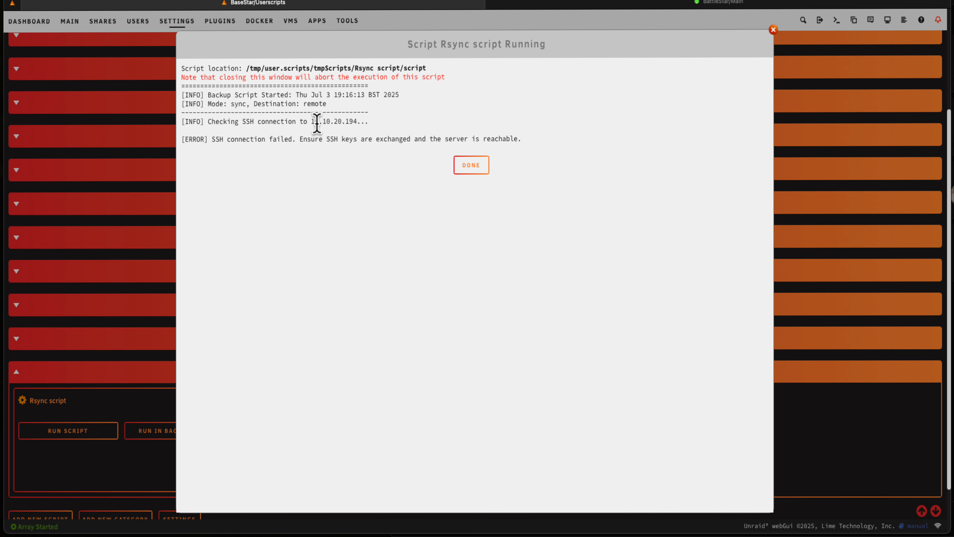
drag(312, 121, 364, 122)
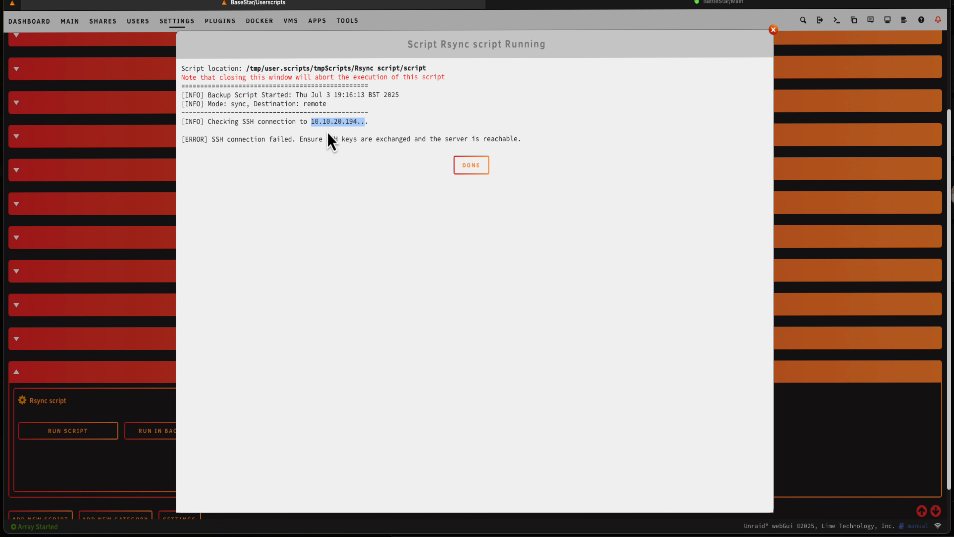
click(465, 171)
scroll(430, 235, down, 3)
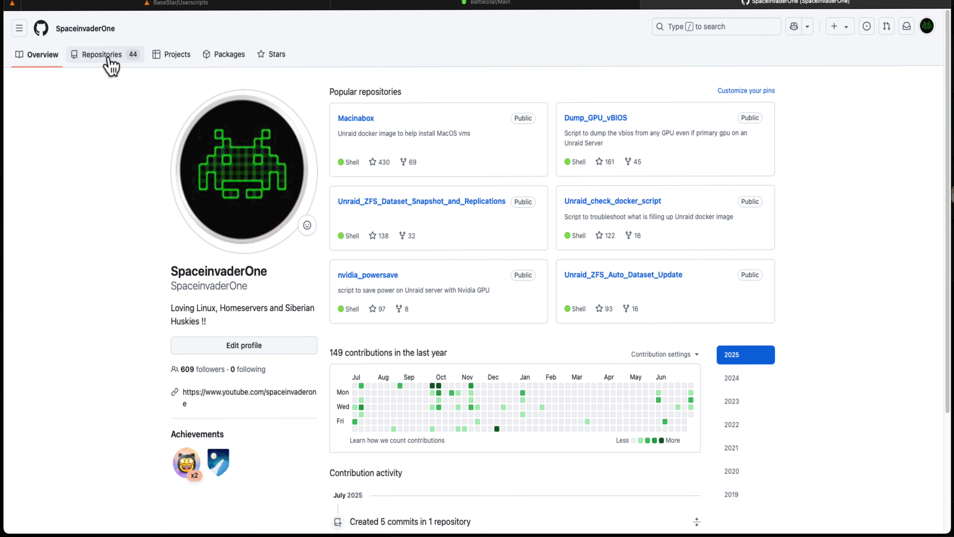
Open ssh_exchange_script_generator.sh in SpaceinvaderOne's Easy_Unraid_SSHKey_Exchange repository on GitHub and copy its full code
click(108, 57)
scroll(571, 171, down, 20)
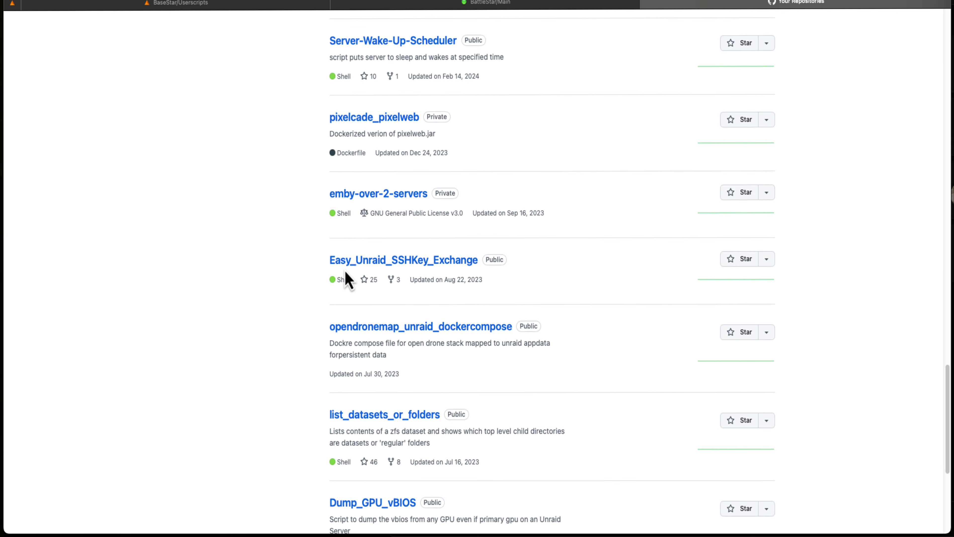
click(406, 269)
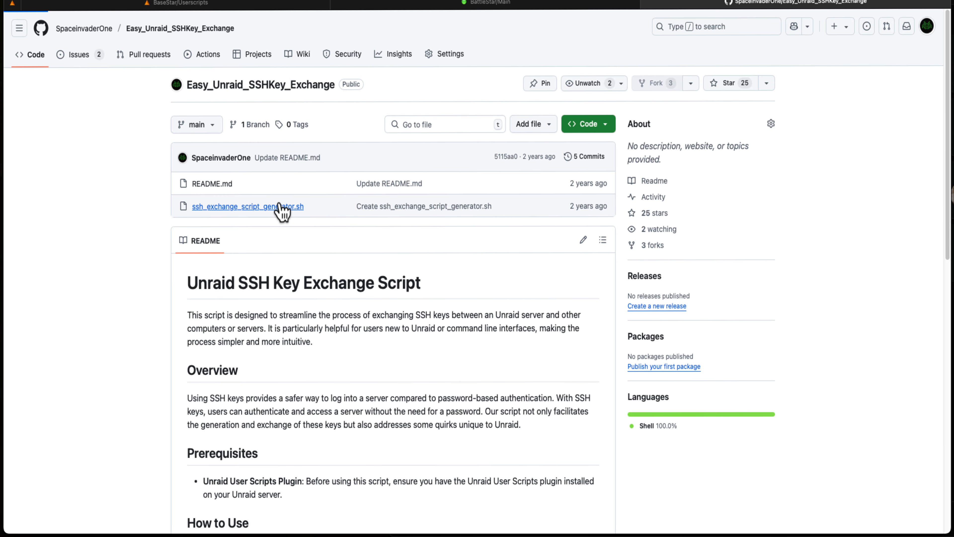
click(282, 206)
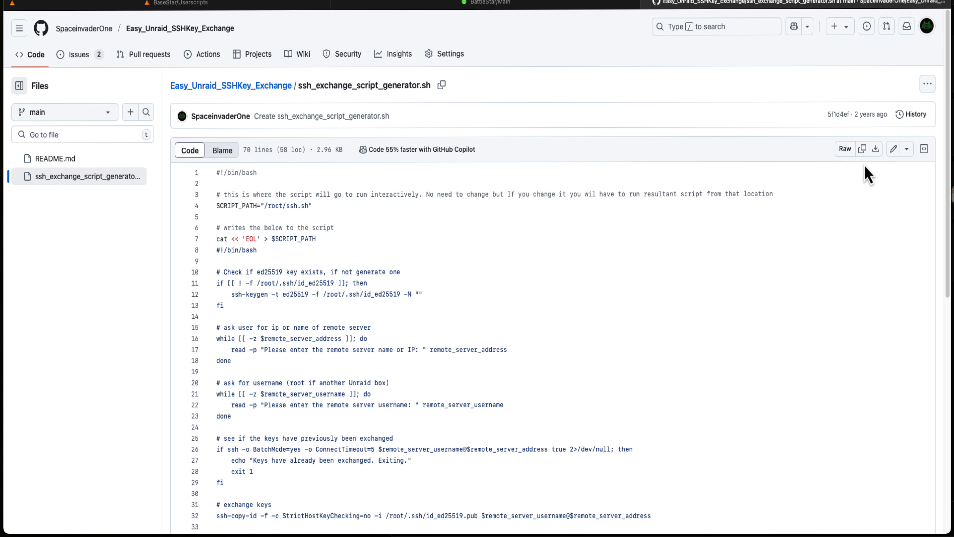
click(863, 150)
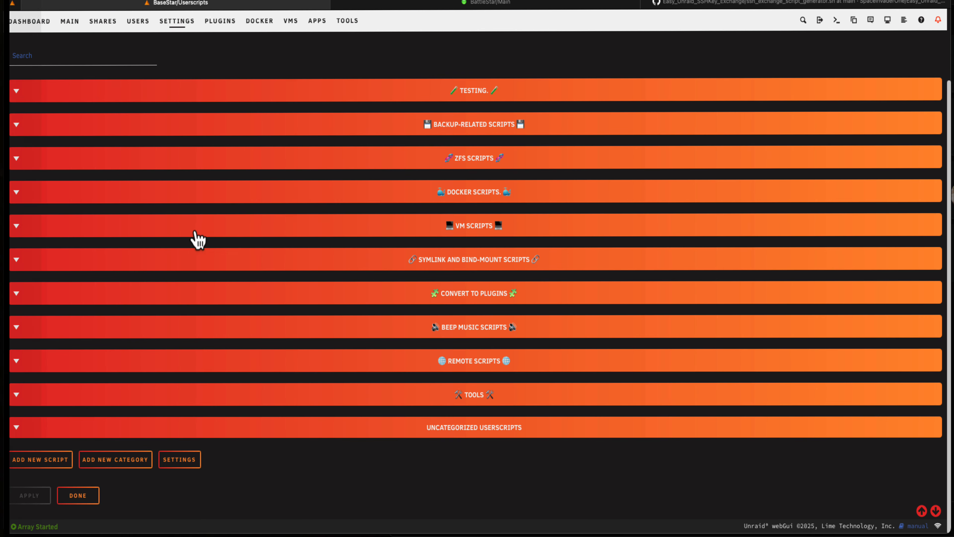
Return to BaseStar's User Scripts and add a new script named "ssh"
click(56, 462)
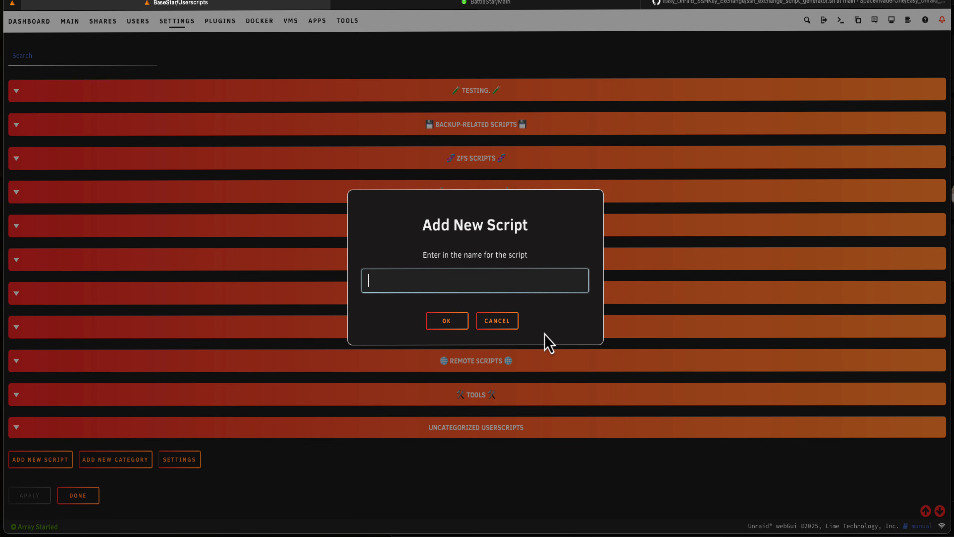
text(ssh)
key(Return)
Open the ssh script for editing, paste in the copied key exchange code, and save the changes
scroll(181, 456, down, 2)
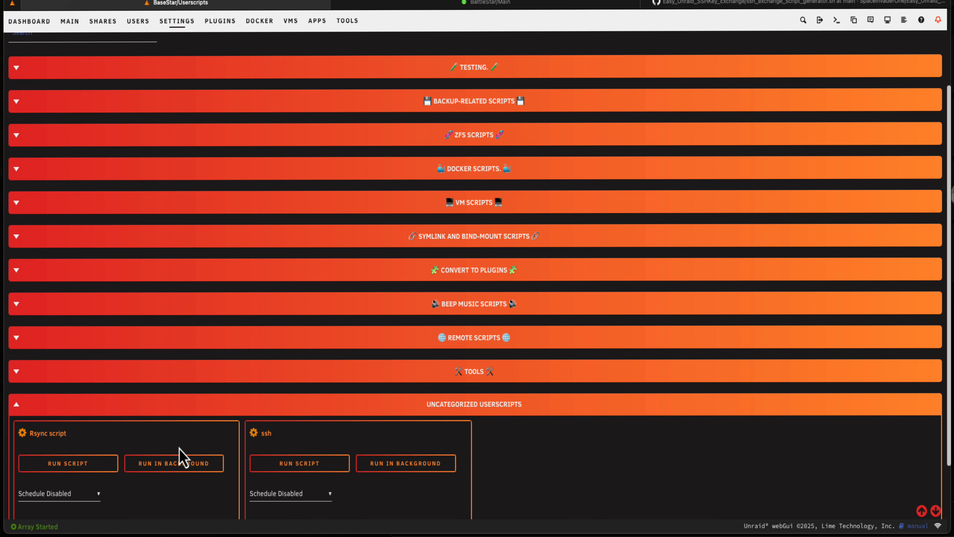
click(254, 415)
click(283, 379)
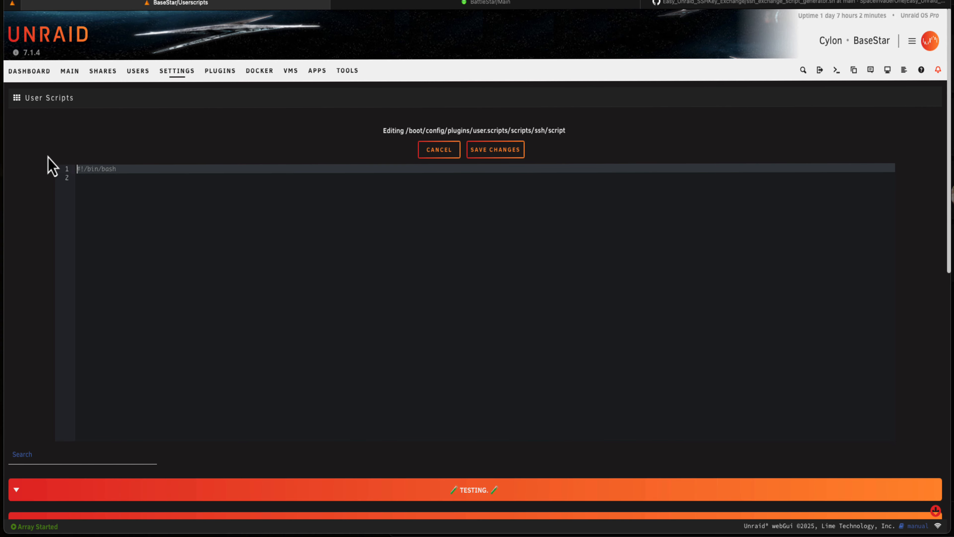
key(super+v)
click(515, 164)
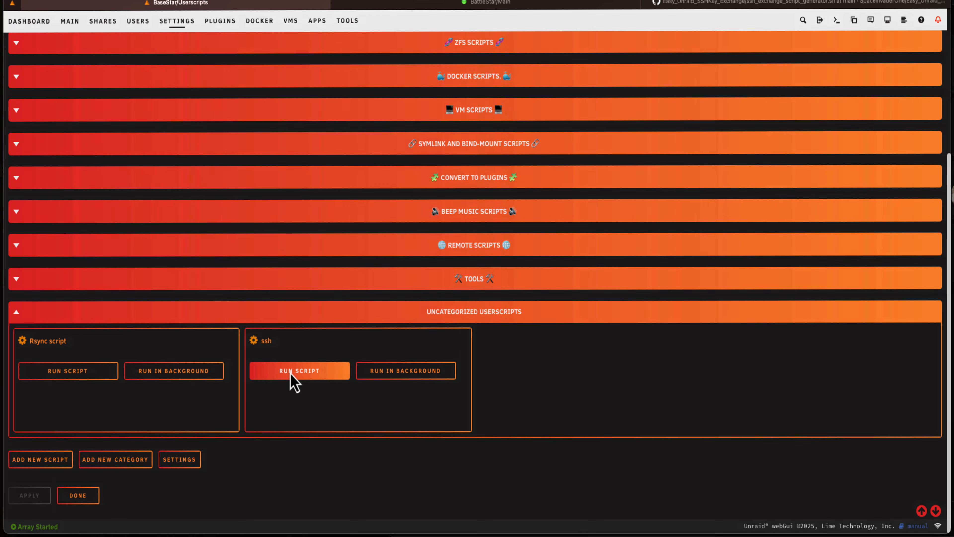
Run the ssh user script, close its output, and launch ./ssh.sh in a BaseStar terminal
click(293, 379)
click(470, 319)
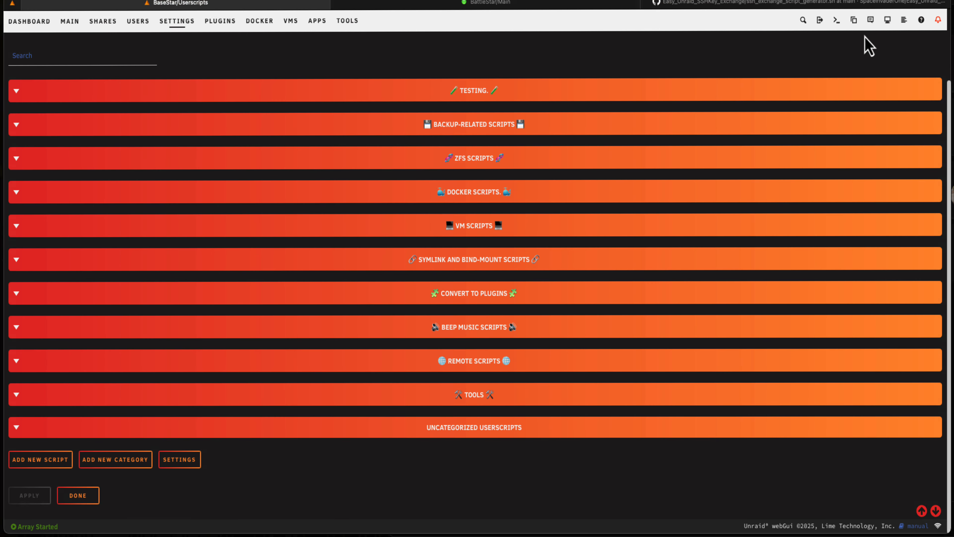
click(838, 23)
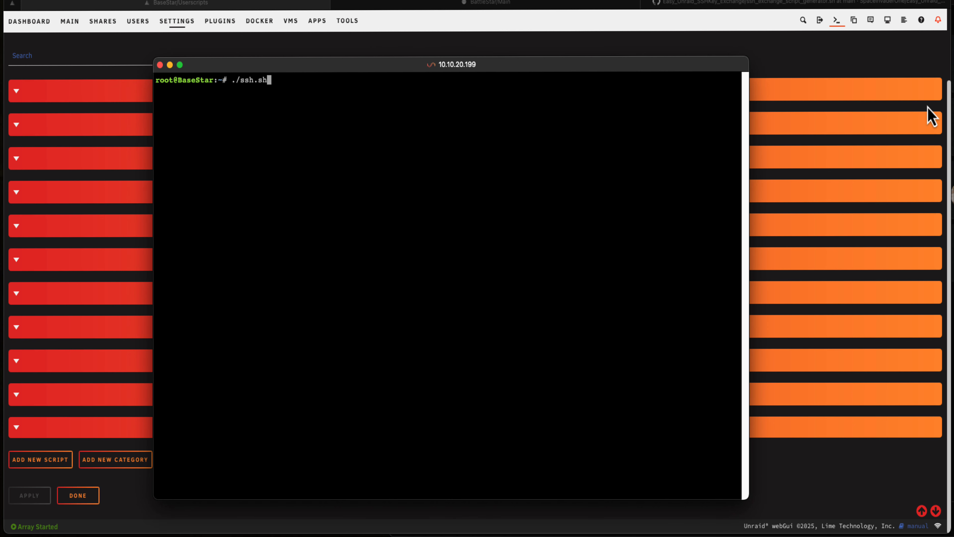
key(Return)
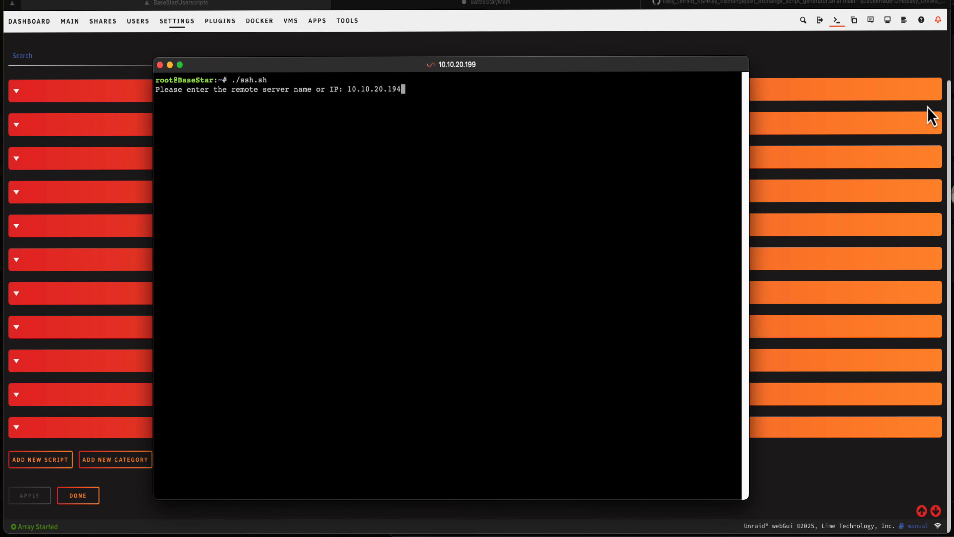
Exchange SSH keys with server 10.10.20.194 as username root, enter the remote server's password, and close the terminal
key(Return)
text(r the remote server username: r)
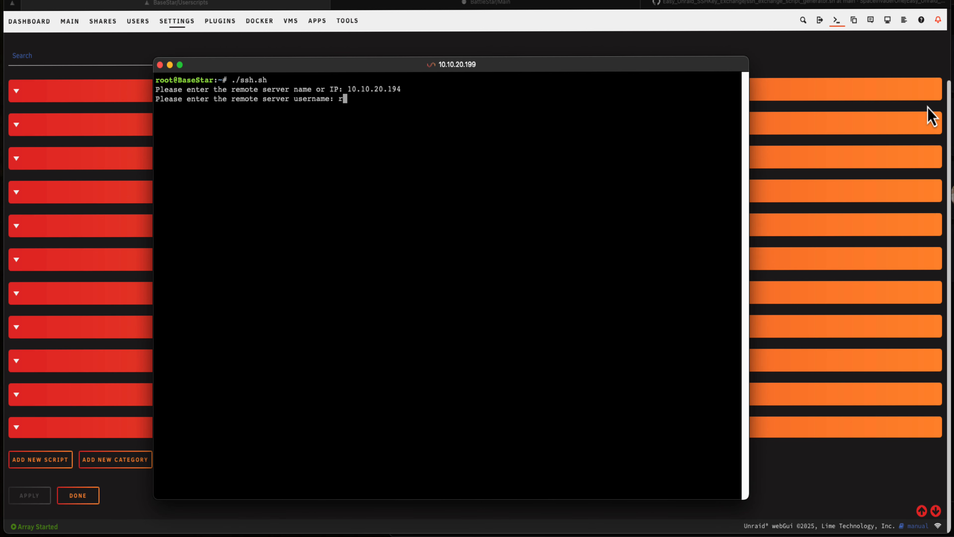
text(oot)
key(Return)
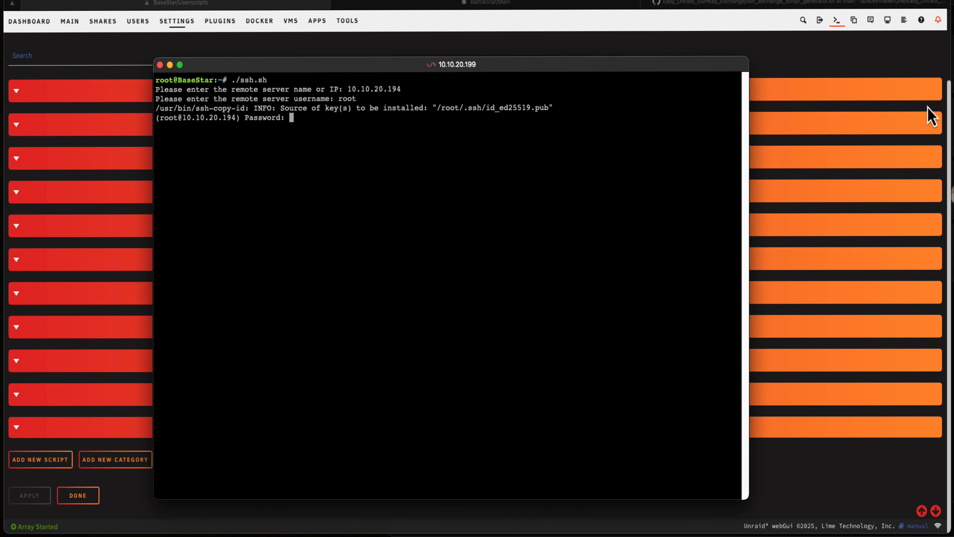
key(Return)
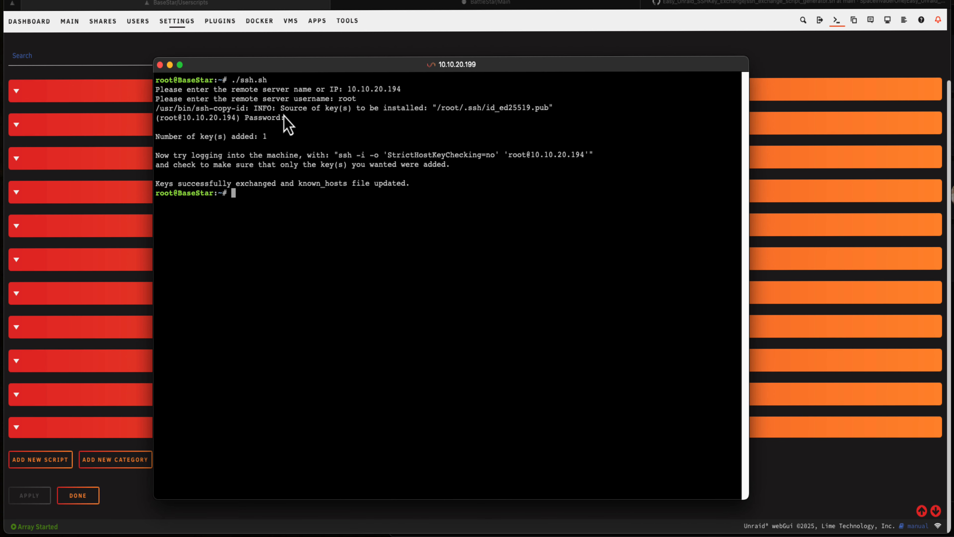
click(159, 64)
Run the Rsync script again to sync to the remote server, and close its output window
scroll(86, 412, down, 3)
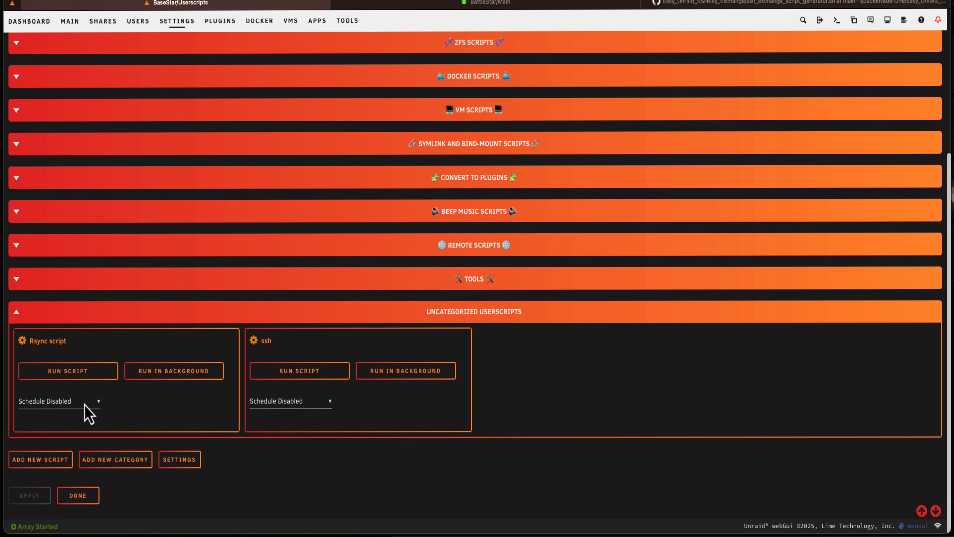
click(77, 376)
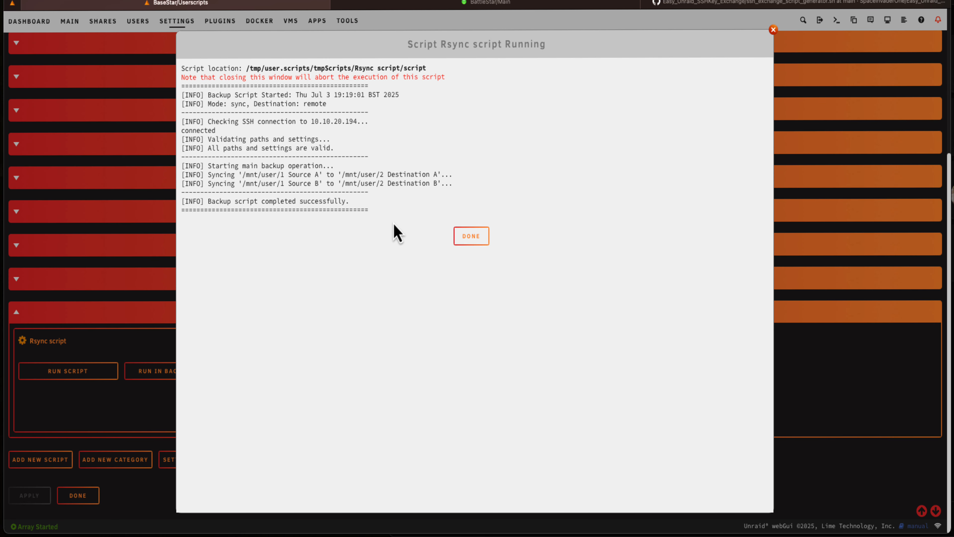
click(466, 237)
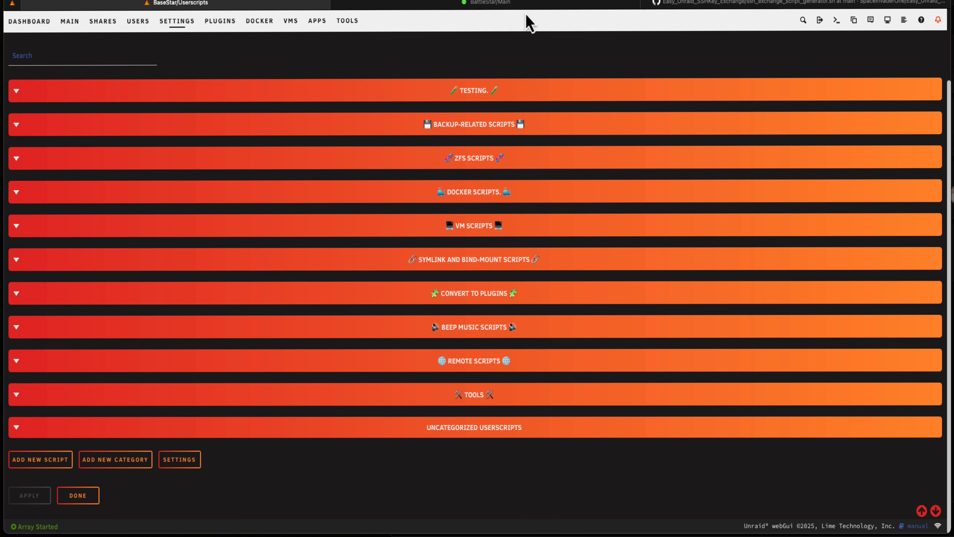
Switch to the BattleStar server, check the contents of "2 Destination A" and "2 Destination B", and go to its main device overview
click(526, 5)
click(172, 71)
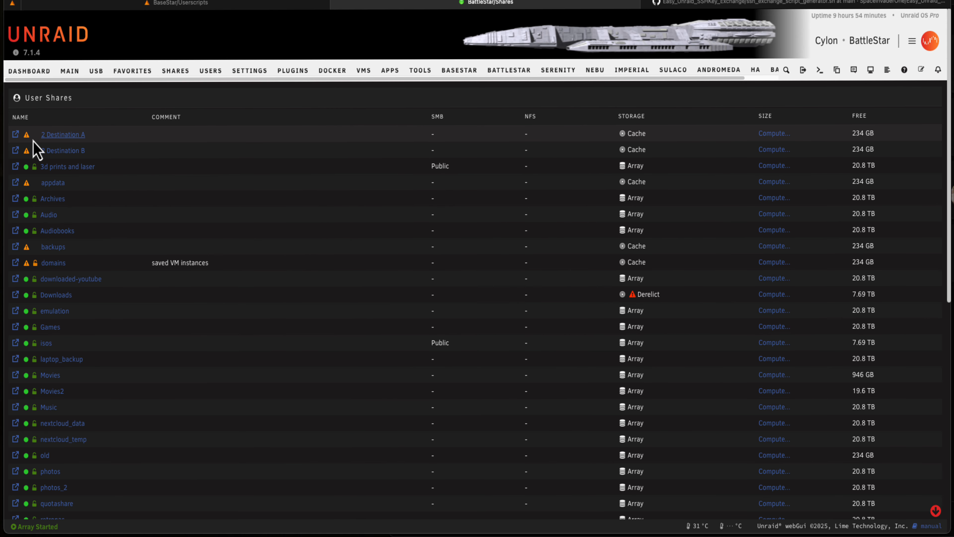
click(15, 134)
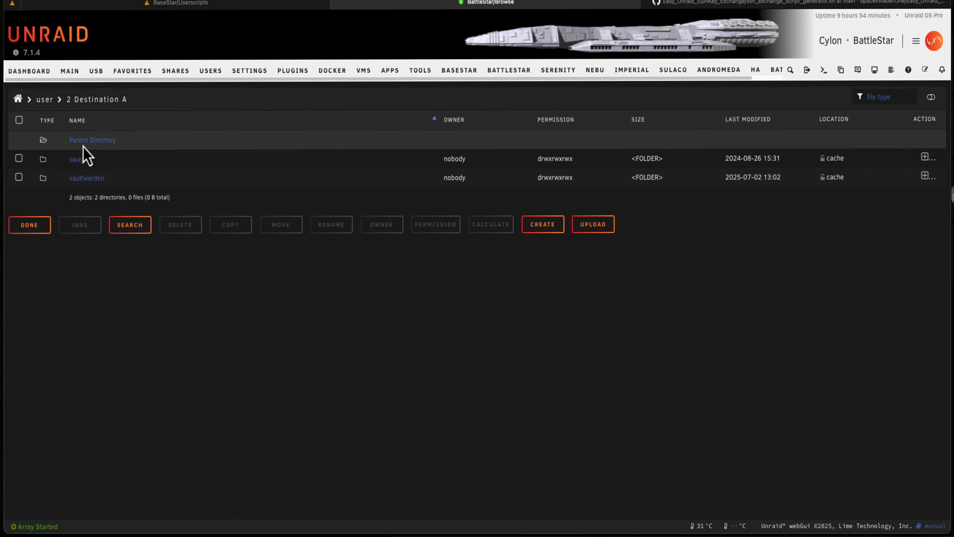
click(84, 142)
click(81, 181)
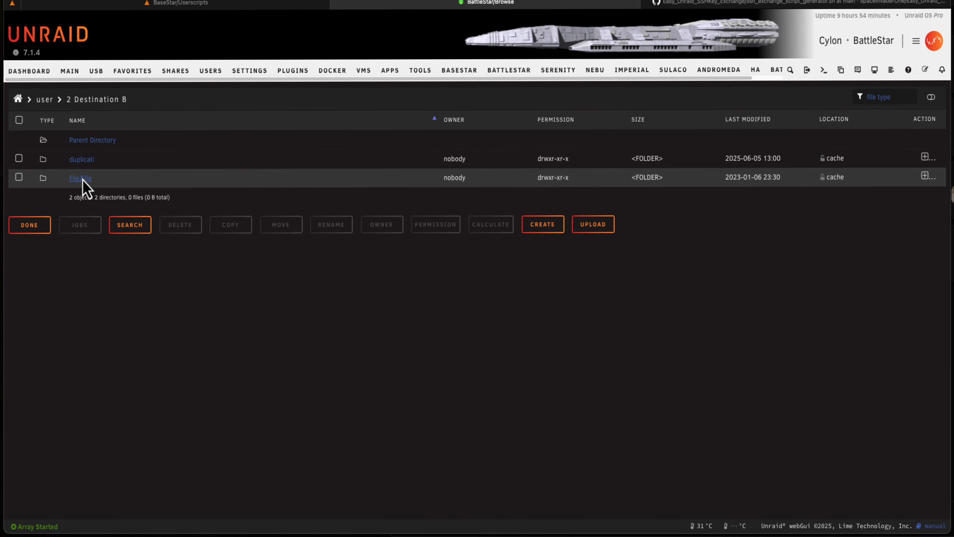
click(70, 71)
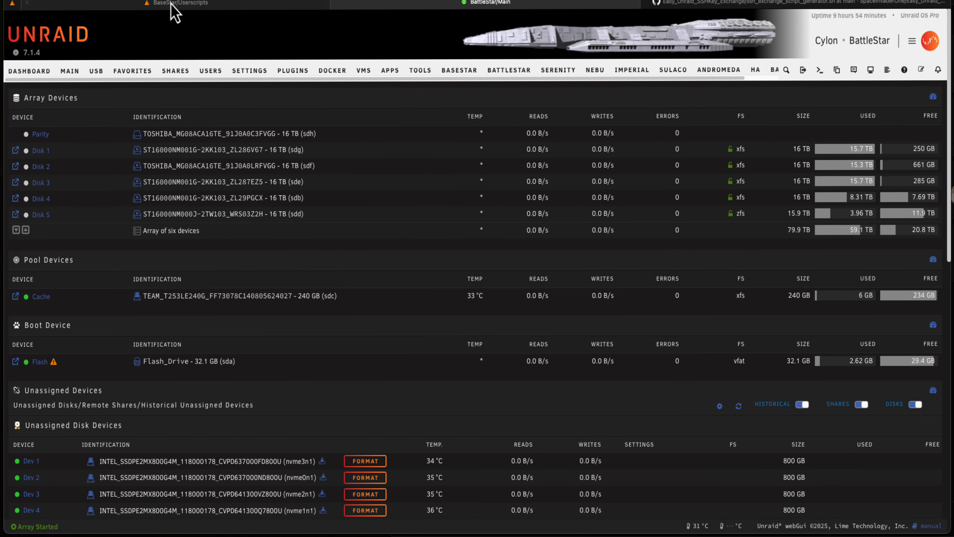
Switch to the BaseStar user scripts and add "Rsync script" to the Backup-related Scripts category, saving and collapsing the category
click(176, 4)
click(11, 435)
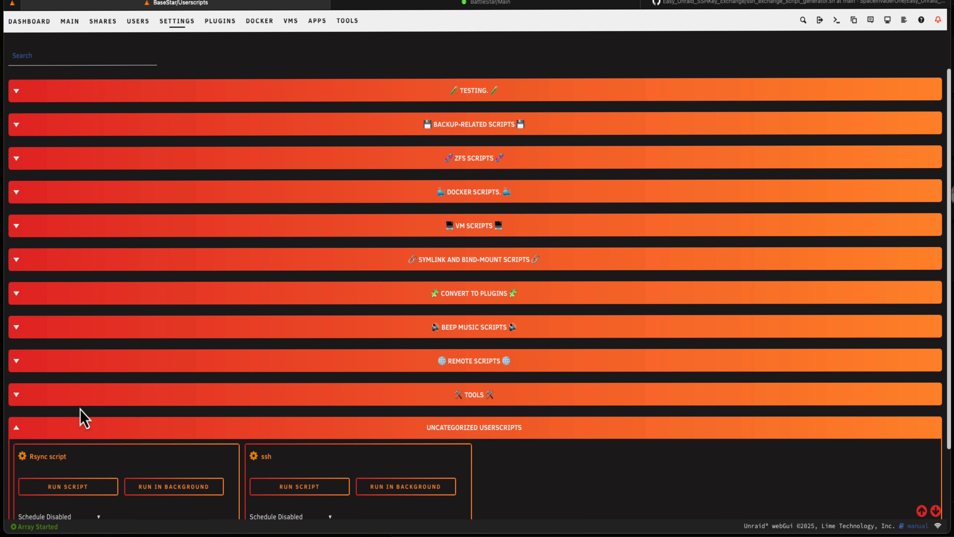
scroll(80, 407, down, 3)
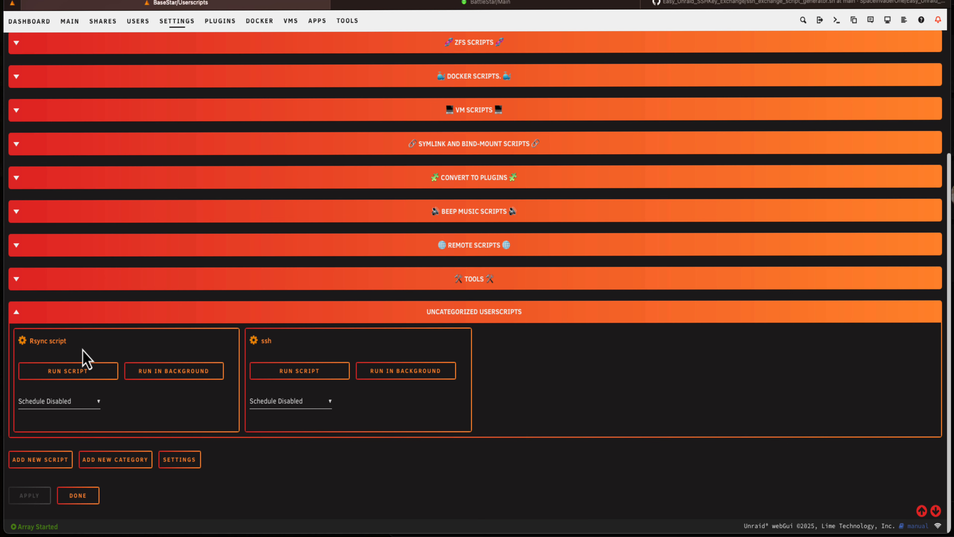
scroll(139, 361, up, 5)
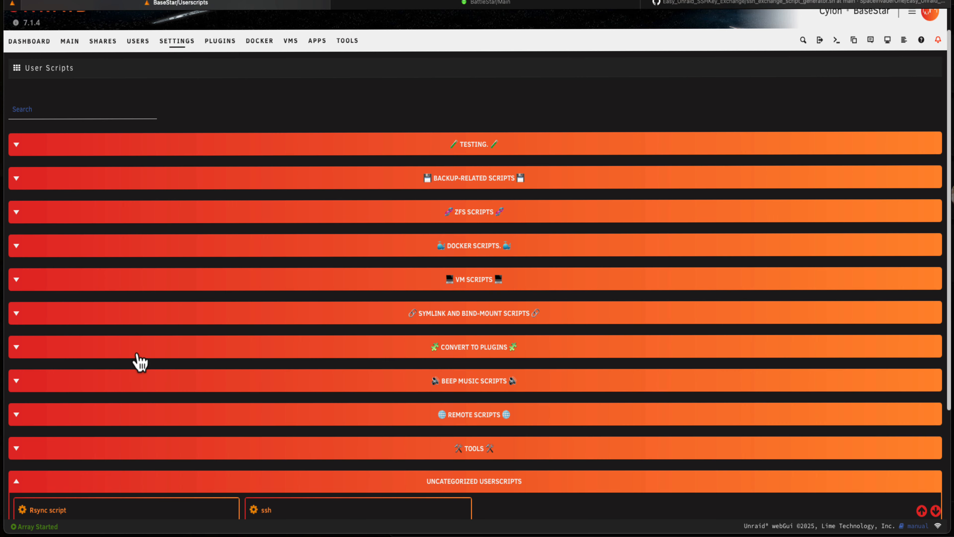
click(16, 179)
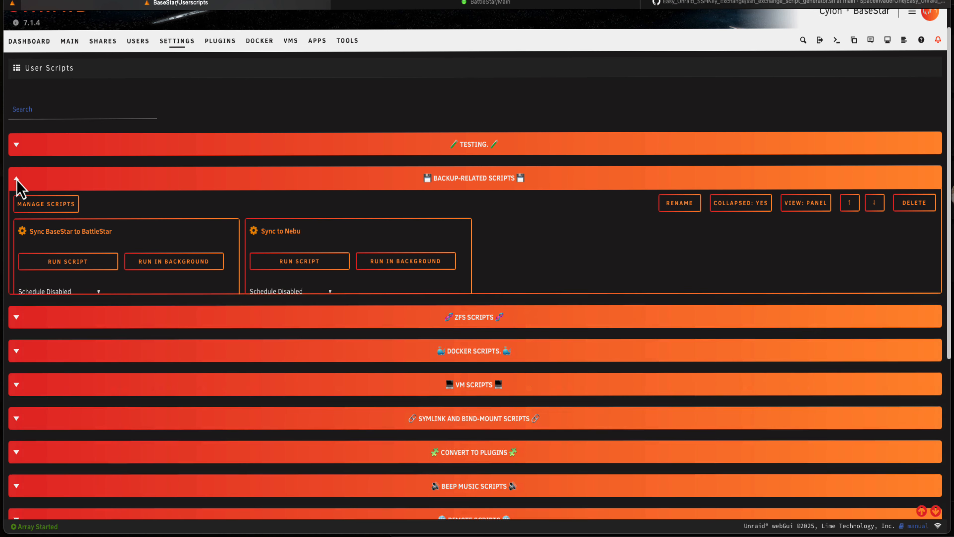
click(45, 205)
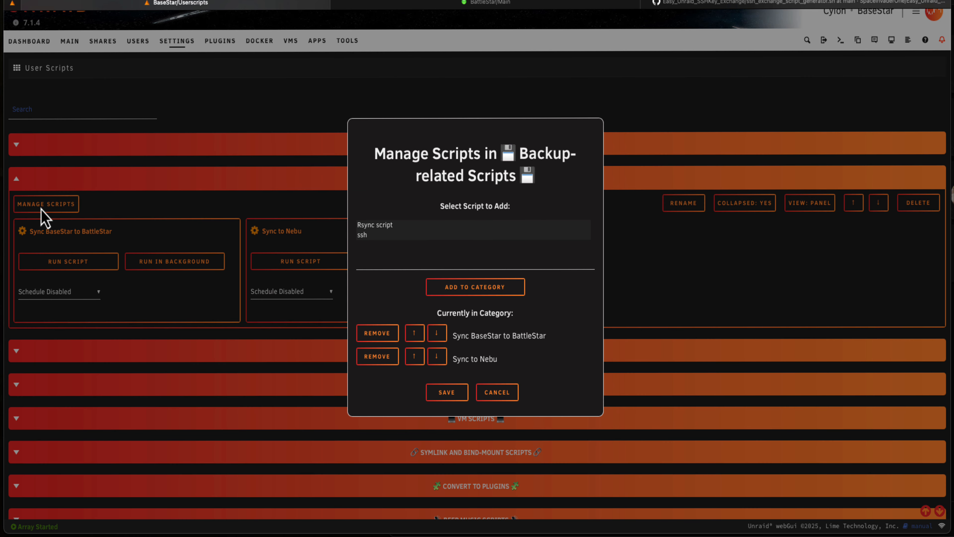
click(376, 226)
click(472, 291)
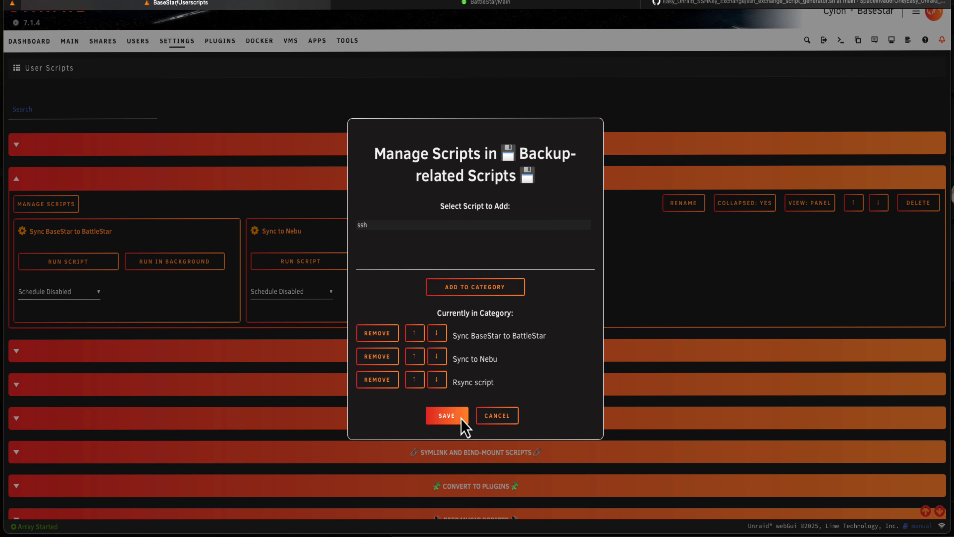
click(462, 416)
click(17, 186)
Add the "ssh" script to the Tools category, save the change, and collapse the category
scroll(118, 228, down, 3)
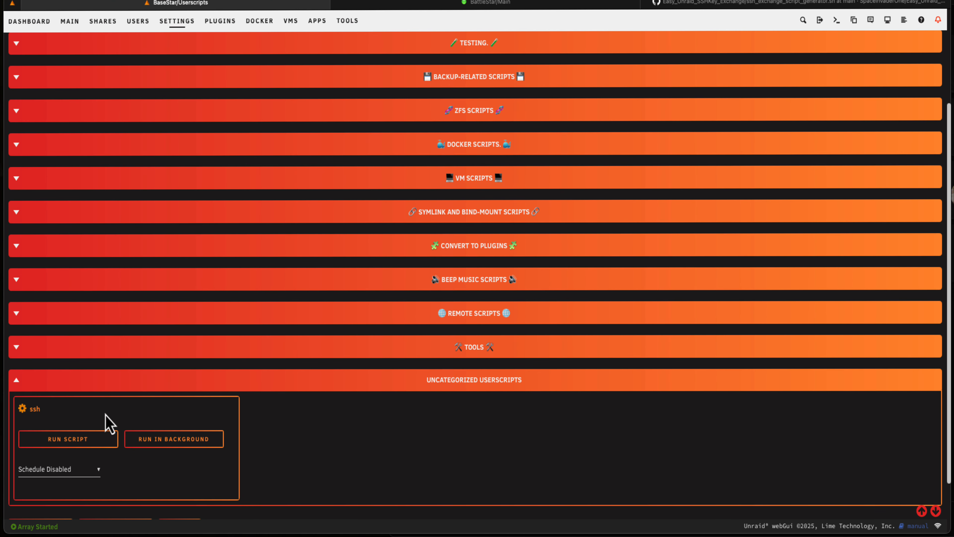
click(17, 347)
click(77, 372)
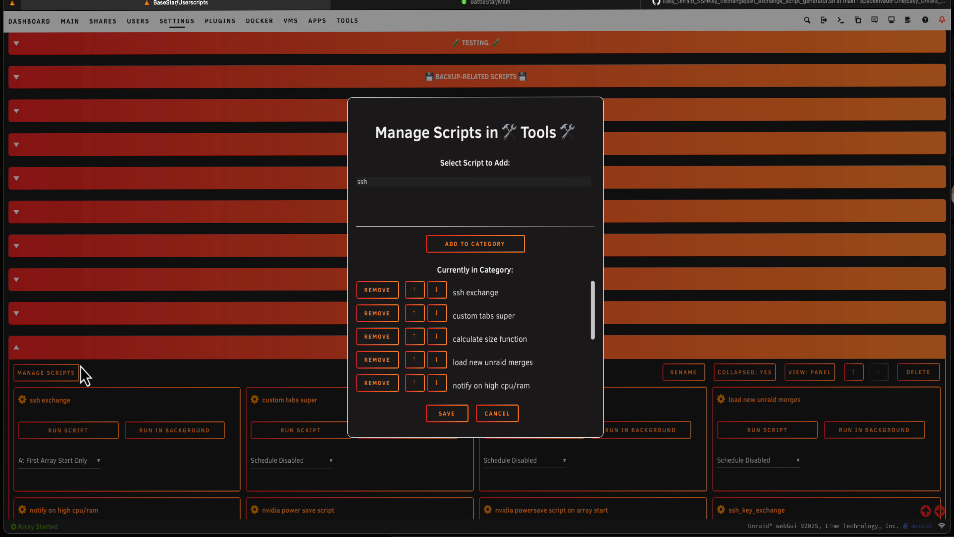
click(376, 182)
click(475, 243)
click(447, 413)
click(17, 348)
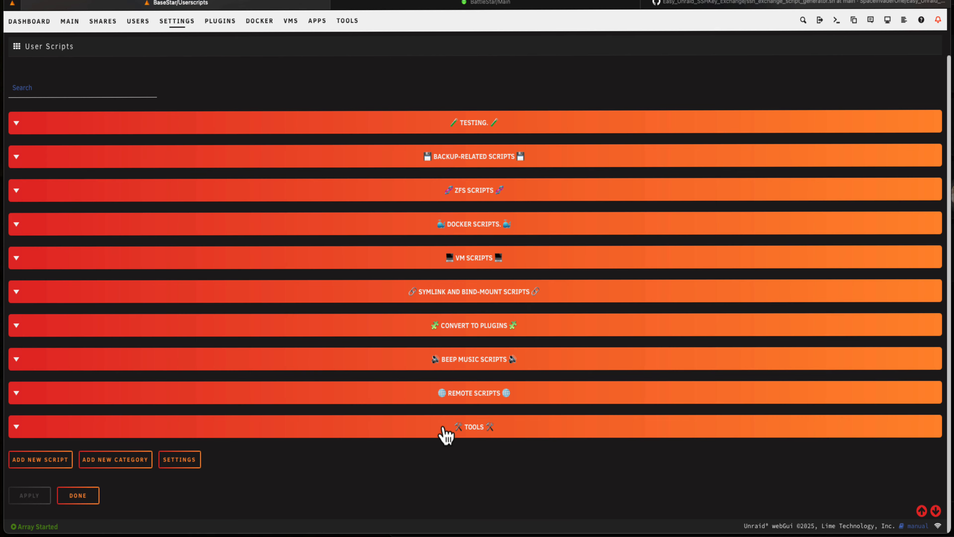
Set the schedule of "Rsync script" in Backup-related Scripts to Scheduled Daily and return to the settings overview
click(16, 156)
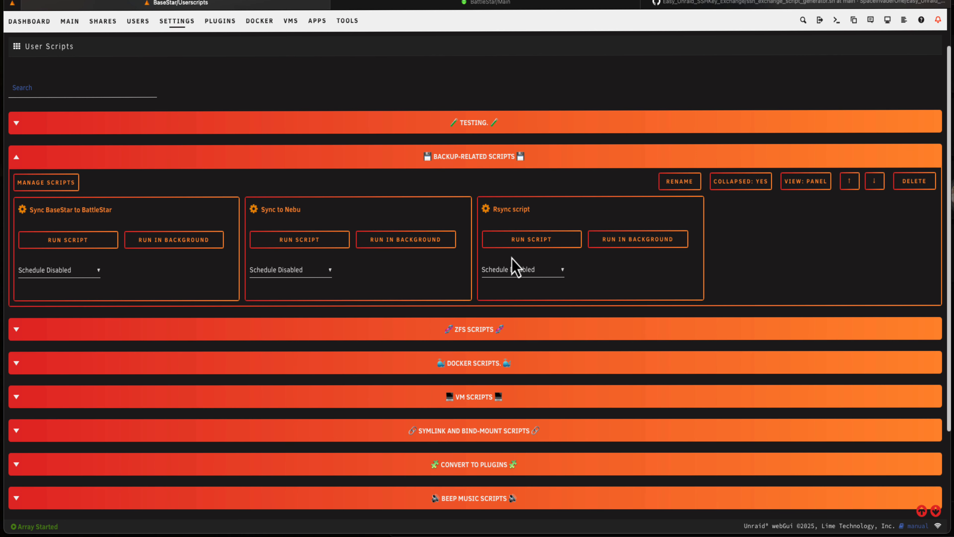
click(542, 270)
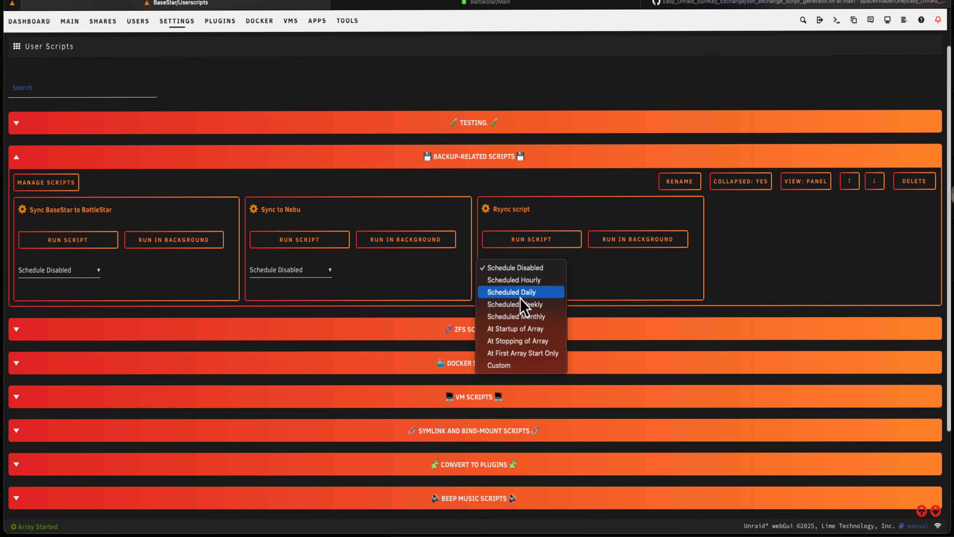
key(Escape)
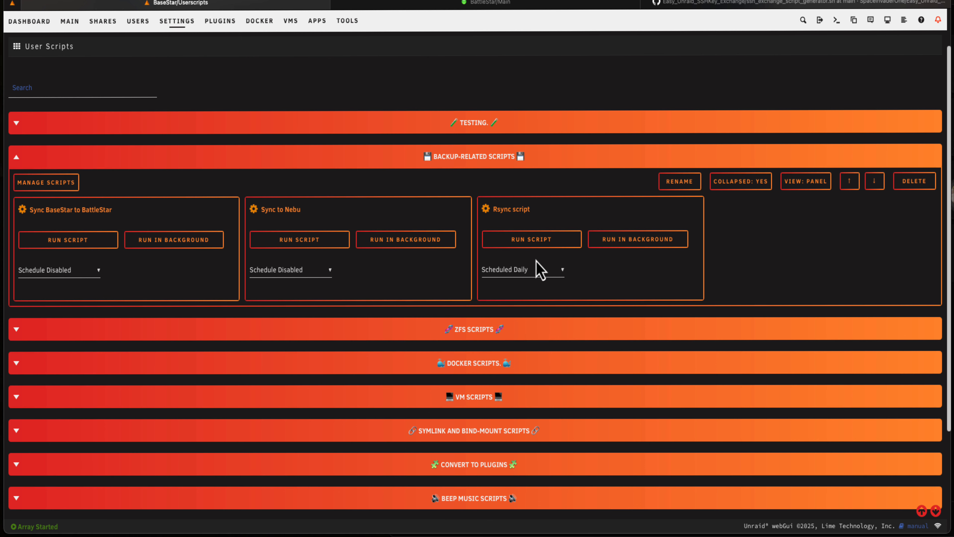
scroll(624, 288, down, 4)
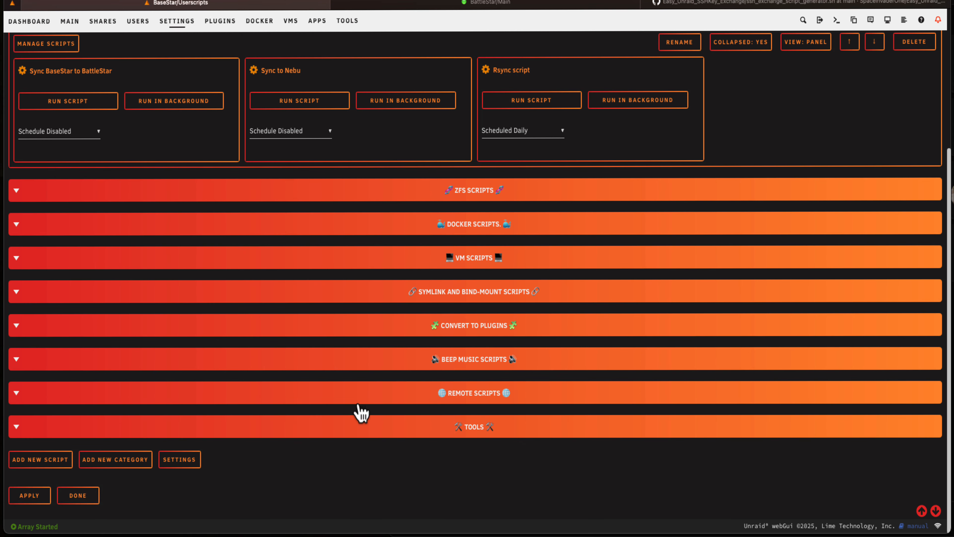
click(77, 505)
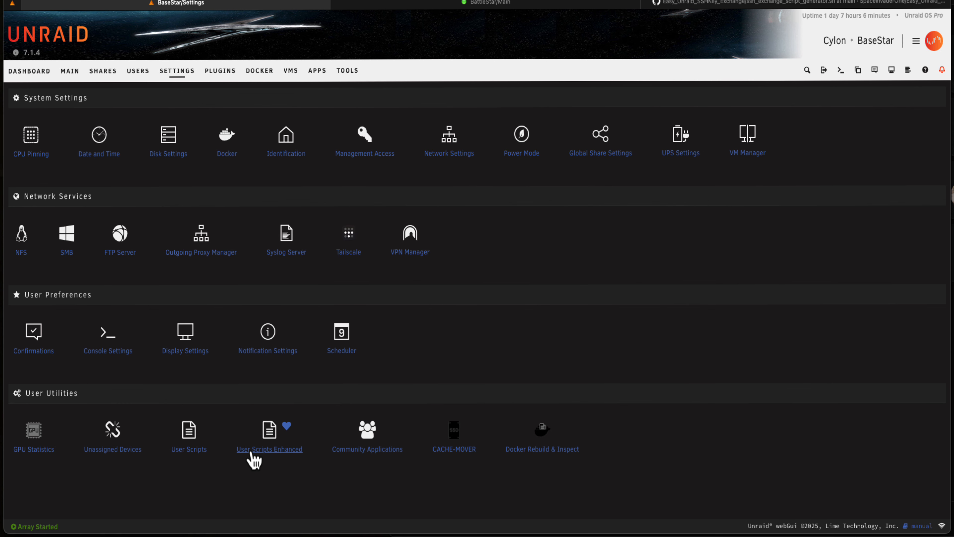
Open User Scripts Enhanced from the BaseStar settings overview
click(265, 449)
scroll(464, 341, down, 2)
click(157, 473)
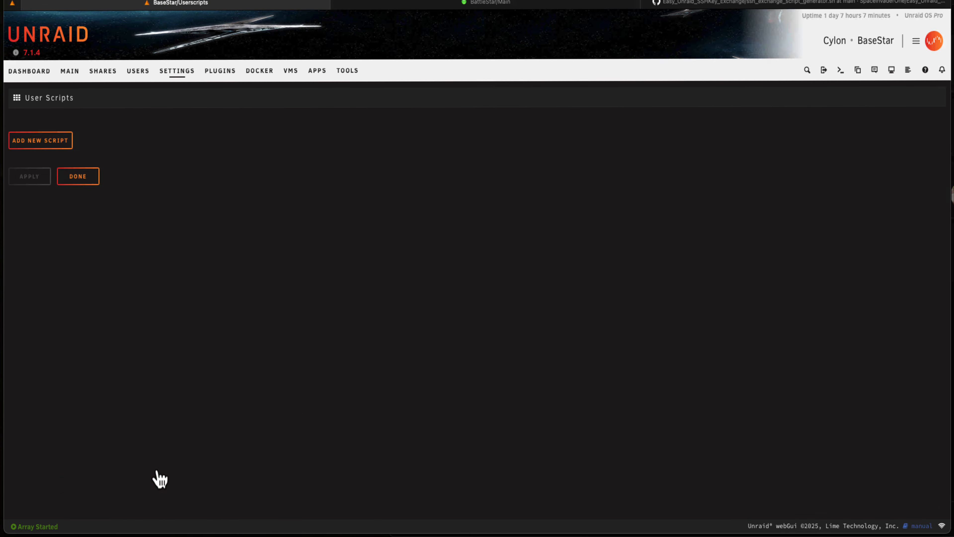